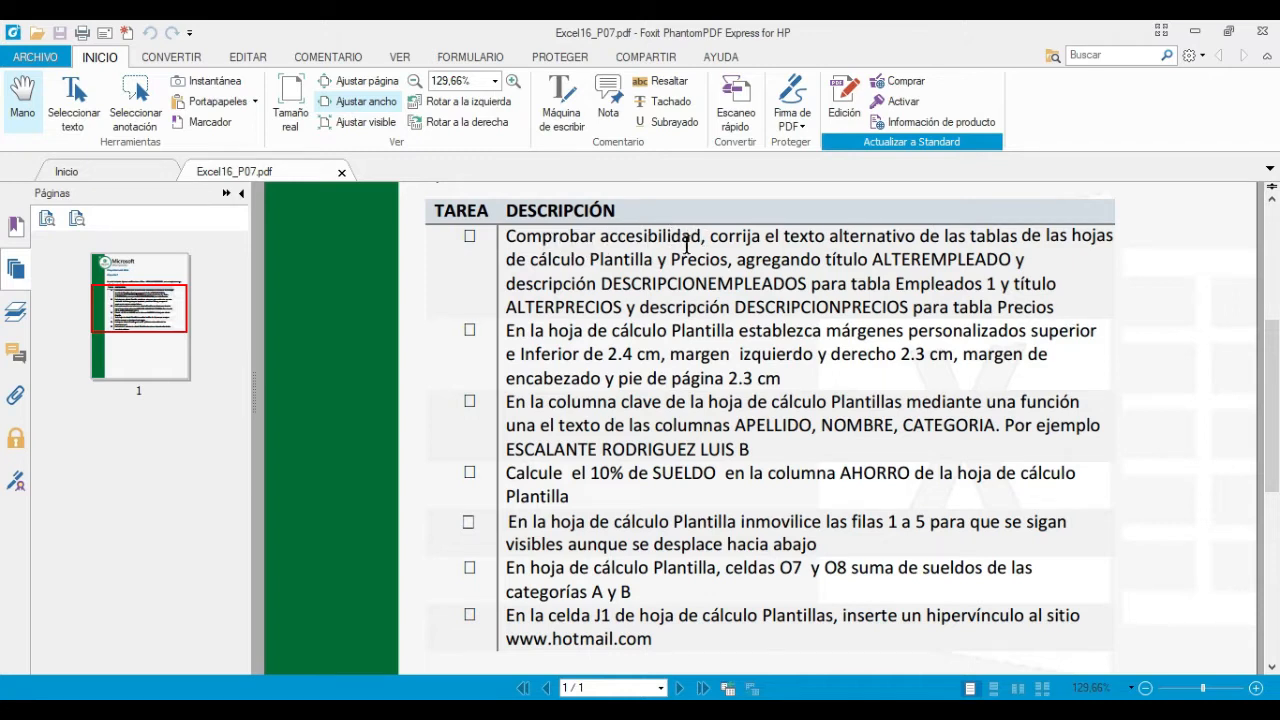
Switch to the NOMINA- EMPLEADOS workbook in Excel, run the accessibility check and dismiss the introductory tip.
click(822, 710)
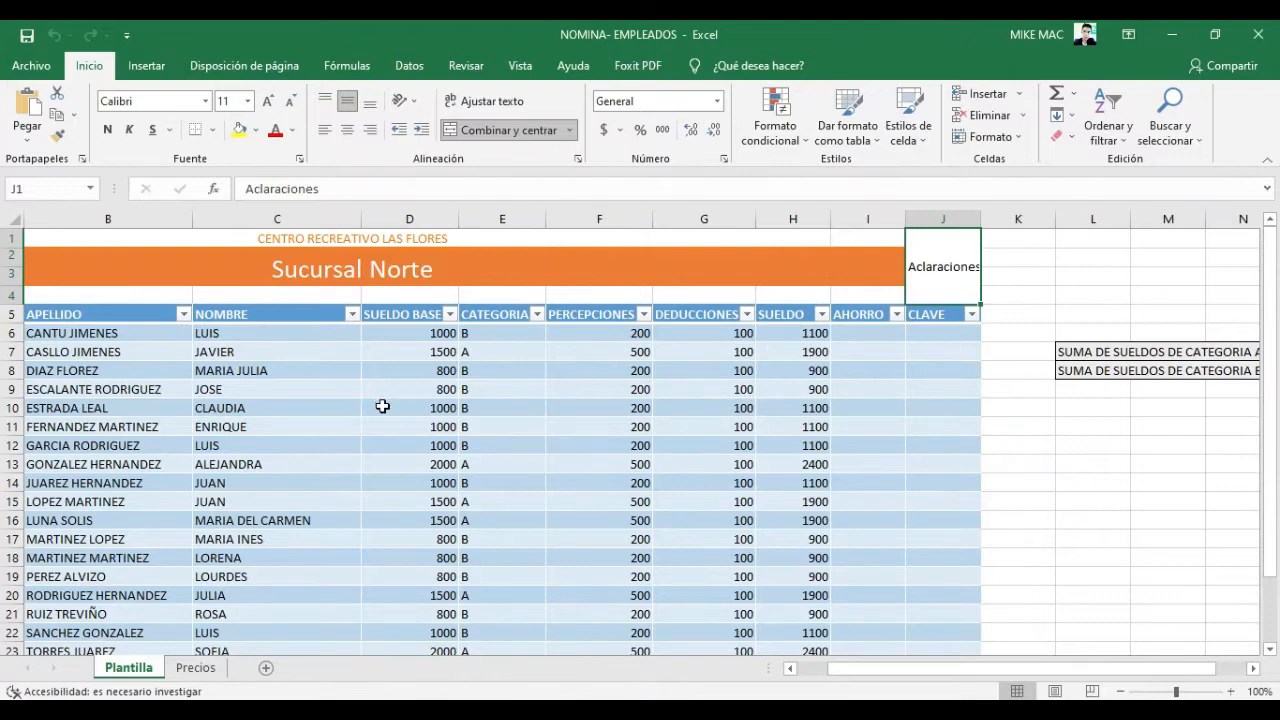
click(36, 64)
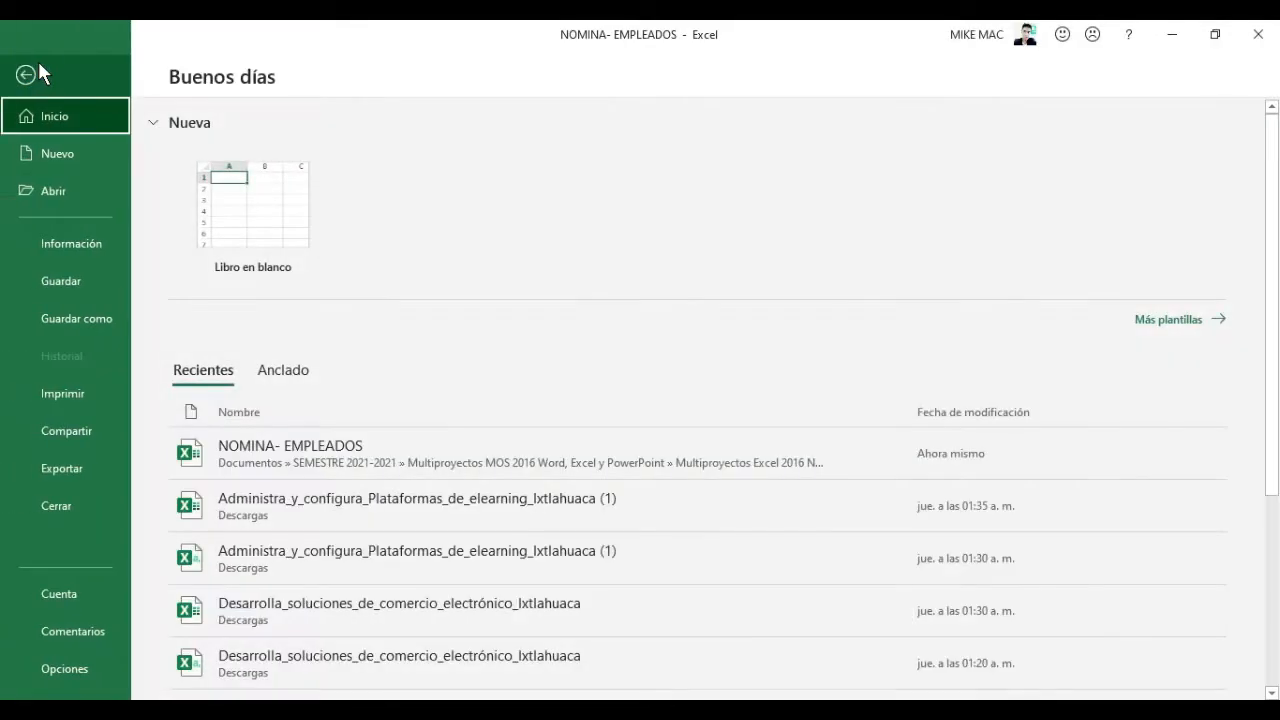
click(60, 244)
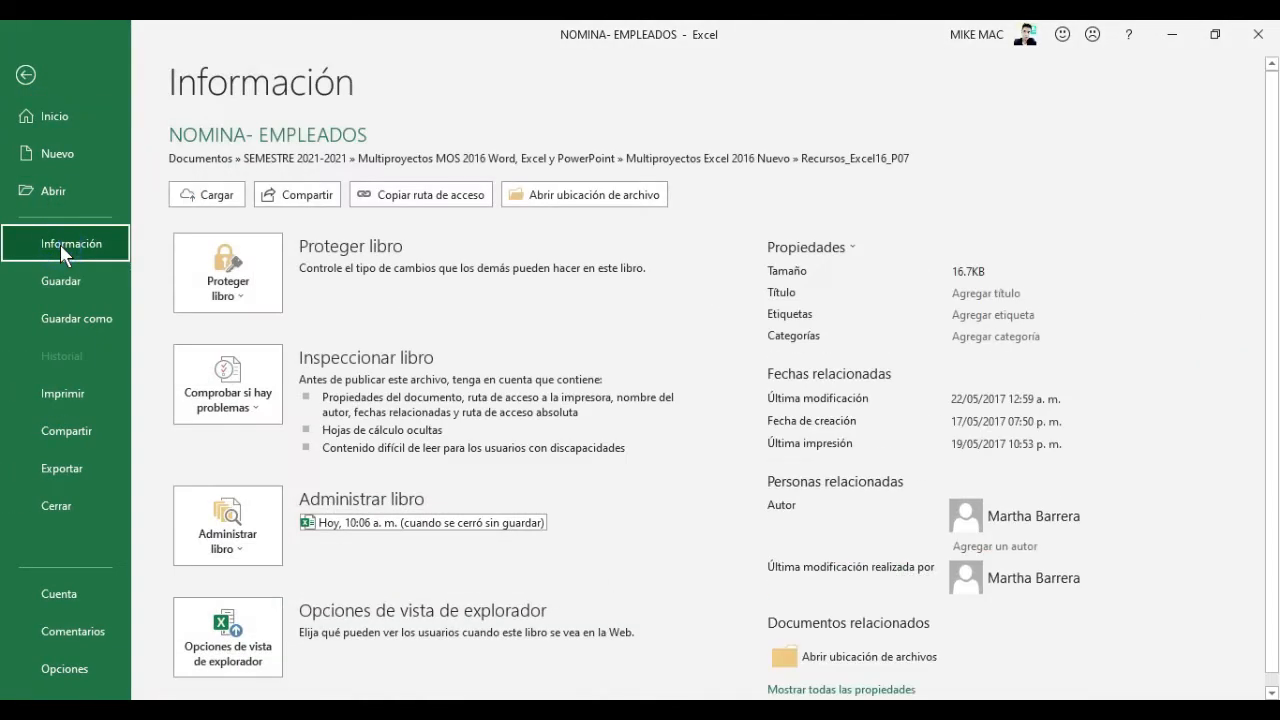
click(237, 375)
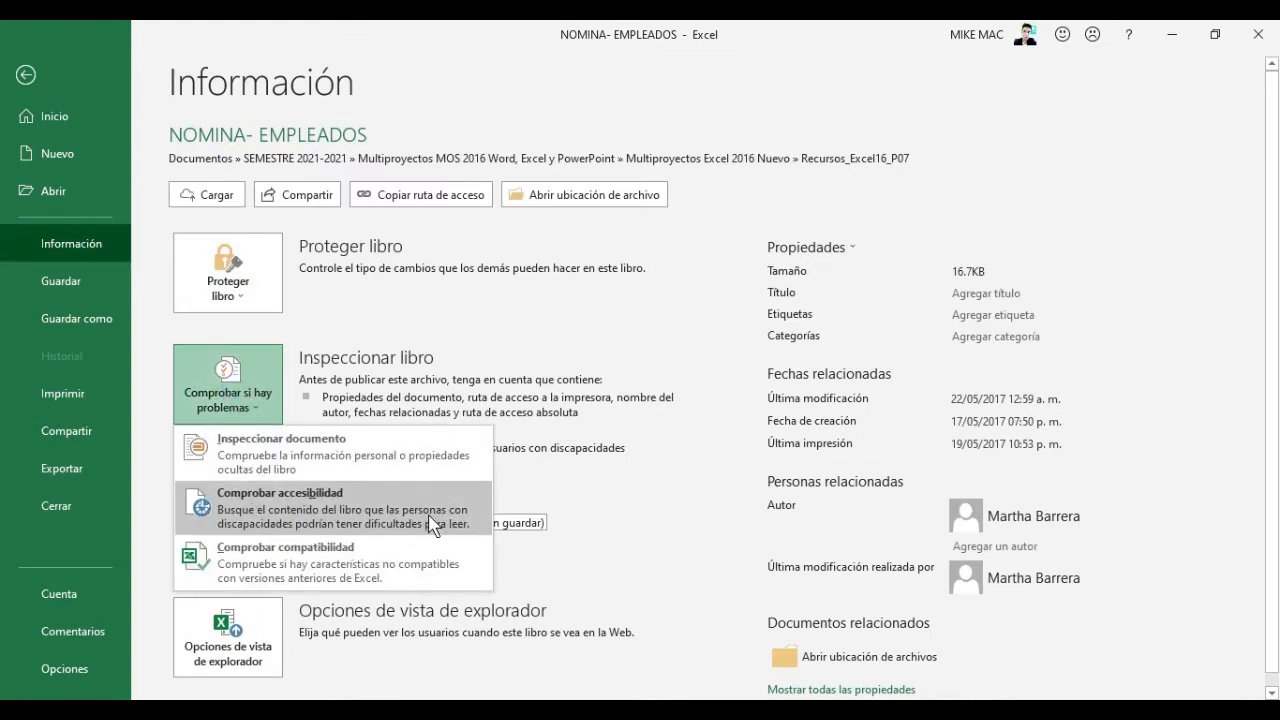
click(432, 527)
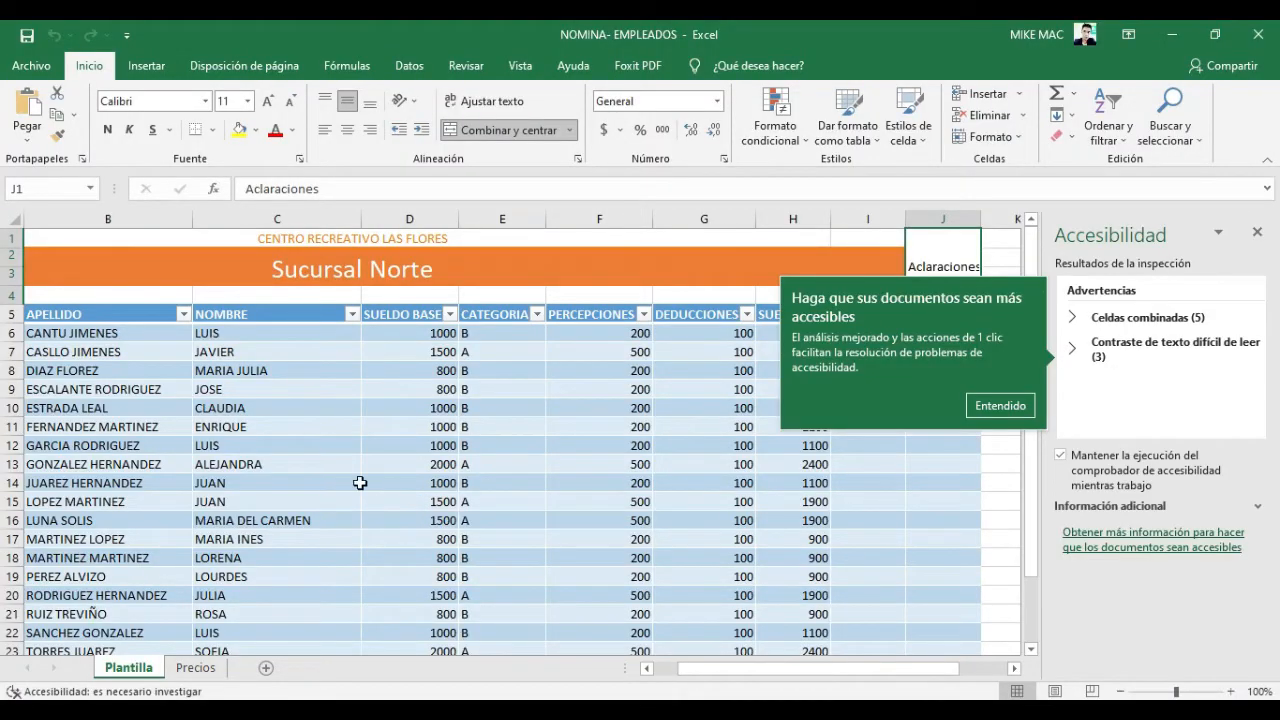
click(1018, 405)
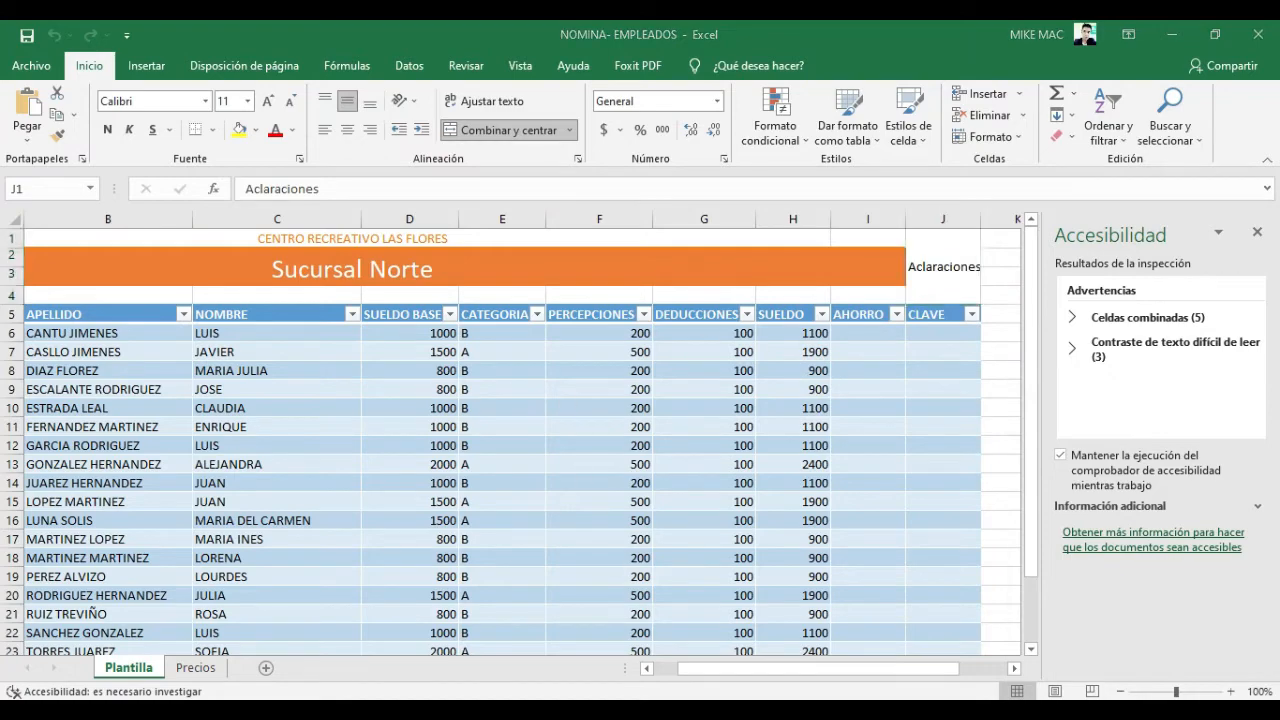
Check the table name of the employee table on the Plantilla sheet against the task list.
key(alt+Tab)
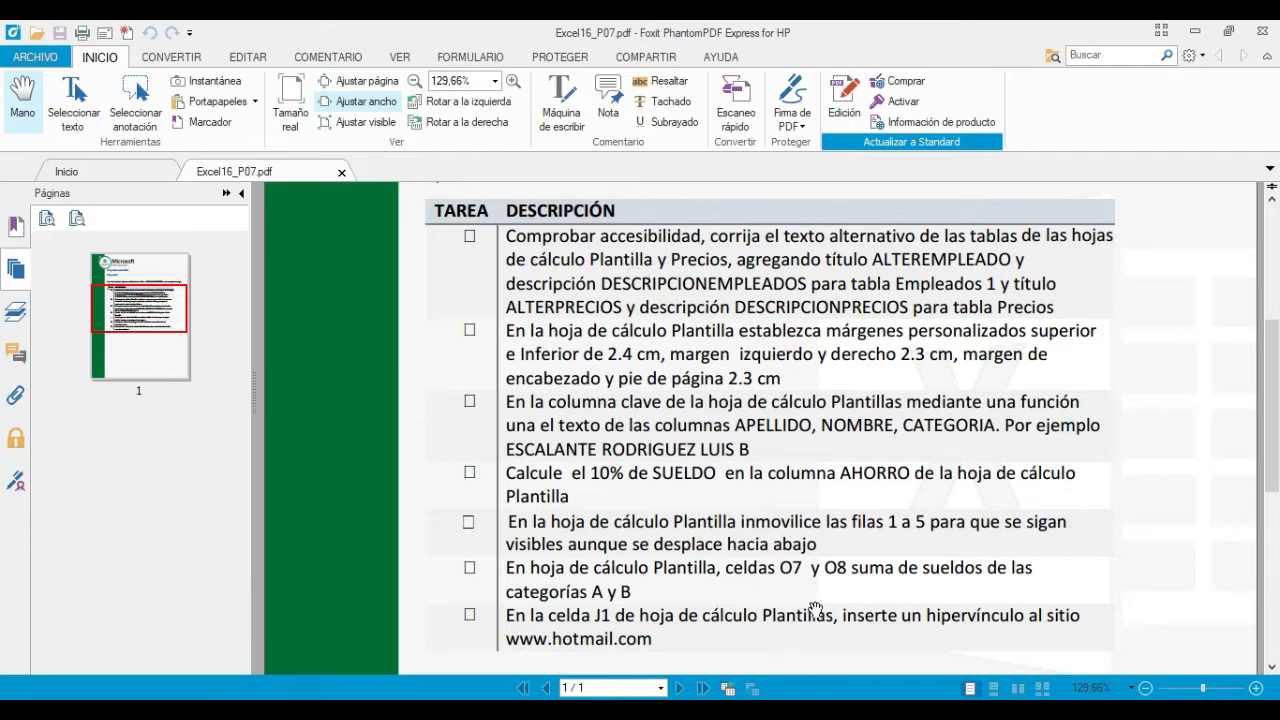
key(alt+Tab)
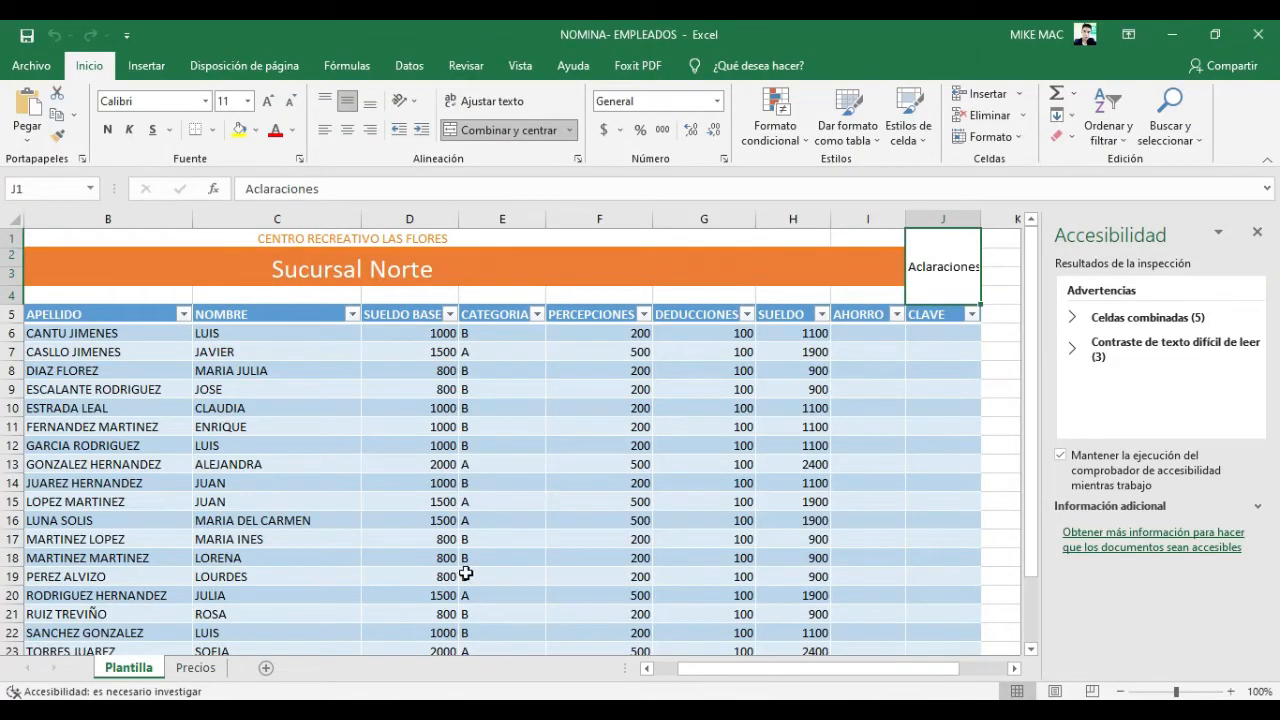
click(619, 531)
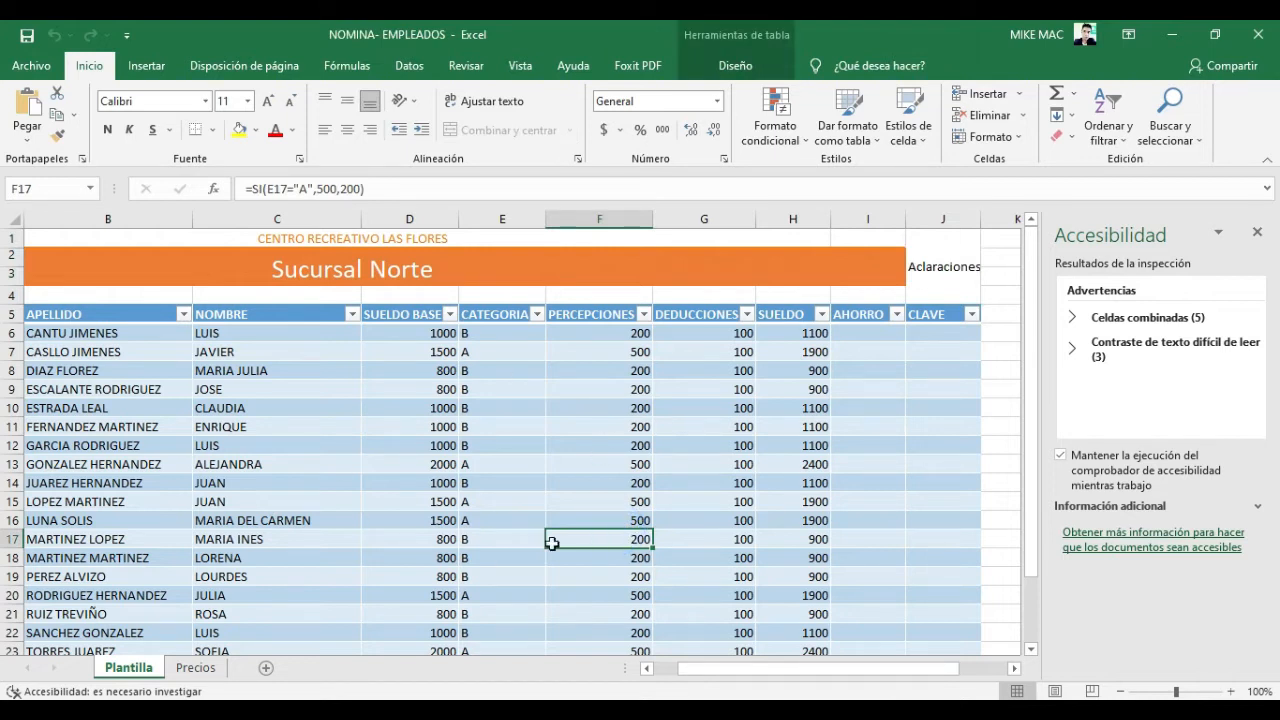
click(555, 484)
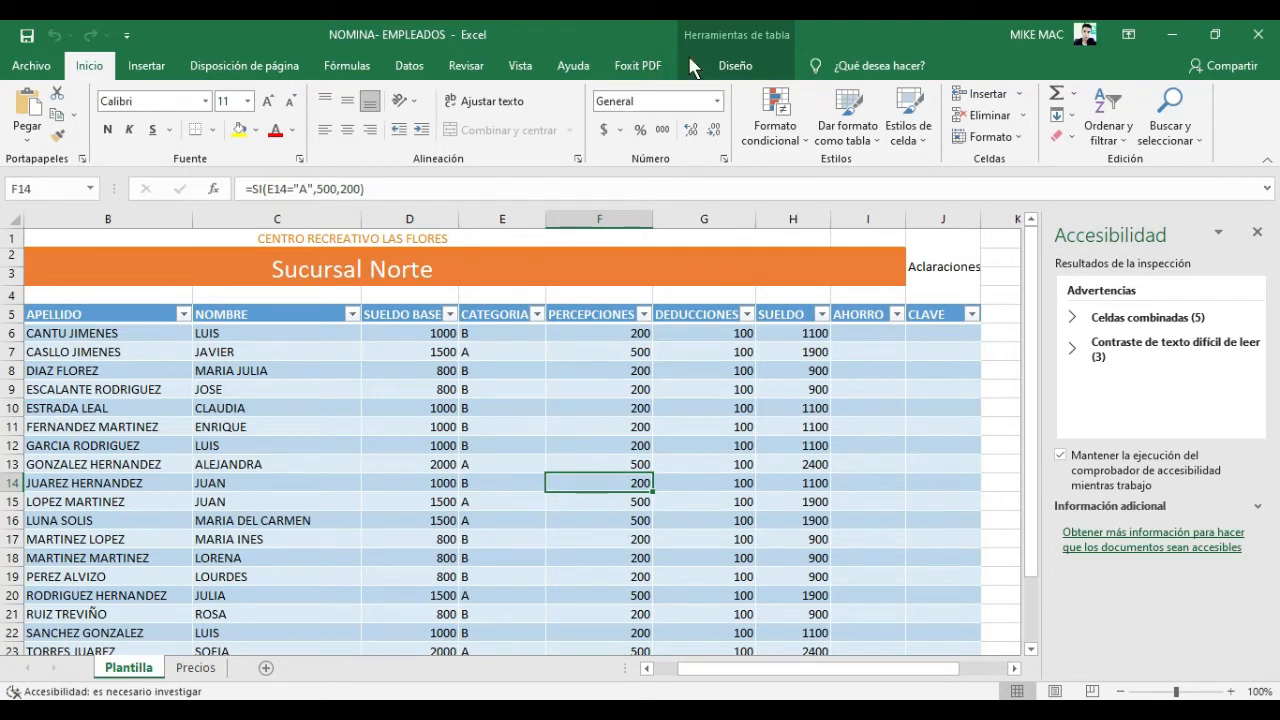
click(732, 65)
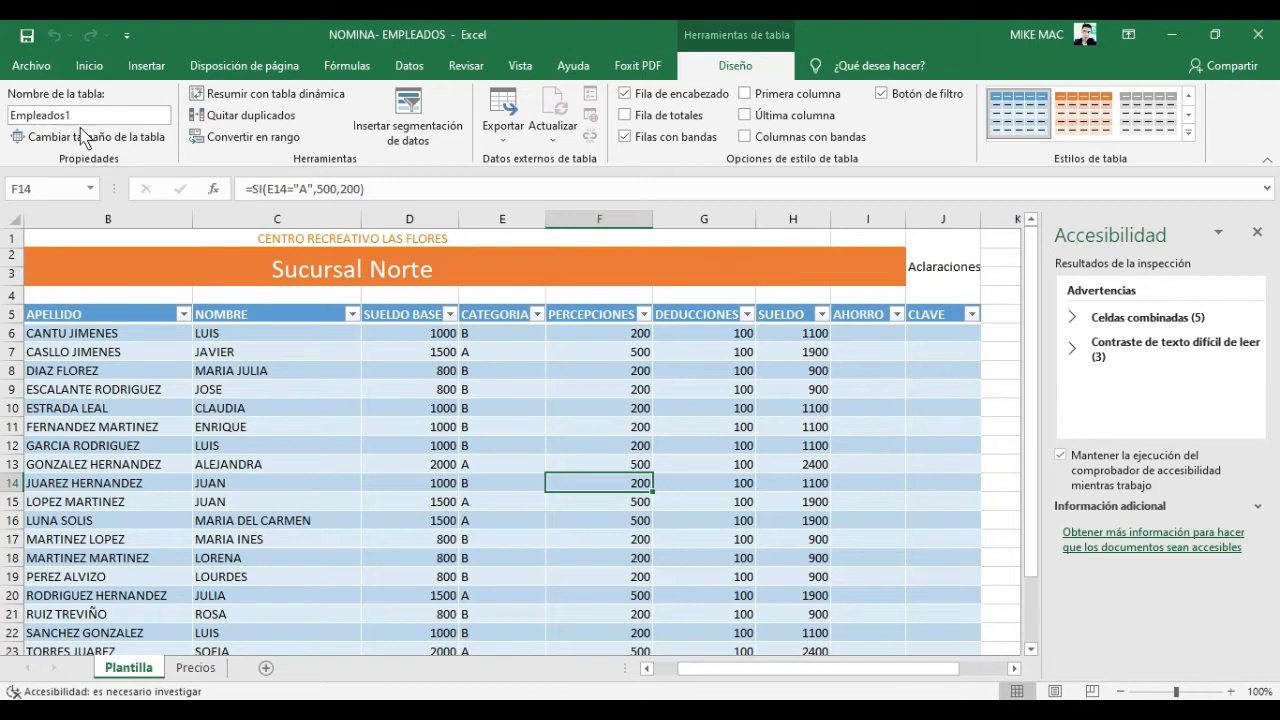
Copy ALTEREMPLEADO from the task PDF and enter it as the alternative text title of the Plantilla sheet's employee table in Excel.
key(alt+Tab)
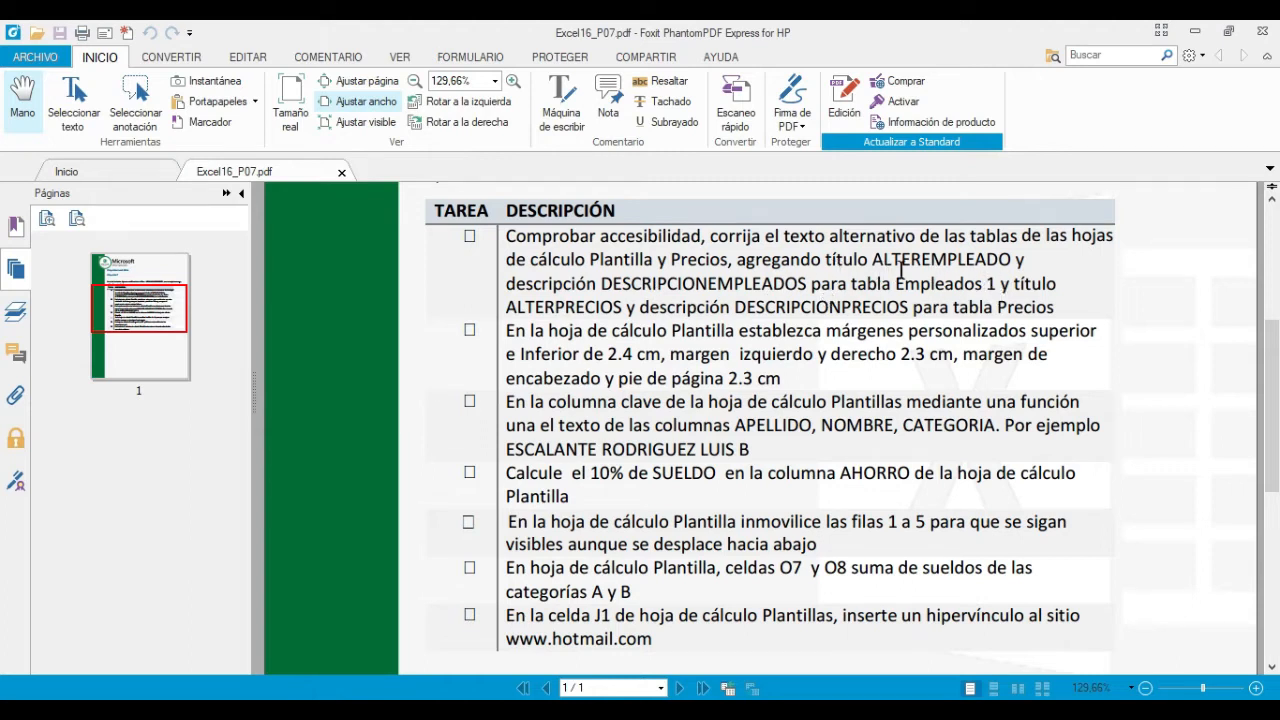
drag(875, 259, 1011, 256)
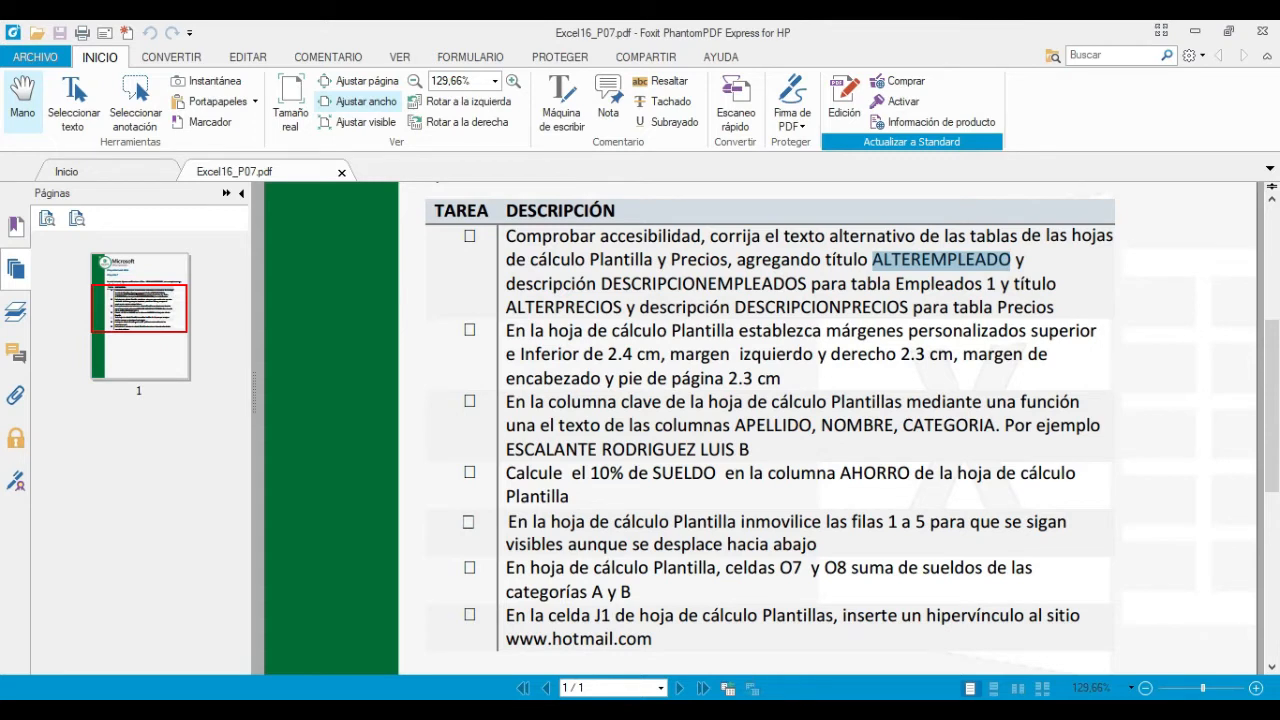
key(alt+Tab)
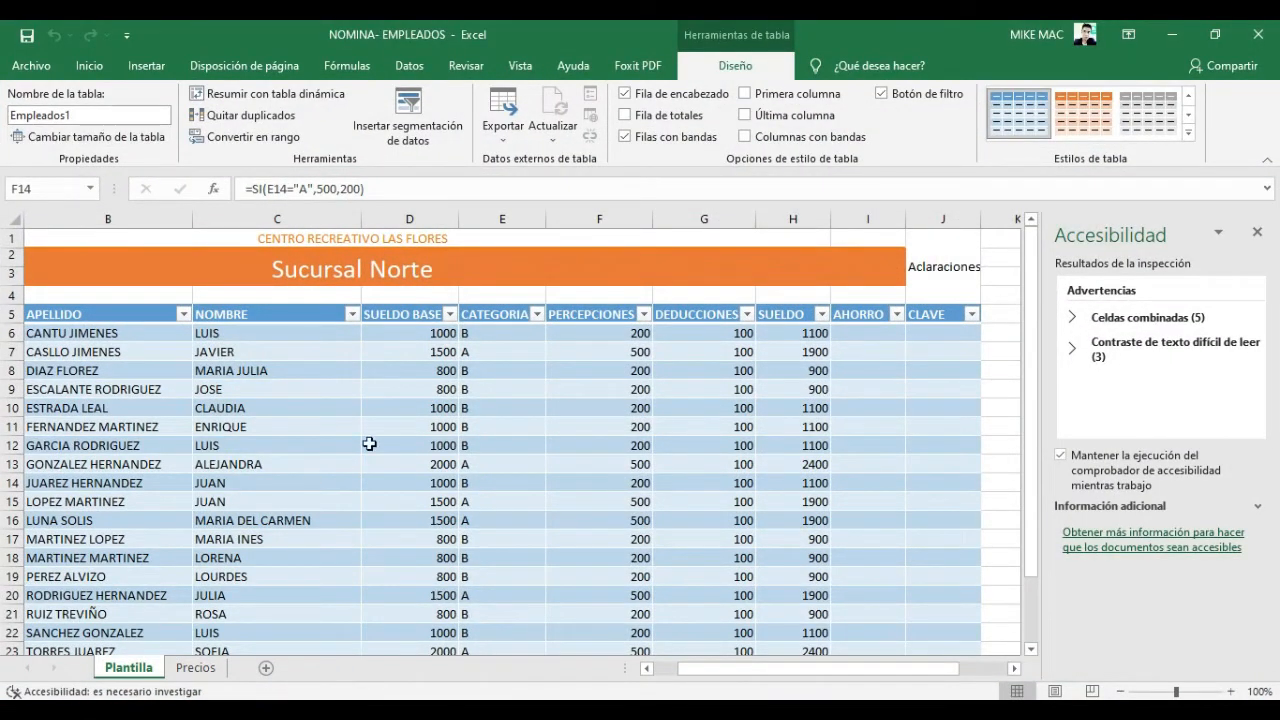
click(514, 406)
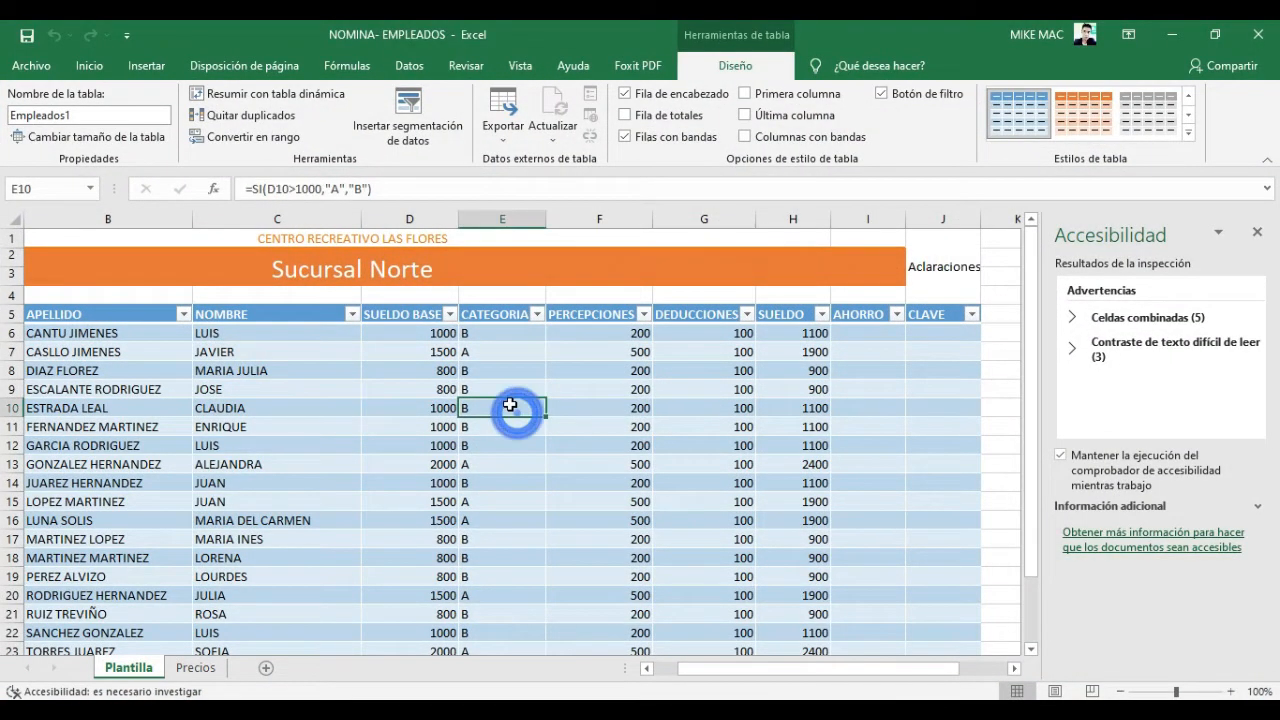
right_click(510, 408)
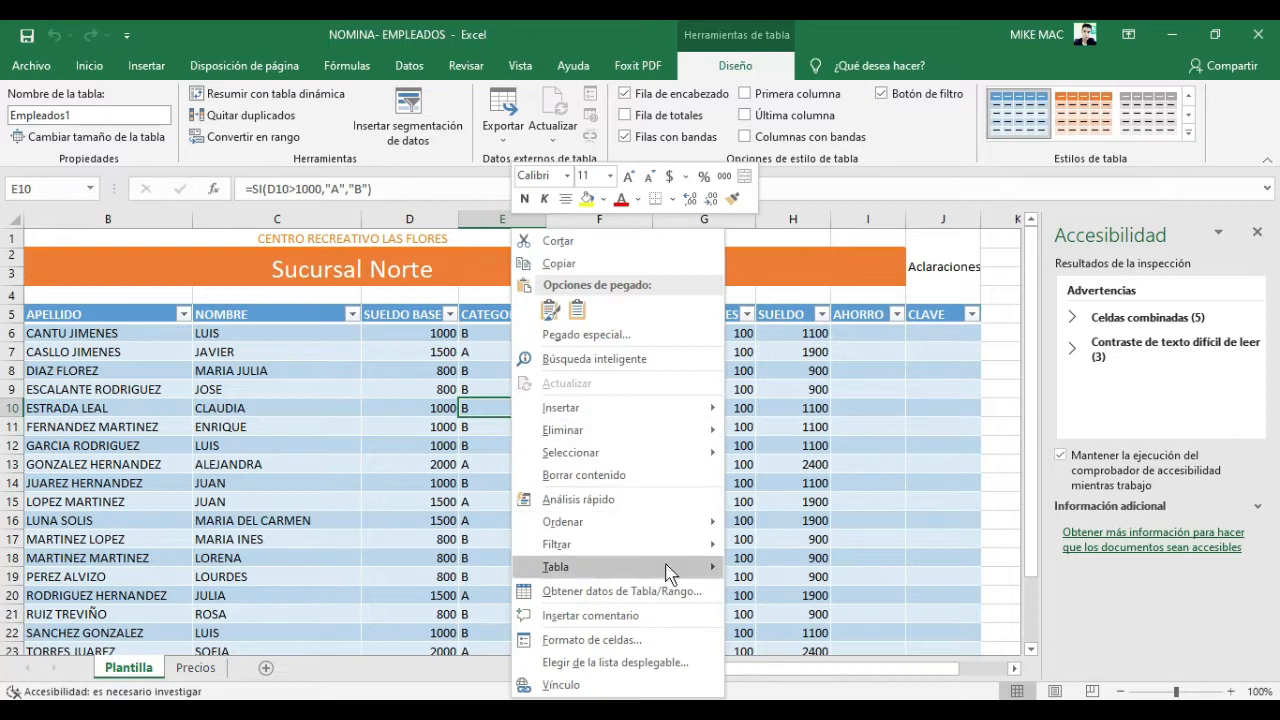
mouse_move(668, 567)
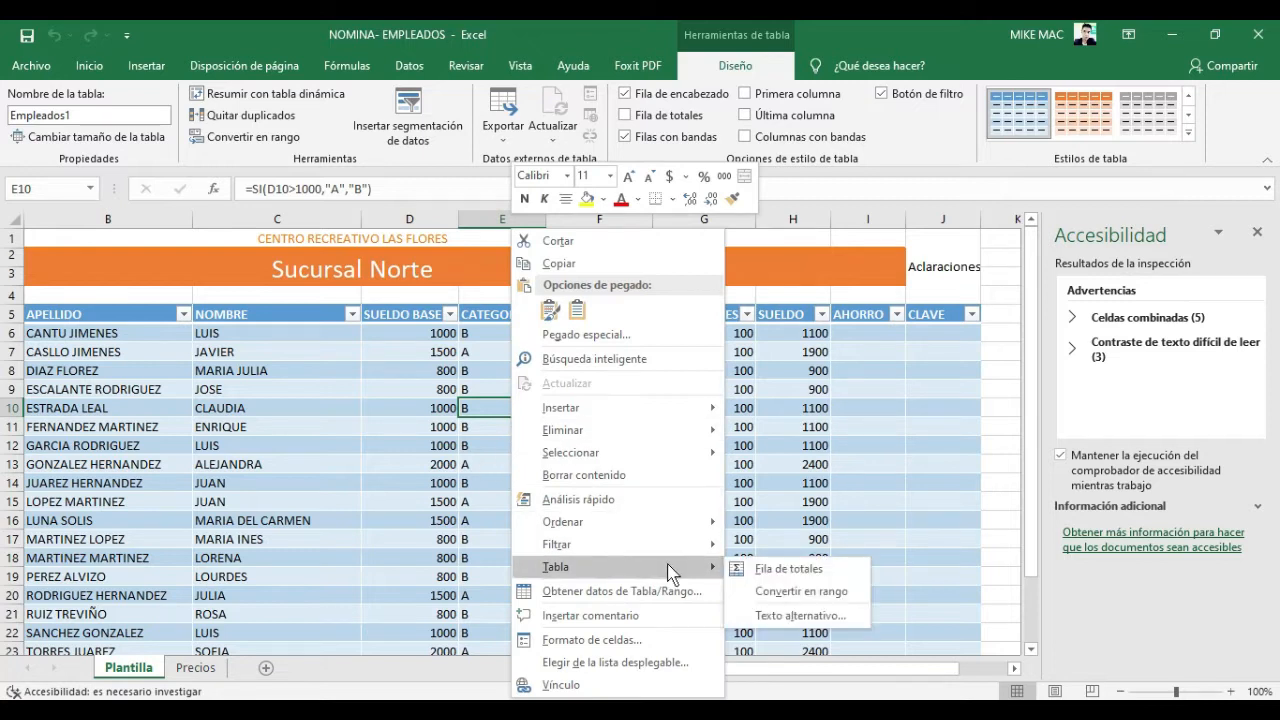
click(842, 620)
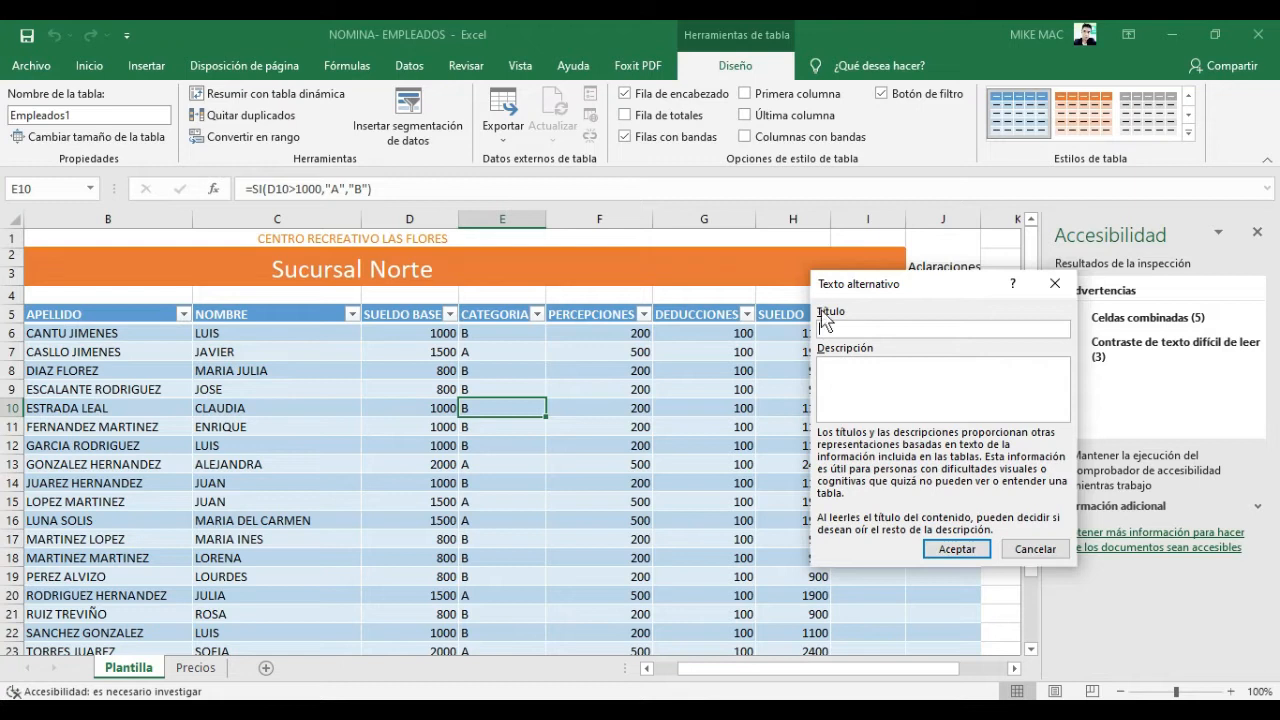
text(ALTEREMPLEADO)
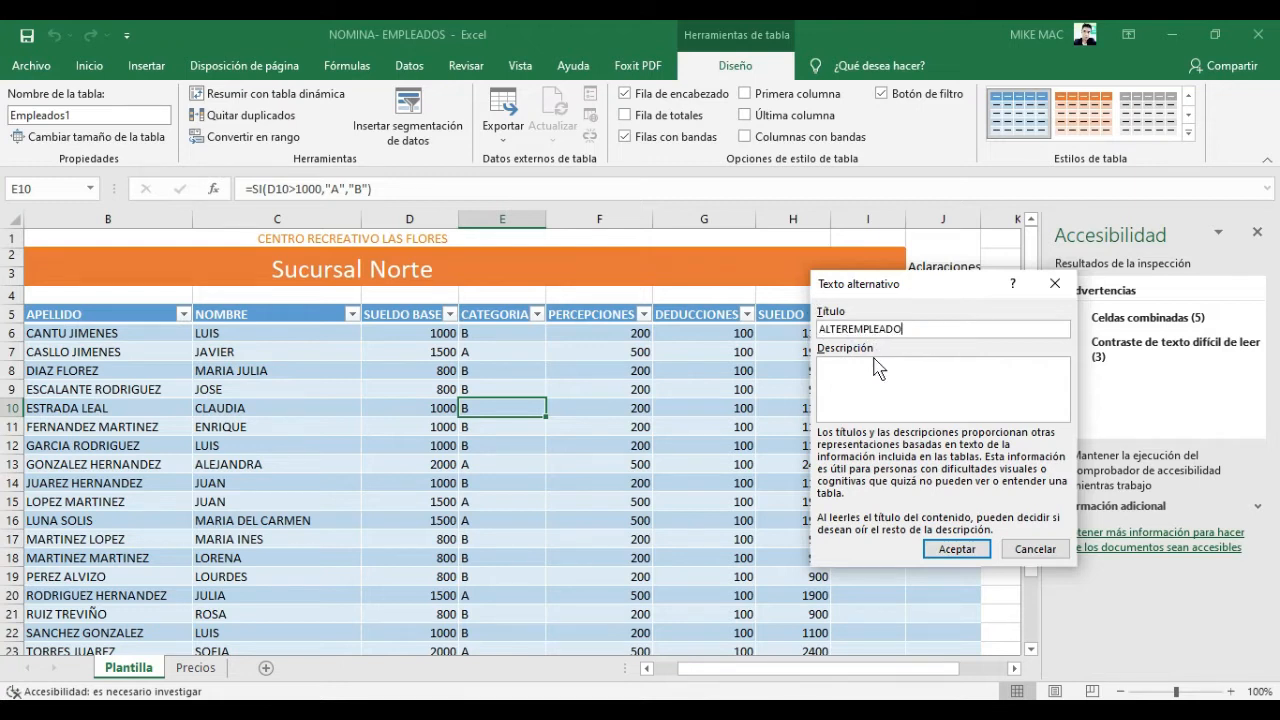
Copy DESCRIPCIONEMPLEADOS from the task PDF into the employee table's alternative text description and accept the dialog.
key(alt+Tab)
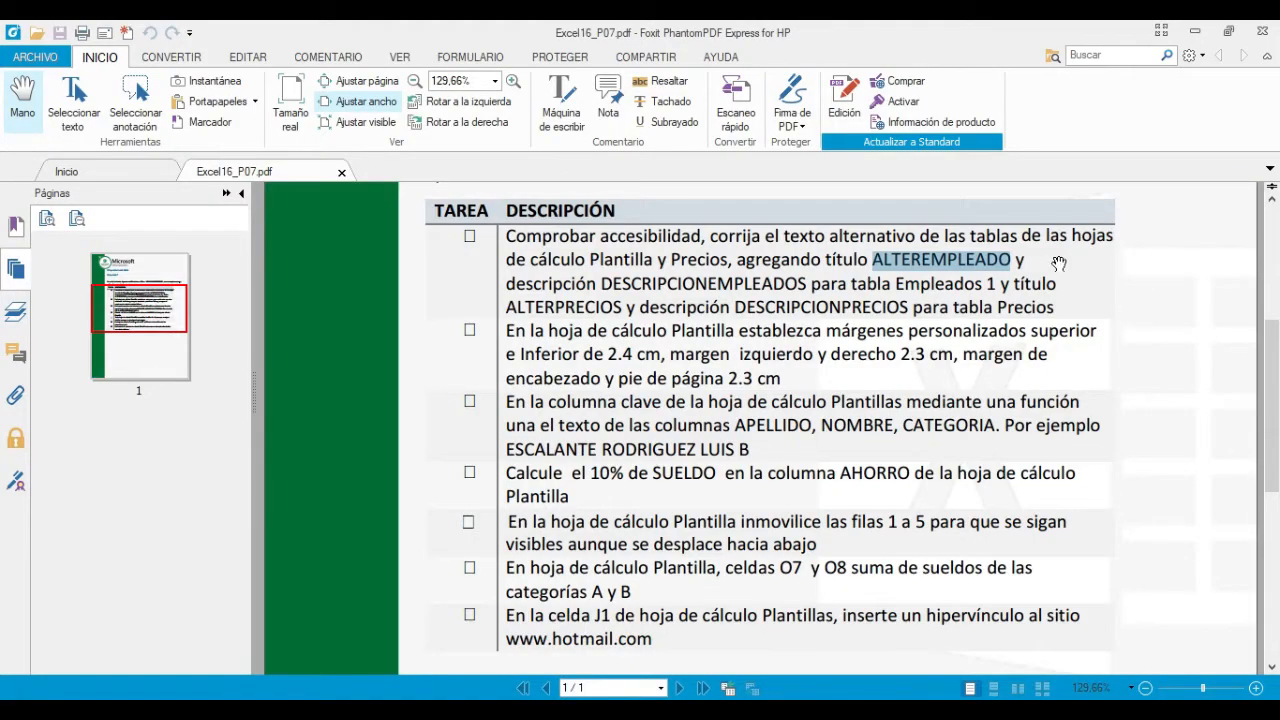
click(625, 283)
drag(601, 283, 808, 283)
key(ctrl+c)
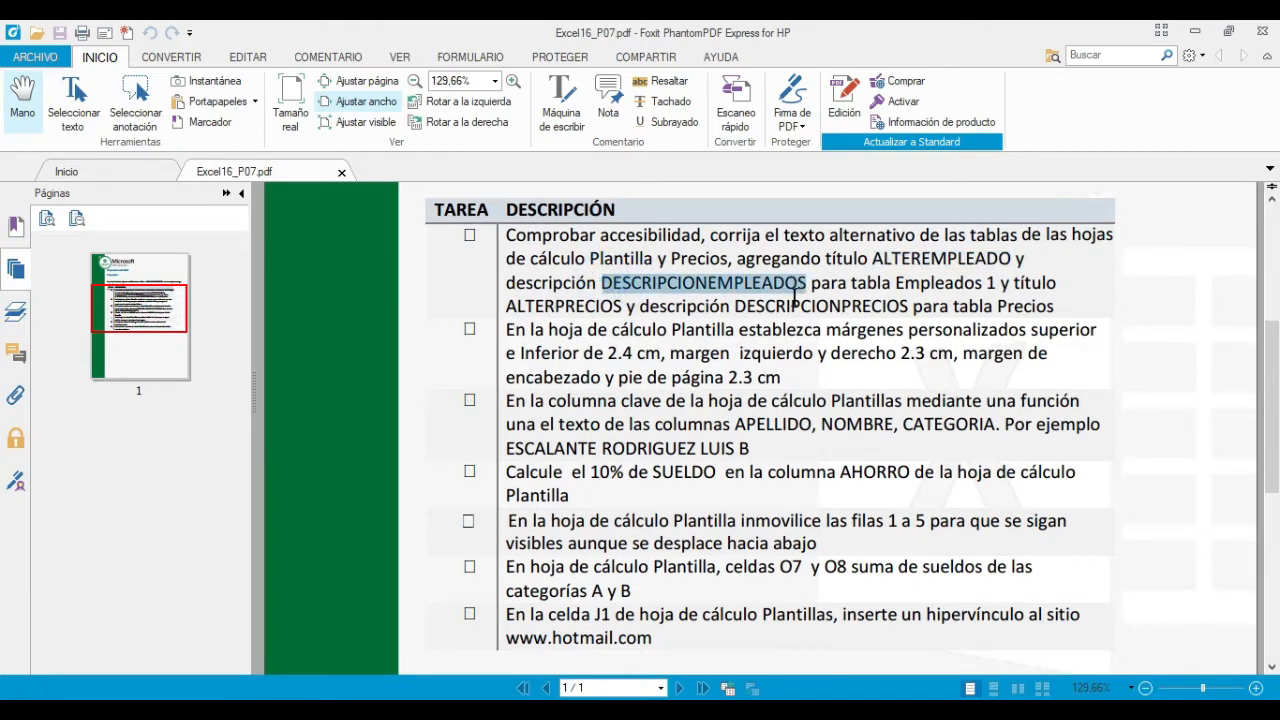
key(alt+Tab)
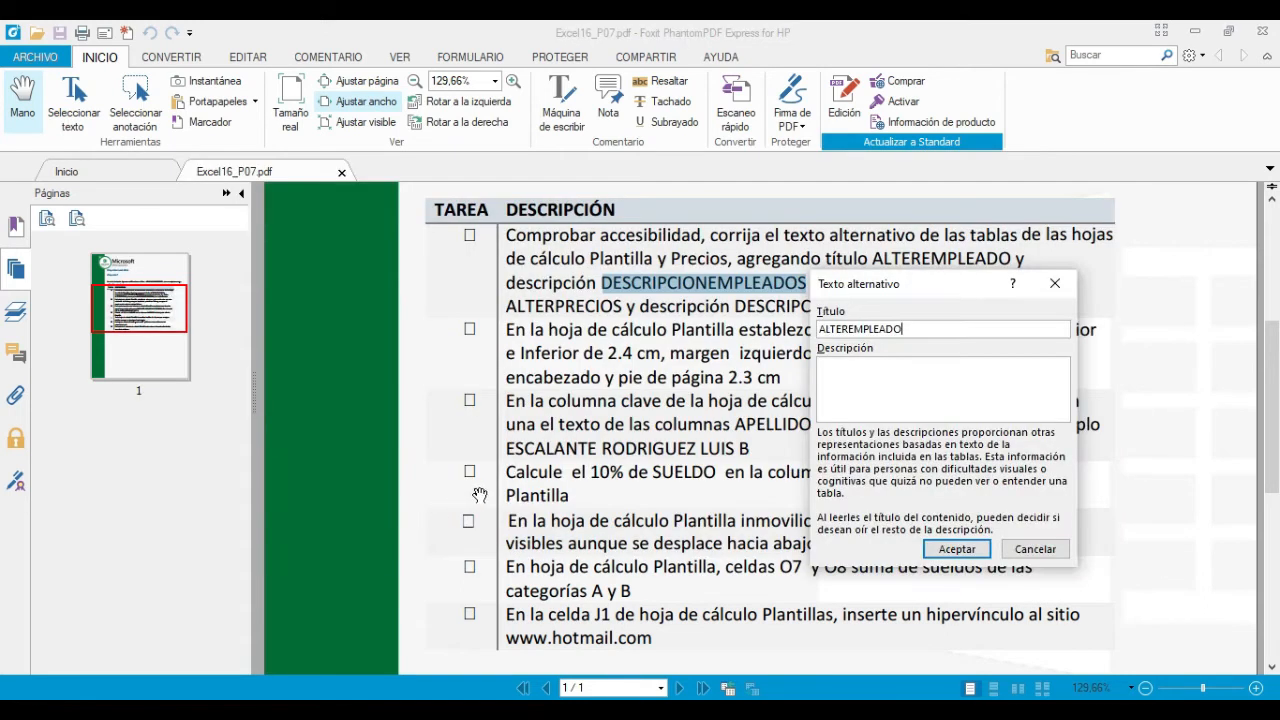
click(890, 393)
key(ctrl+v)
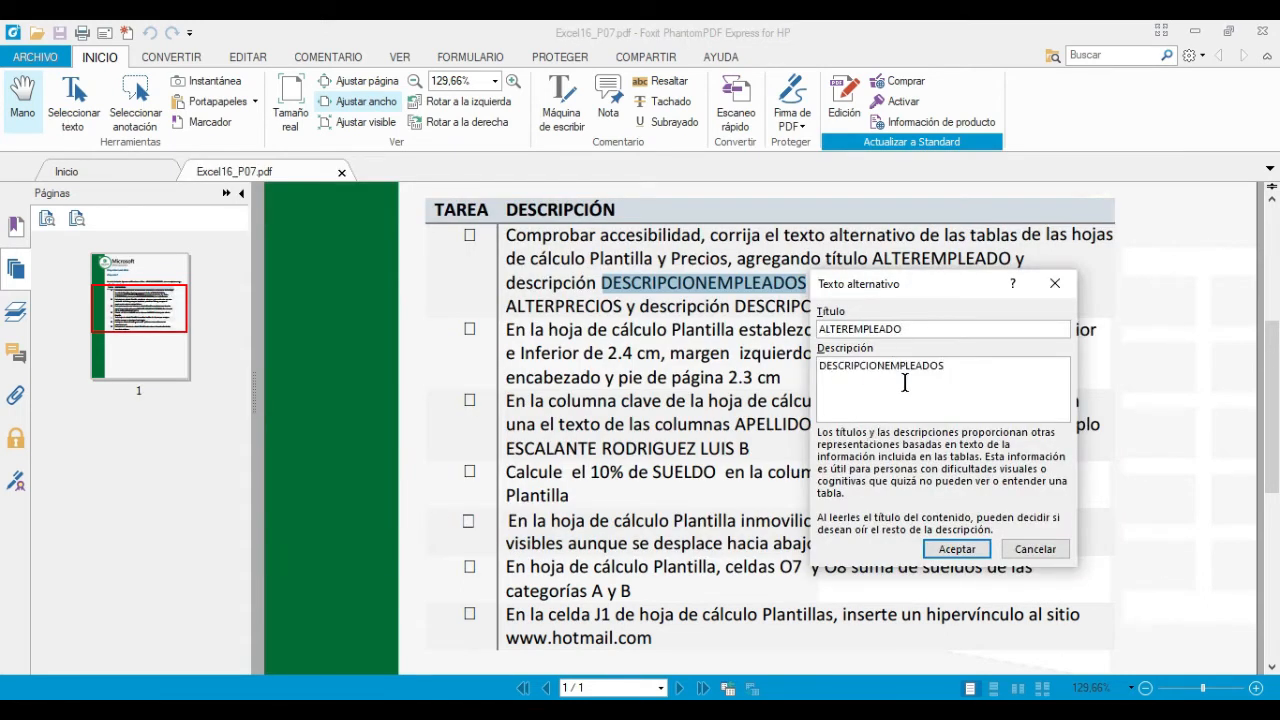
click(965, 549)
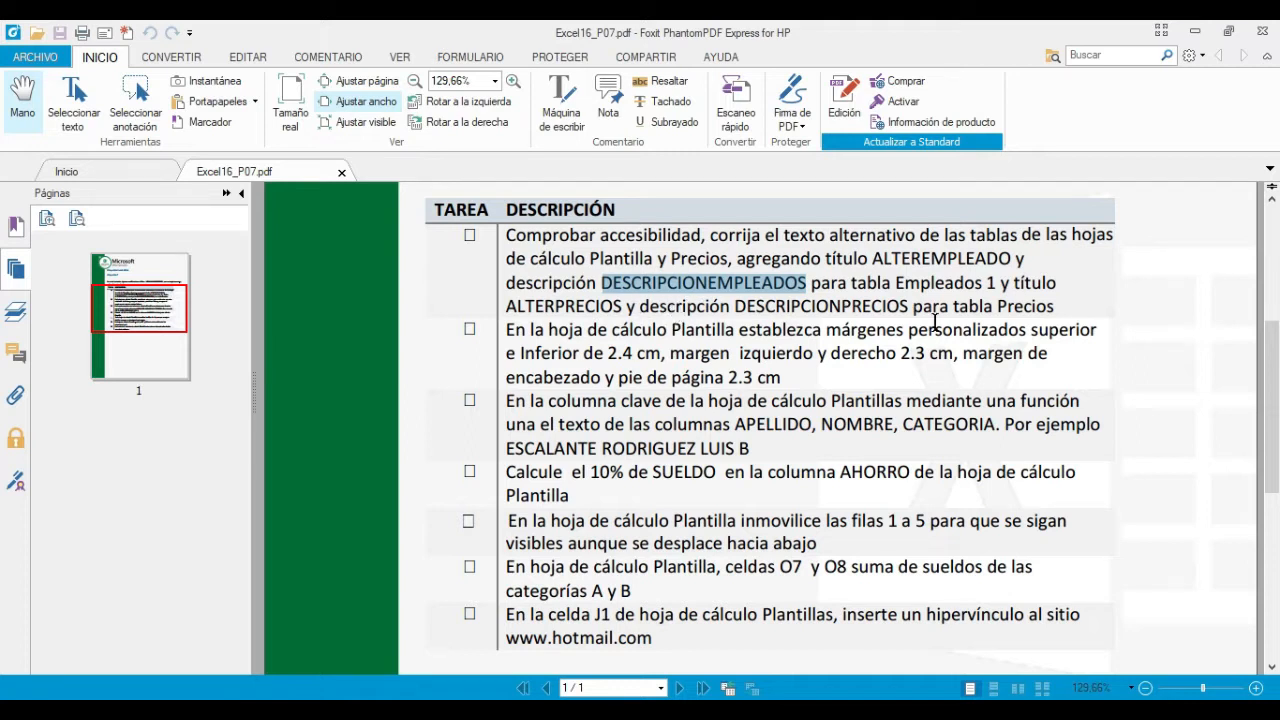
Find the table named in the task PDF on the Precios sheet in Excel and check its table name.
double_click(1043, 306)
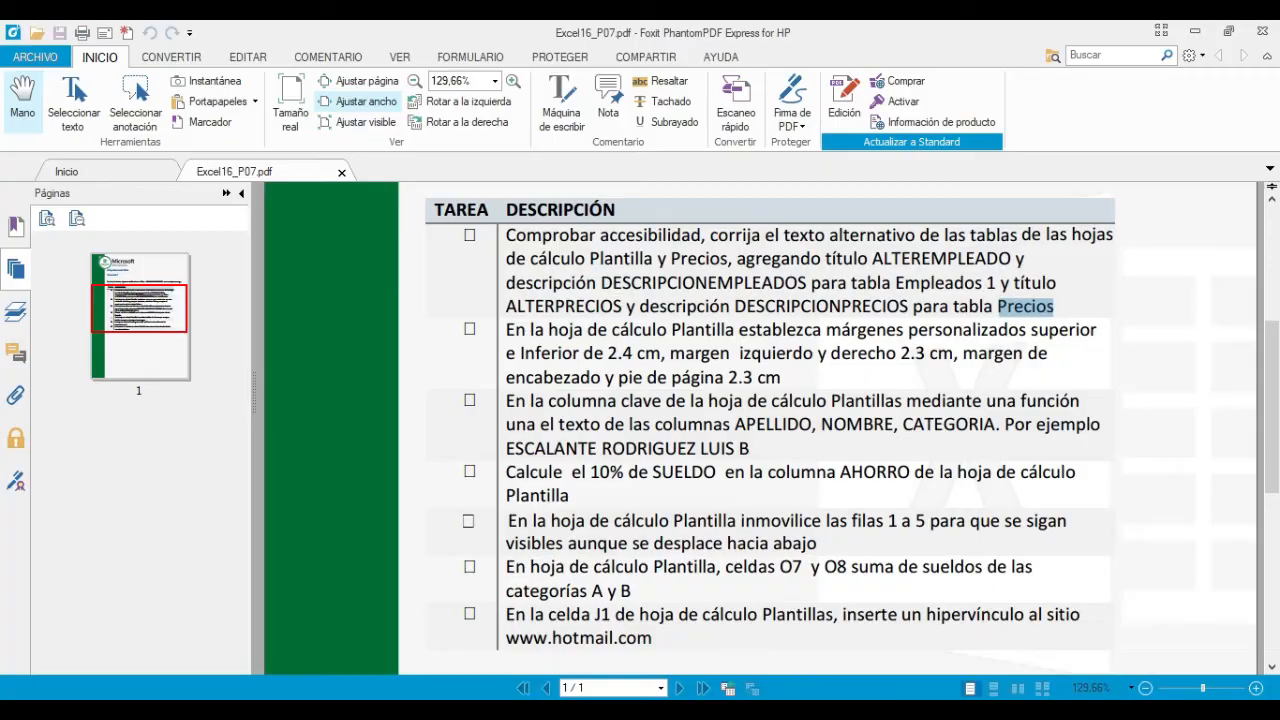
key(alt+Tab)
click(523, 499)
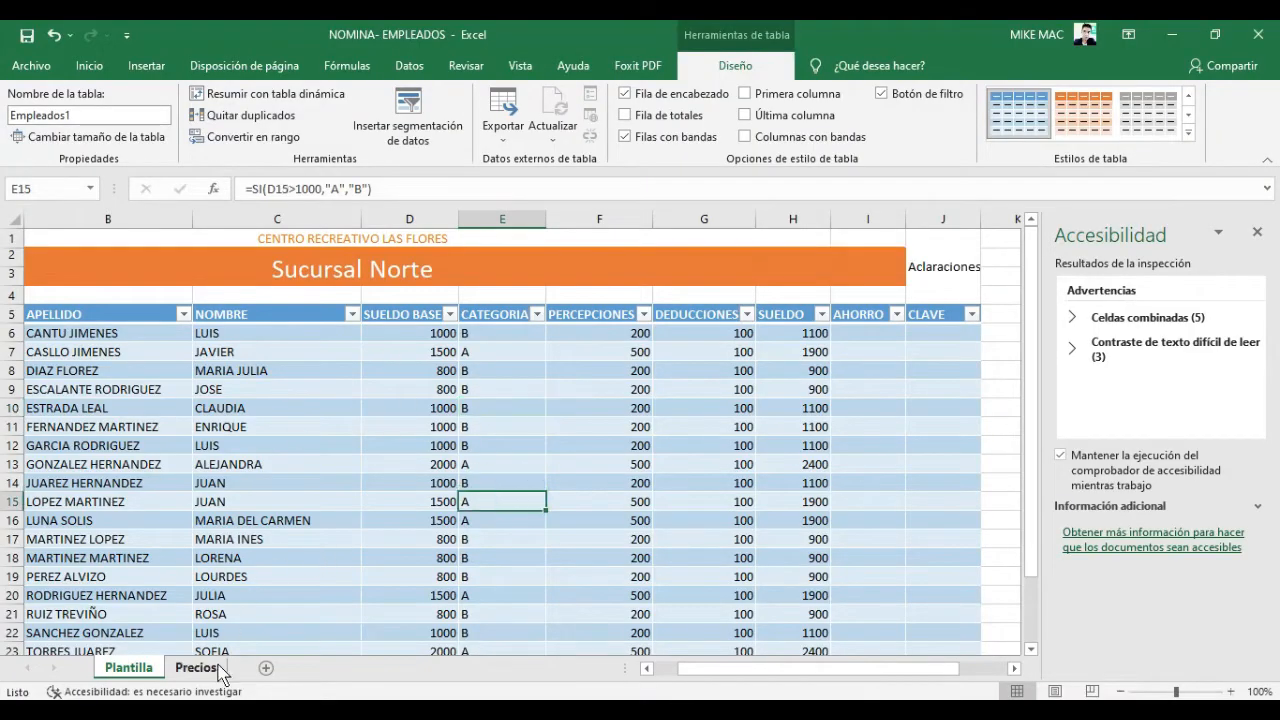
click(196, 667)
click(372, 367)
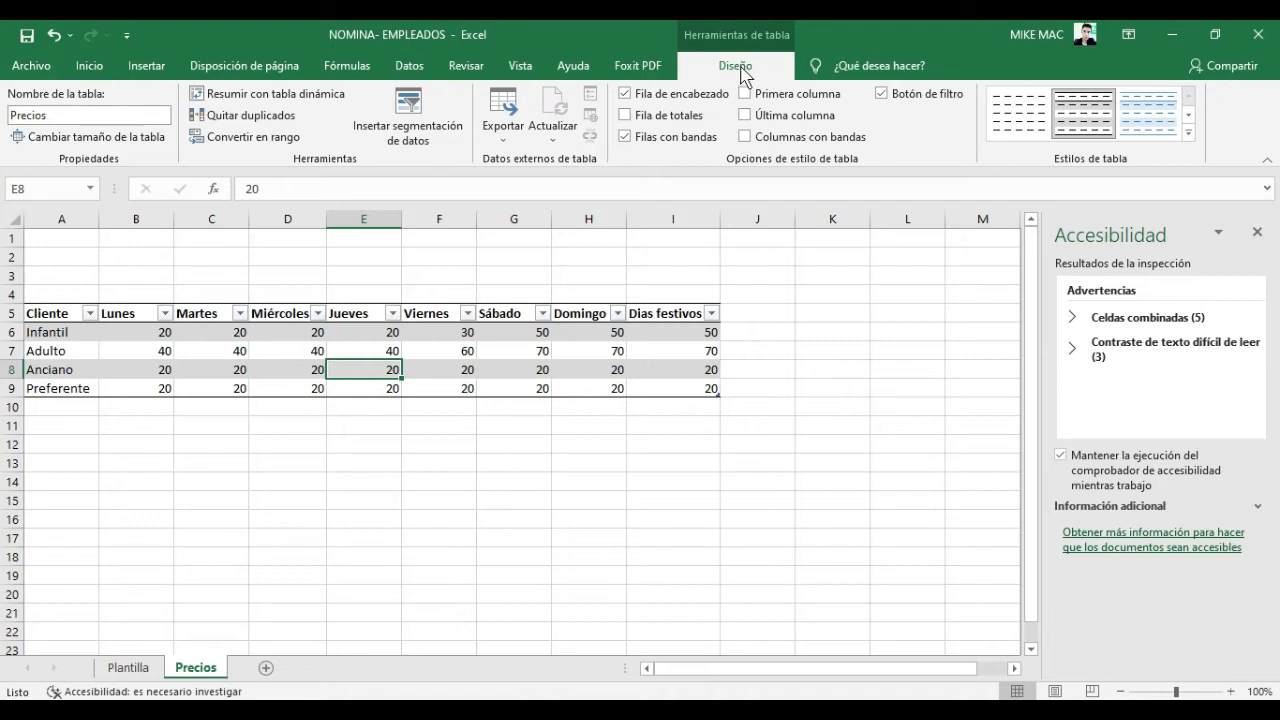
double_click(63, 114)
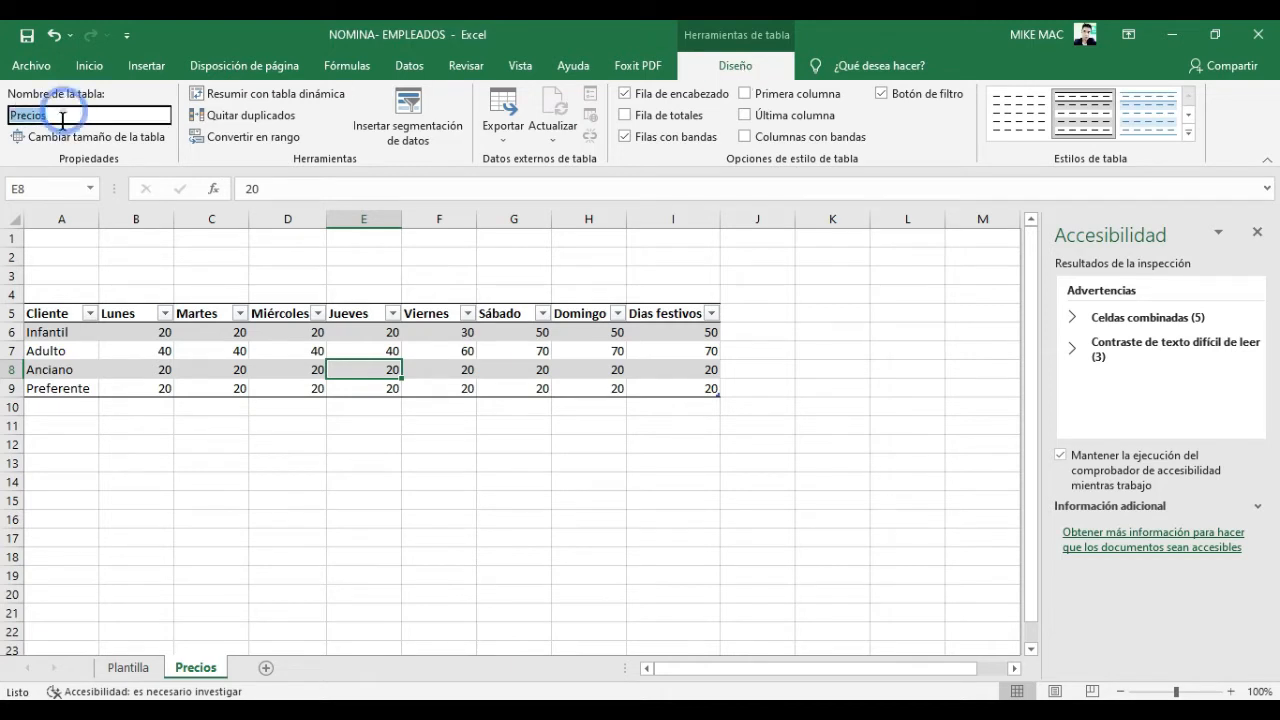
click(218, 350)
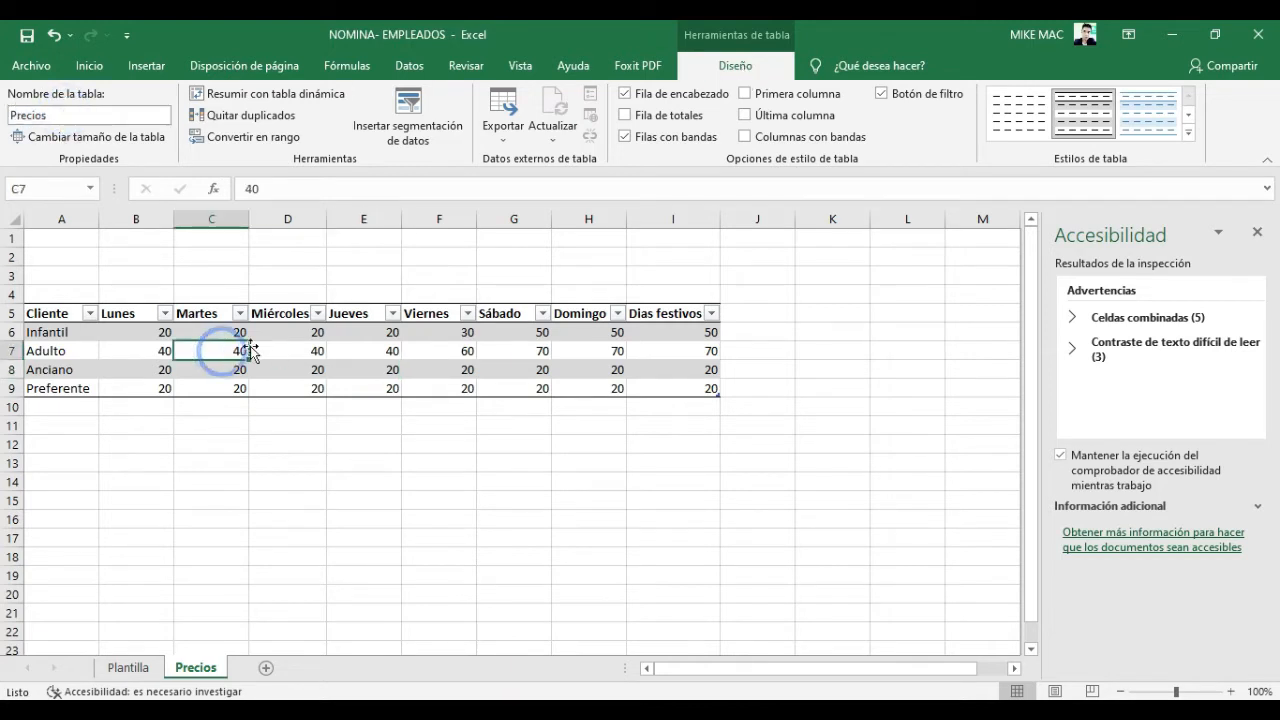
Copy ALTERPRECIOS from the task PDF and enter it as the alternative text title of the Precios sheet's table in Excel.
right_click(376, 348)
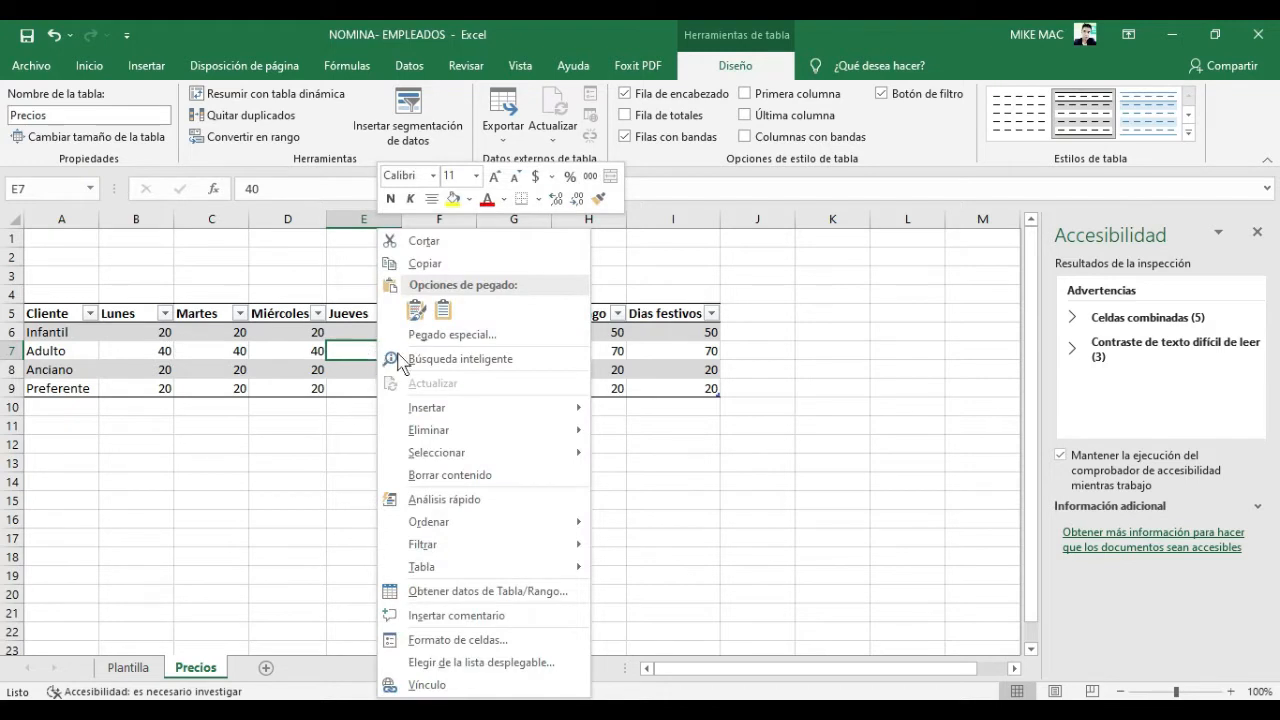
mouse_move(508, 568)
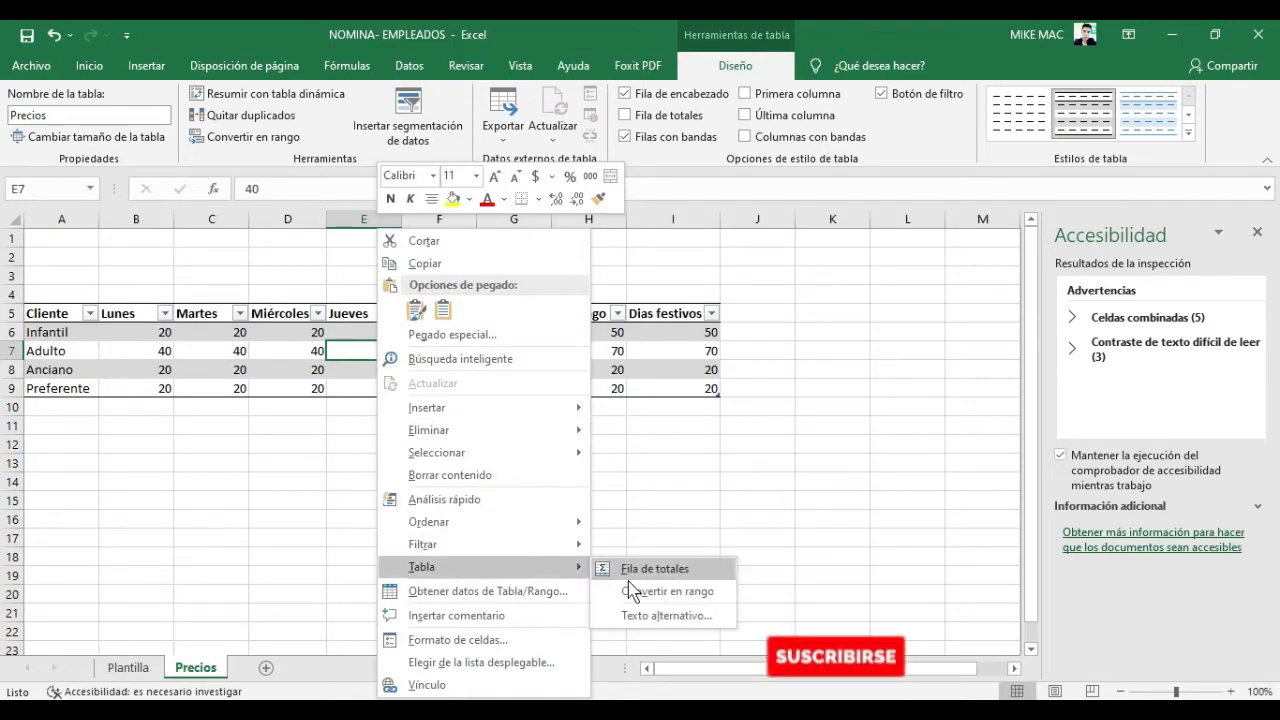
click(697, 616)
click(837, 405)
click(841, 323)
key(alt+Tab)
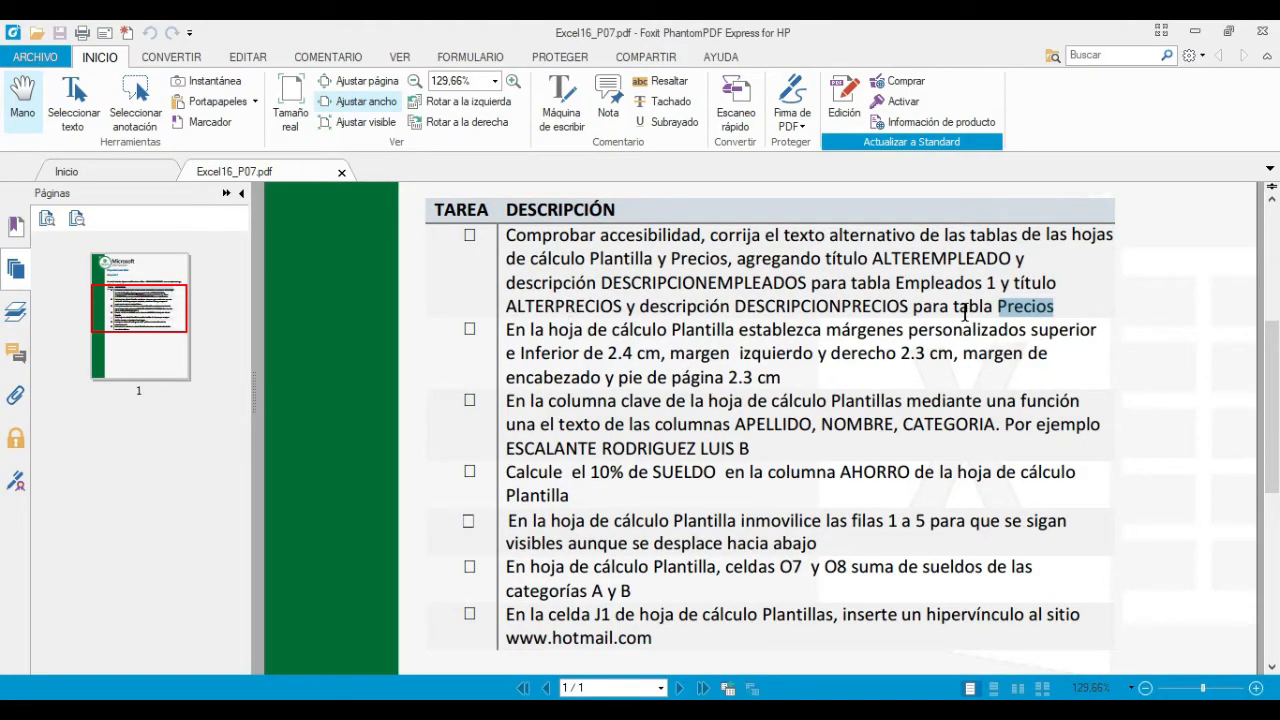
click(1023, 285)
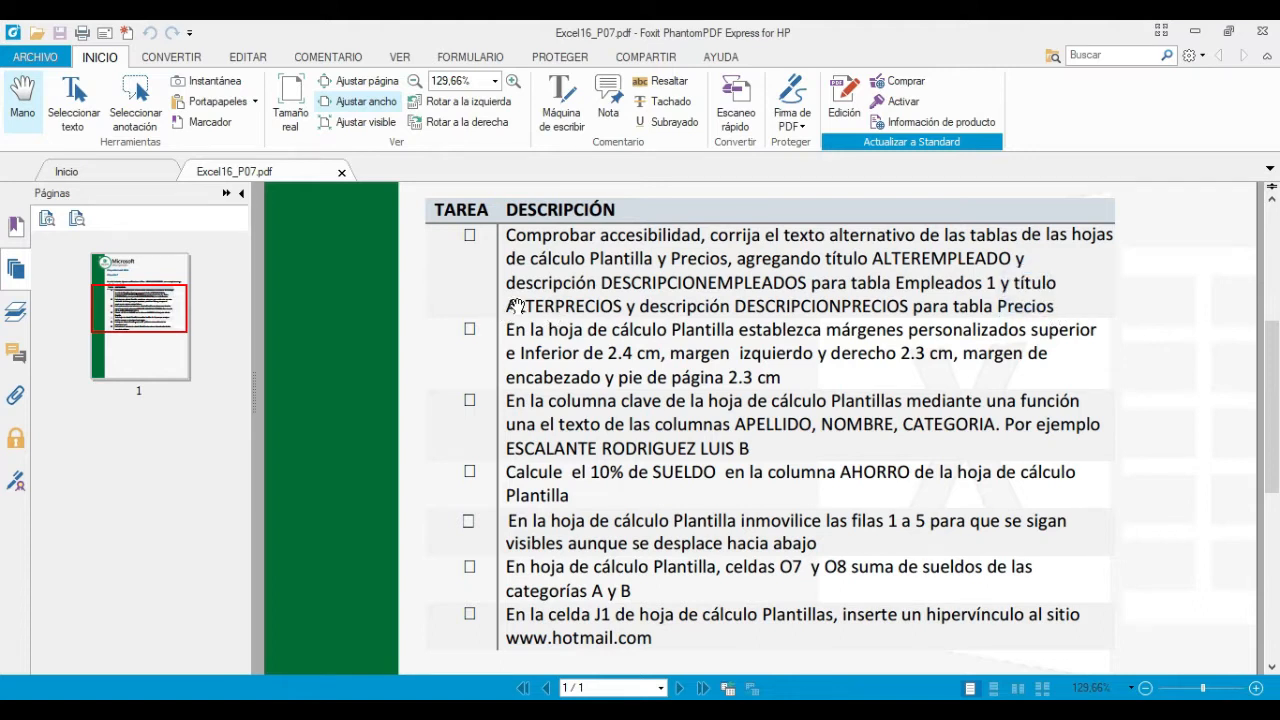
drag(507, 305, 620, 303)
key(ctrl+c)
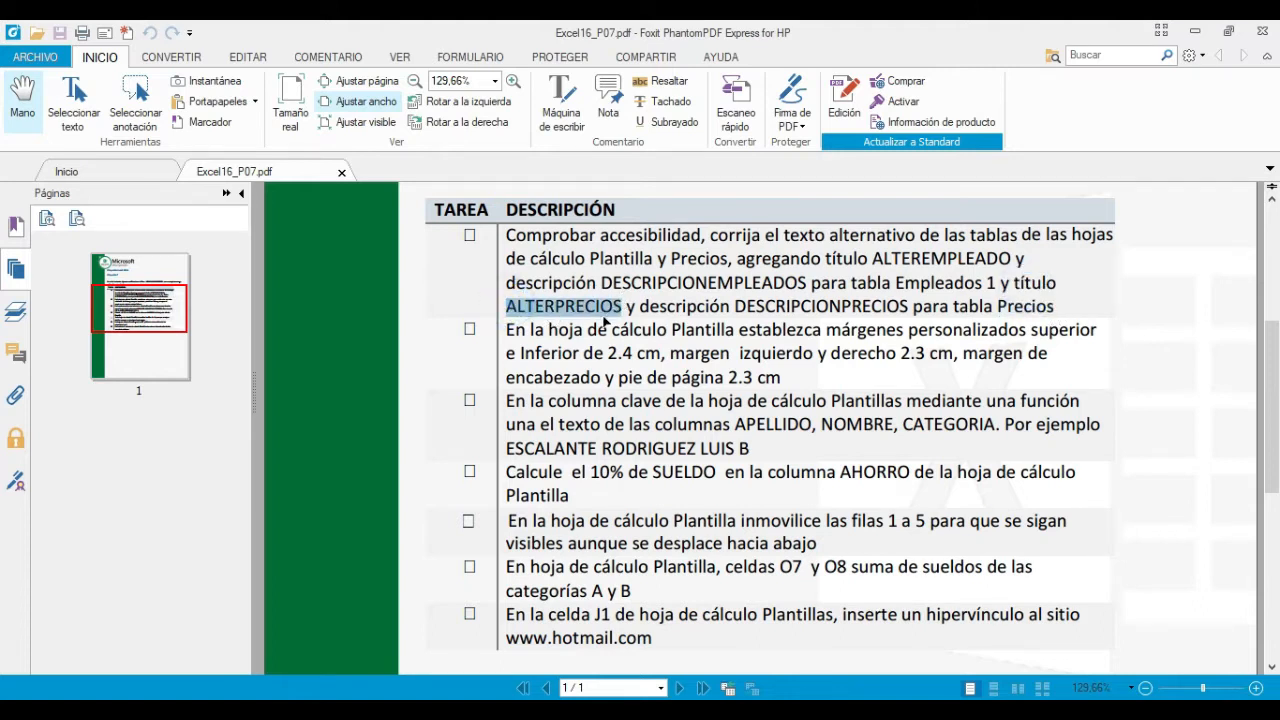
key(alt+Tab)
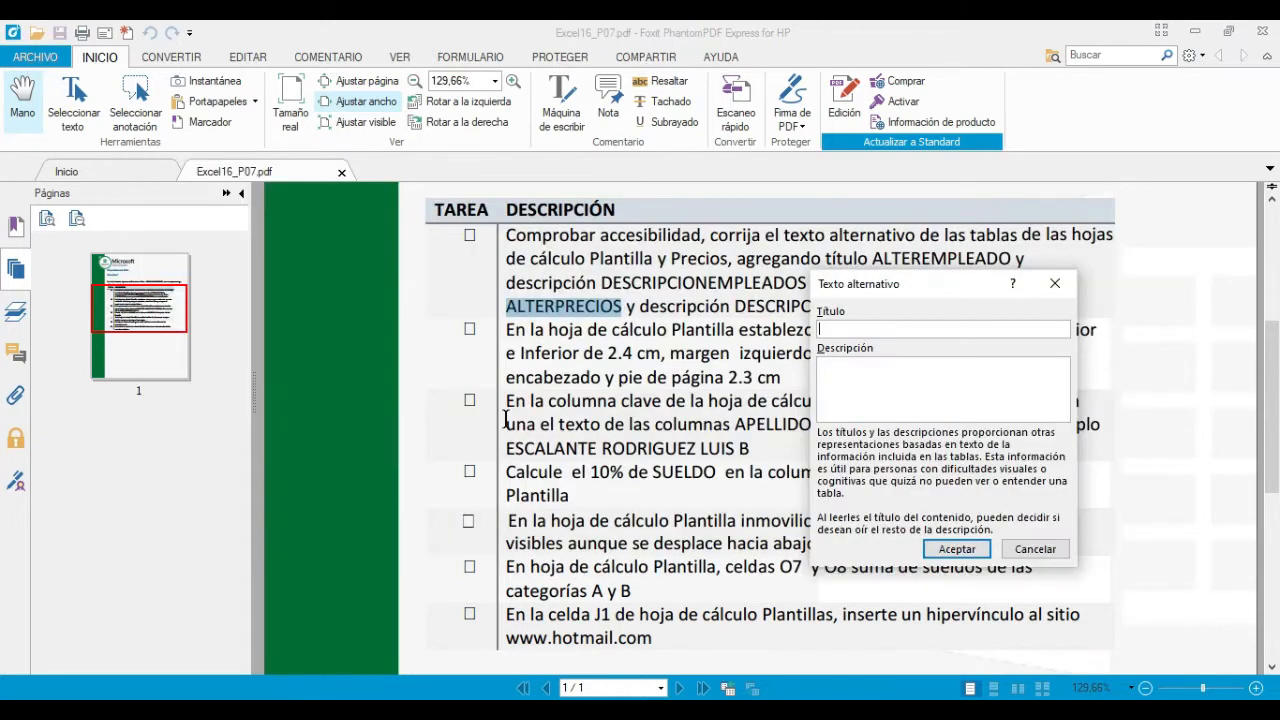
click(857, 329)
key(ctrl+v)
drag(870, 285, 1023, 332)
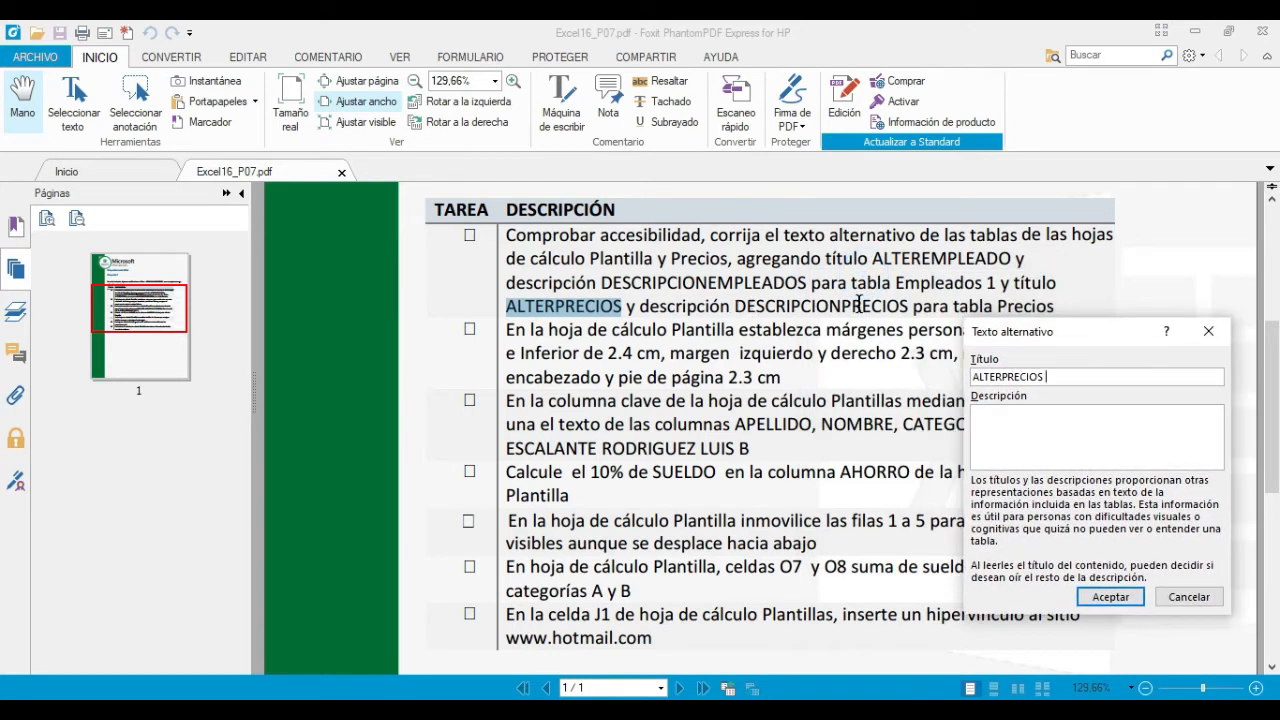
Copy DESCRIPCIONPRECIOS from the task PDF into the Precios table's alternative text description in Excel and accept the dialog.
click(741, 304)
drag(737, 306, 907, 309)
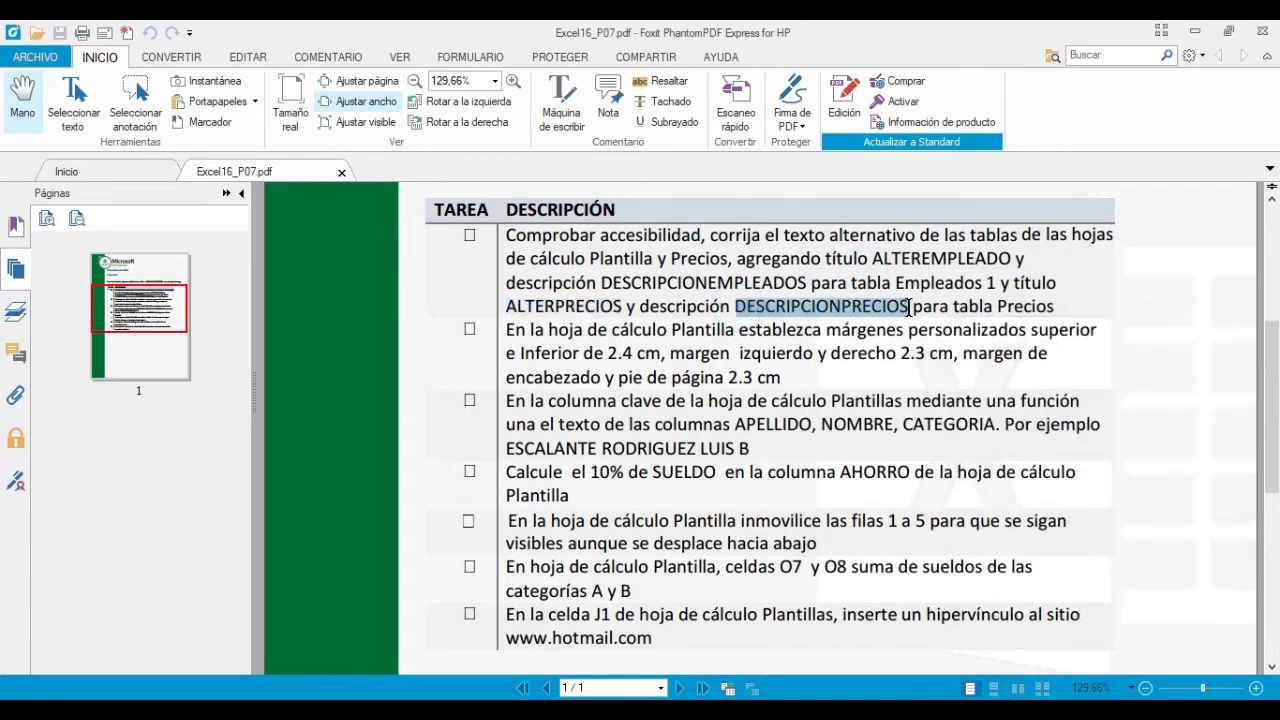
key(alt+Tab)
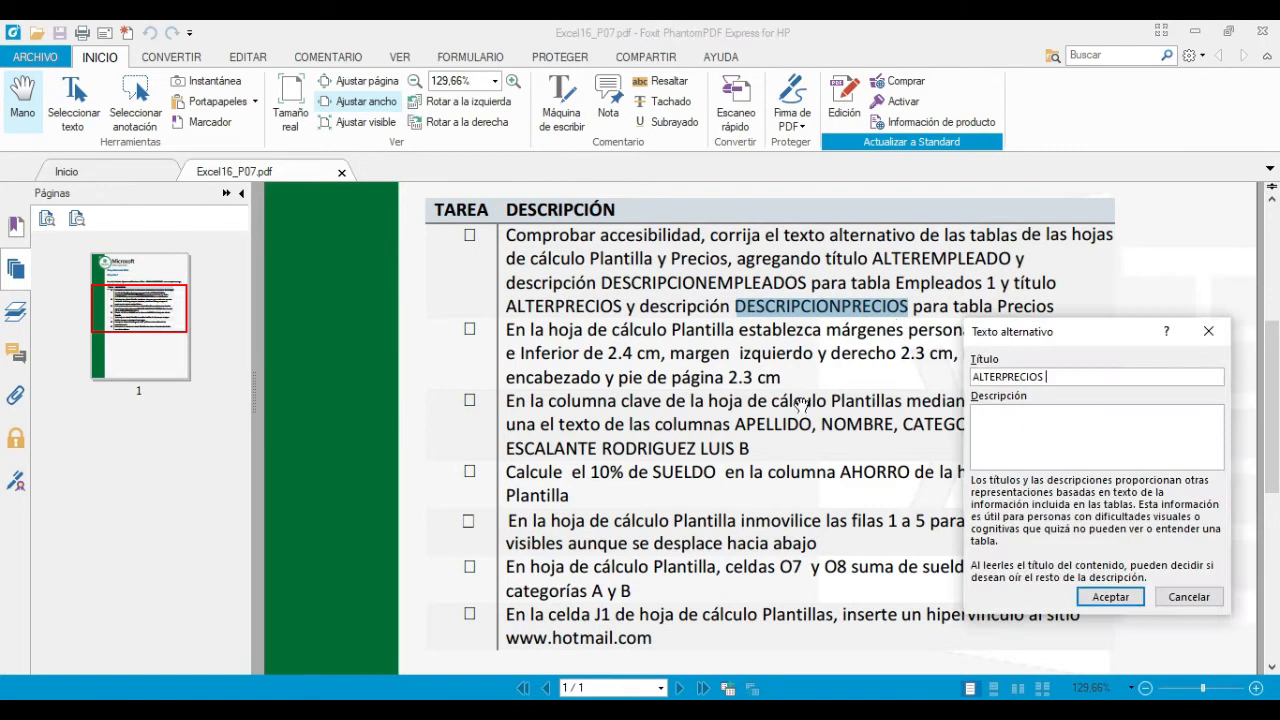
drag(1027, 328, 855, 324)
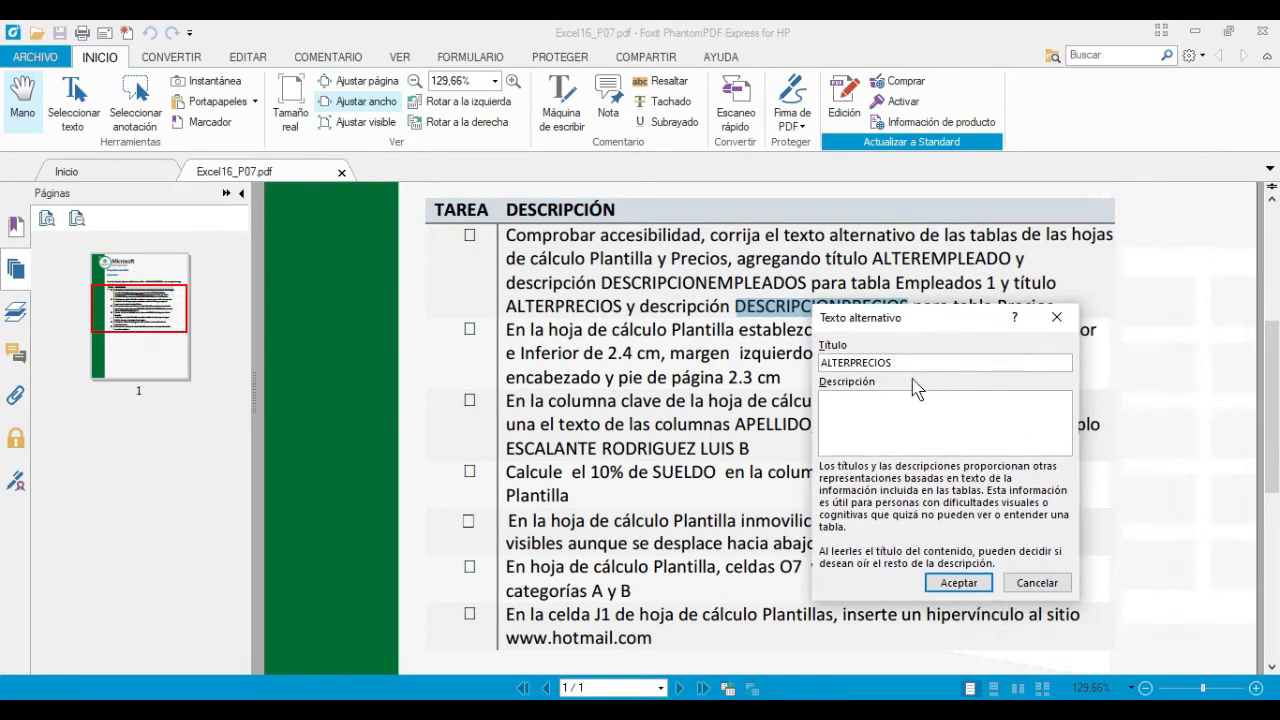
key(alt+Tab)
click(857, 422)
text(DESCRIPCIONPRECIOS)
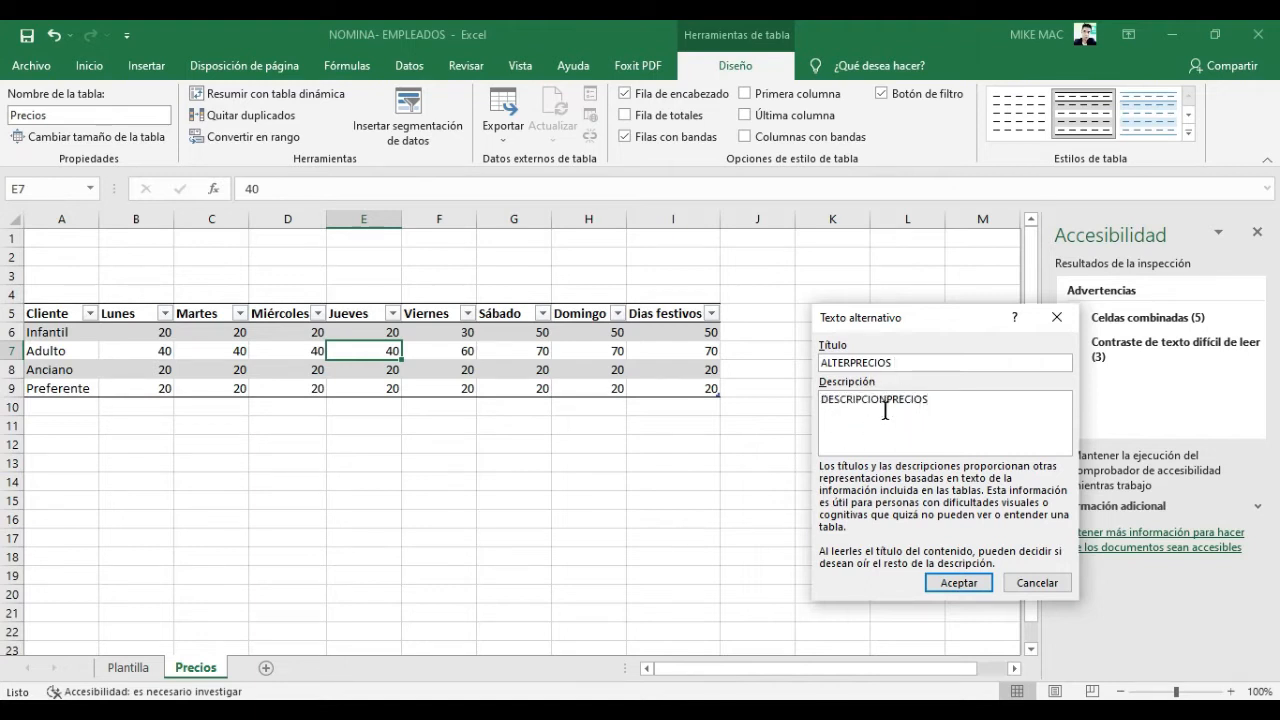
click(959, 582)
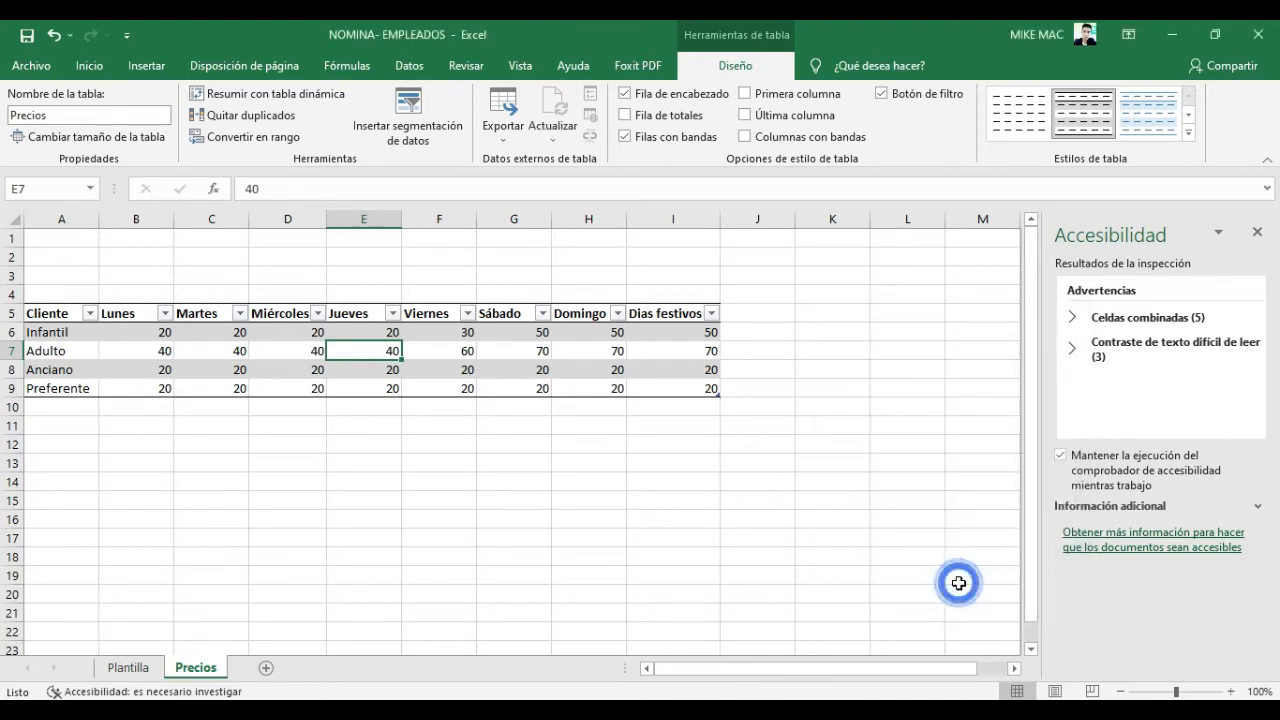
click(393, 474)
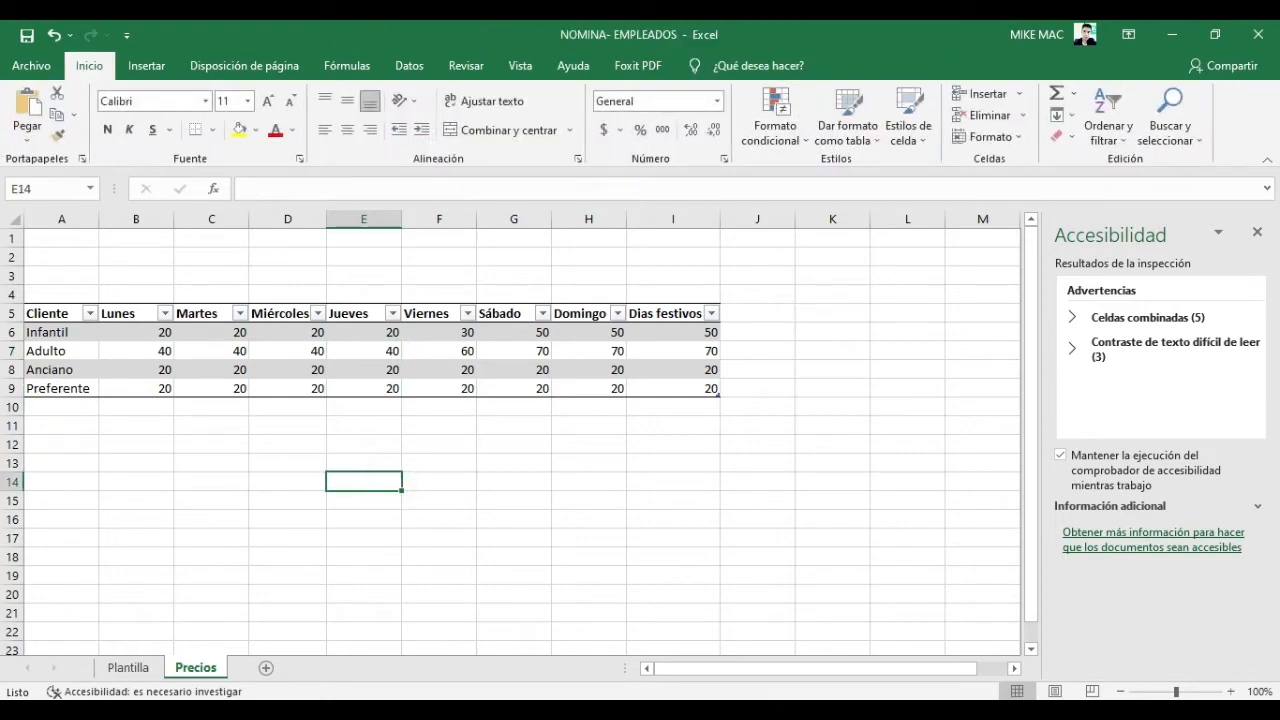
Read the margin task in the PDF and open the custom margin settings for the Plantilla sheet in Excel.
click(758, 711)
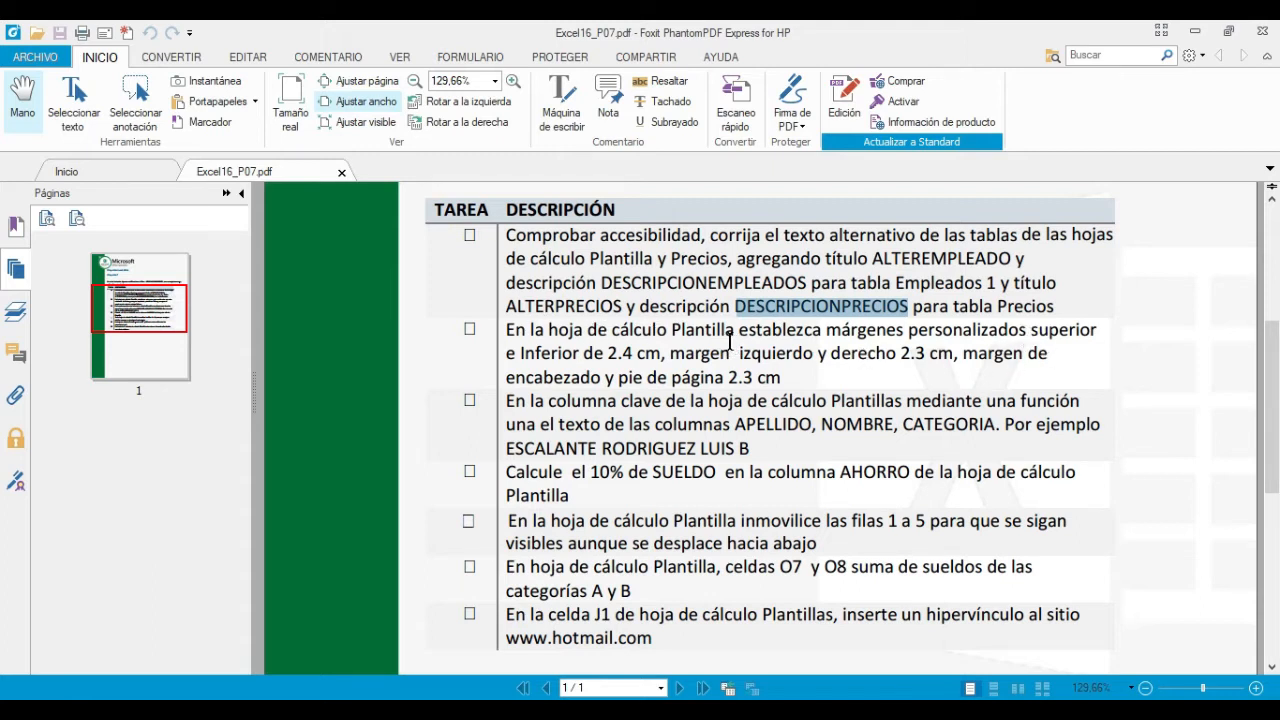
click(788, 708)
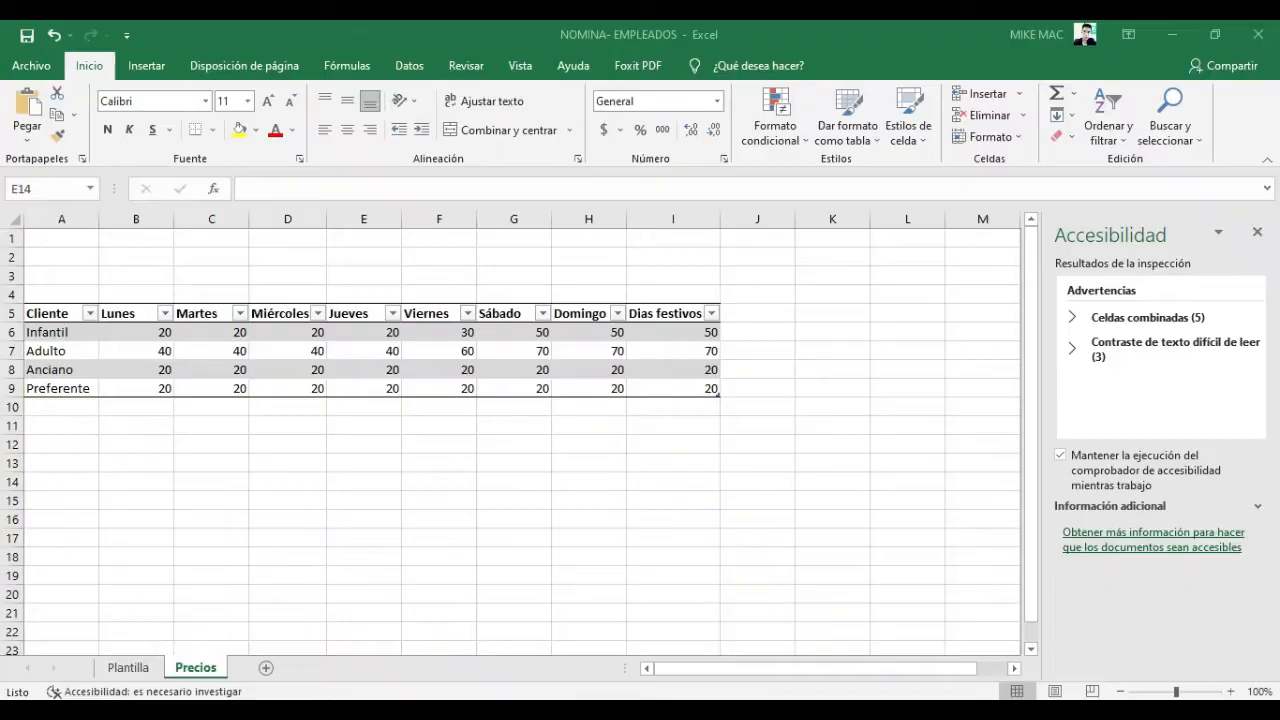
click(128, 668)
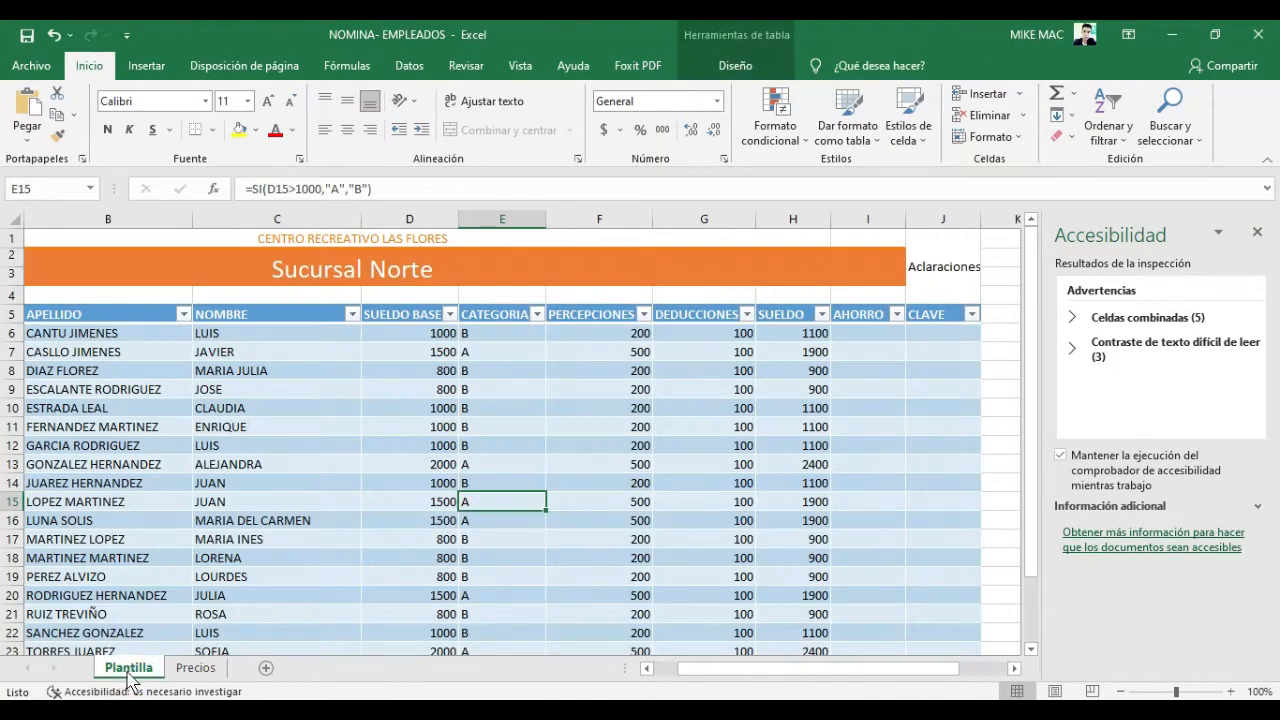
click(258, 78)
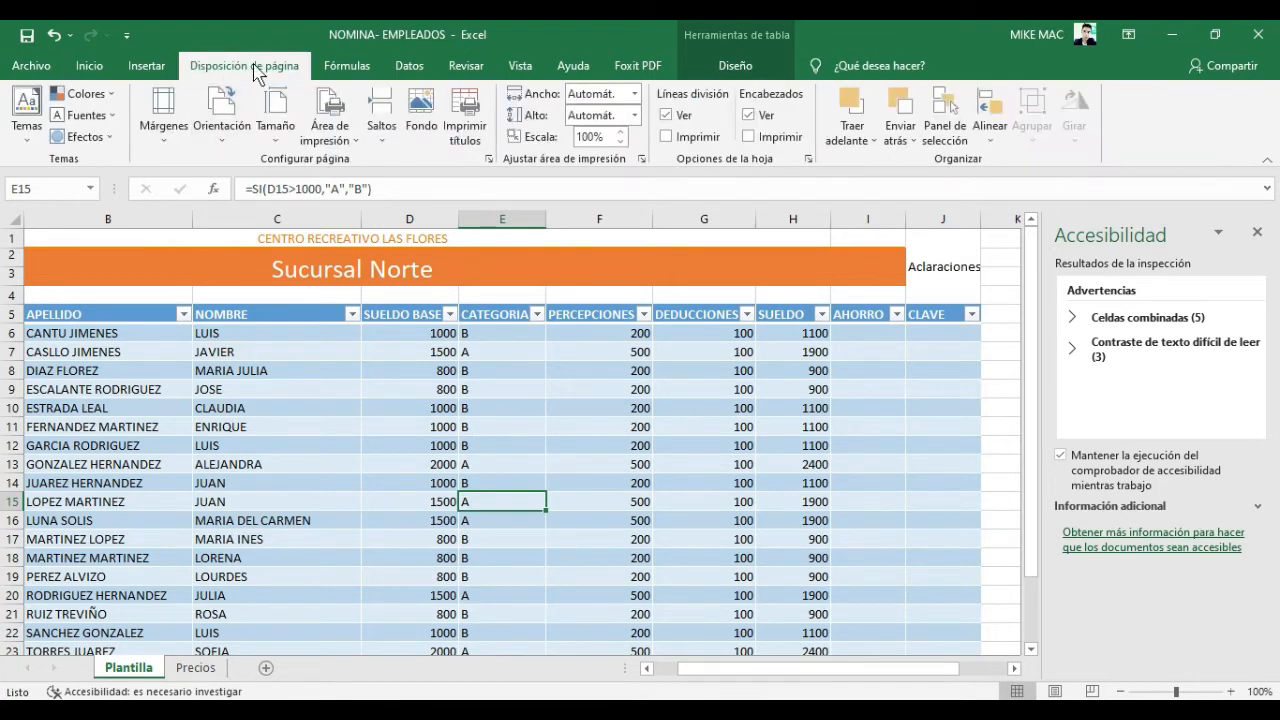
click(220, 128)
click(170, 143)
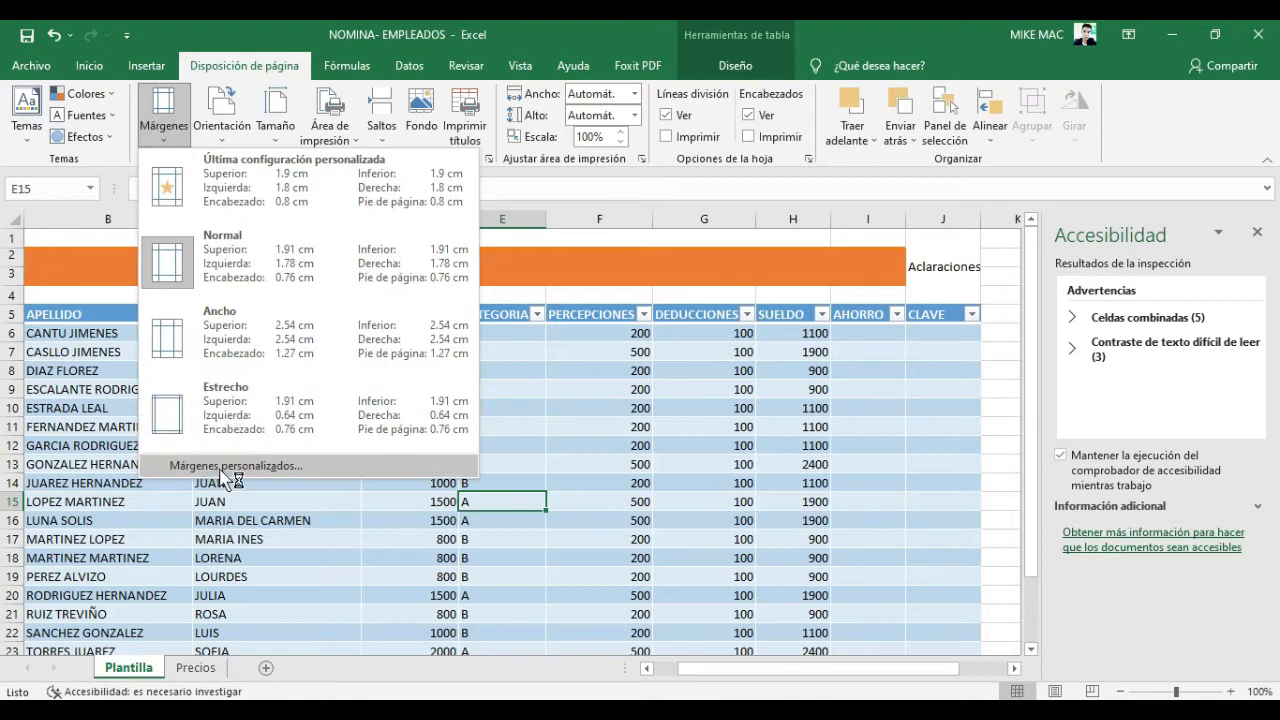
click(236, 466)
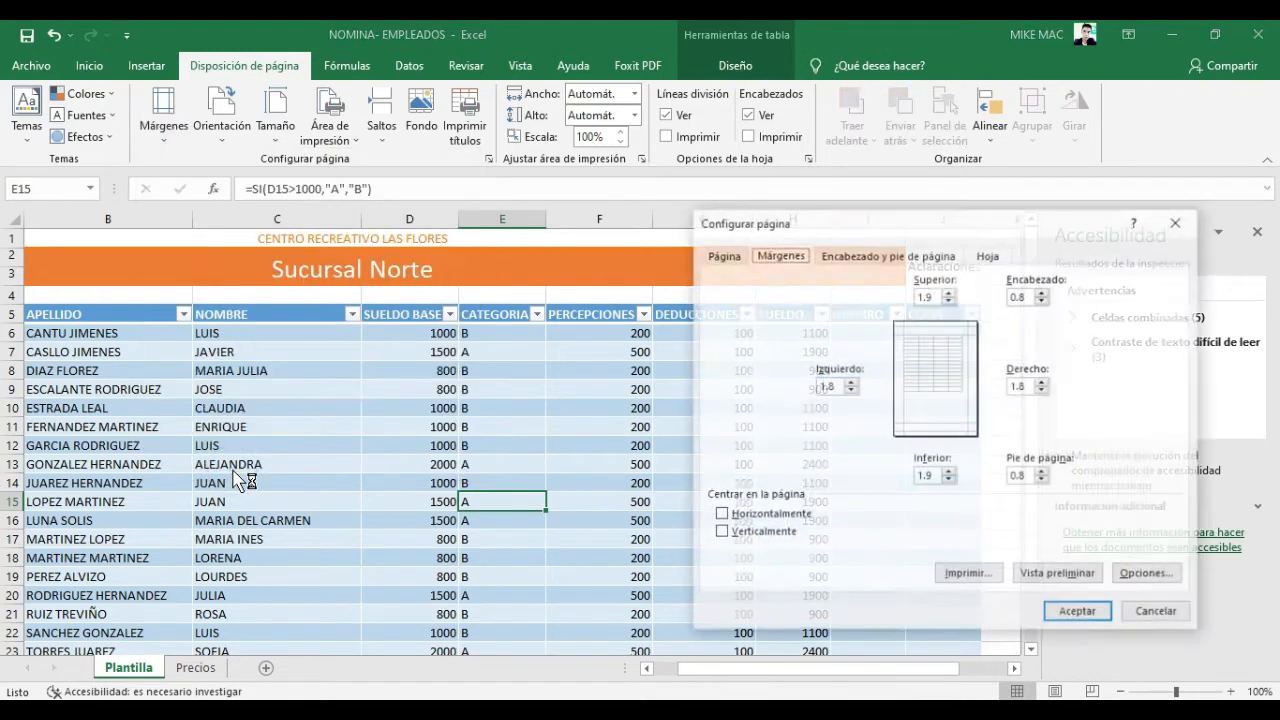
drag(900, 229, 629, 216)
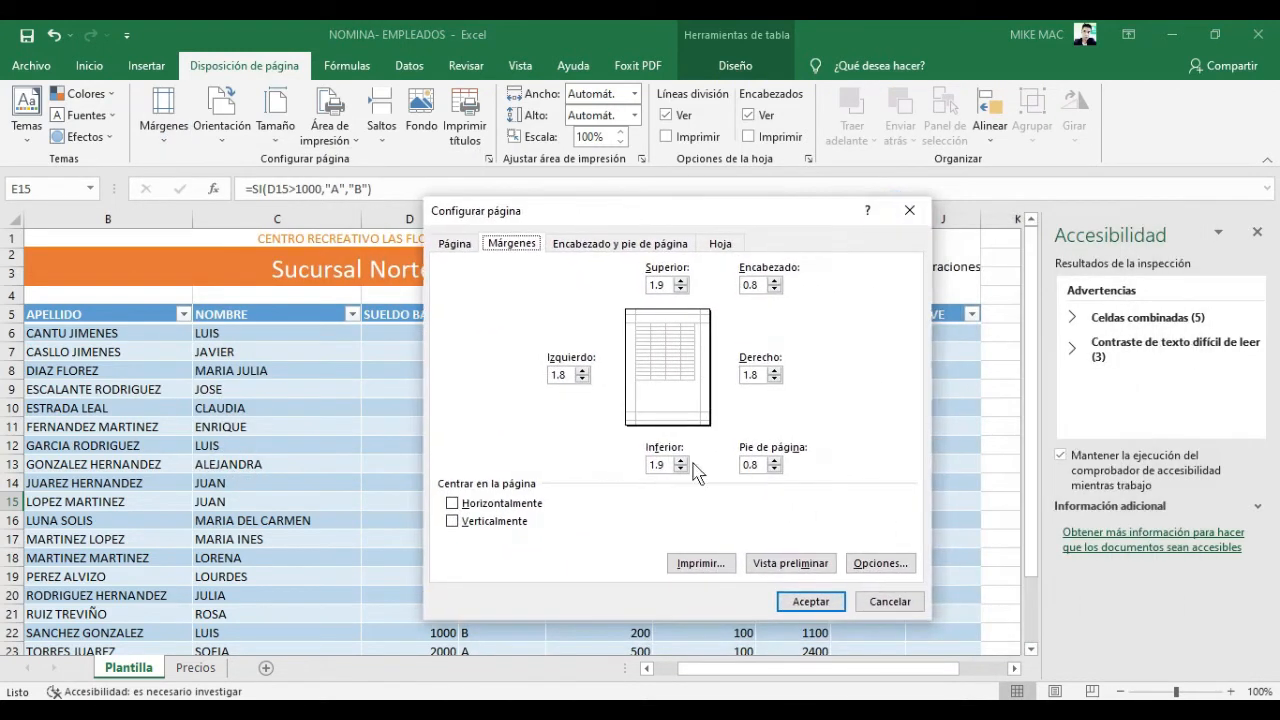
Check the required margins in the task PDF and set the Plantilla sheet's top and bottom margins to 2.4 cm in Excel.
key(alt+Tab)
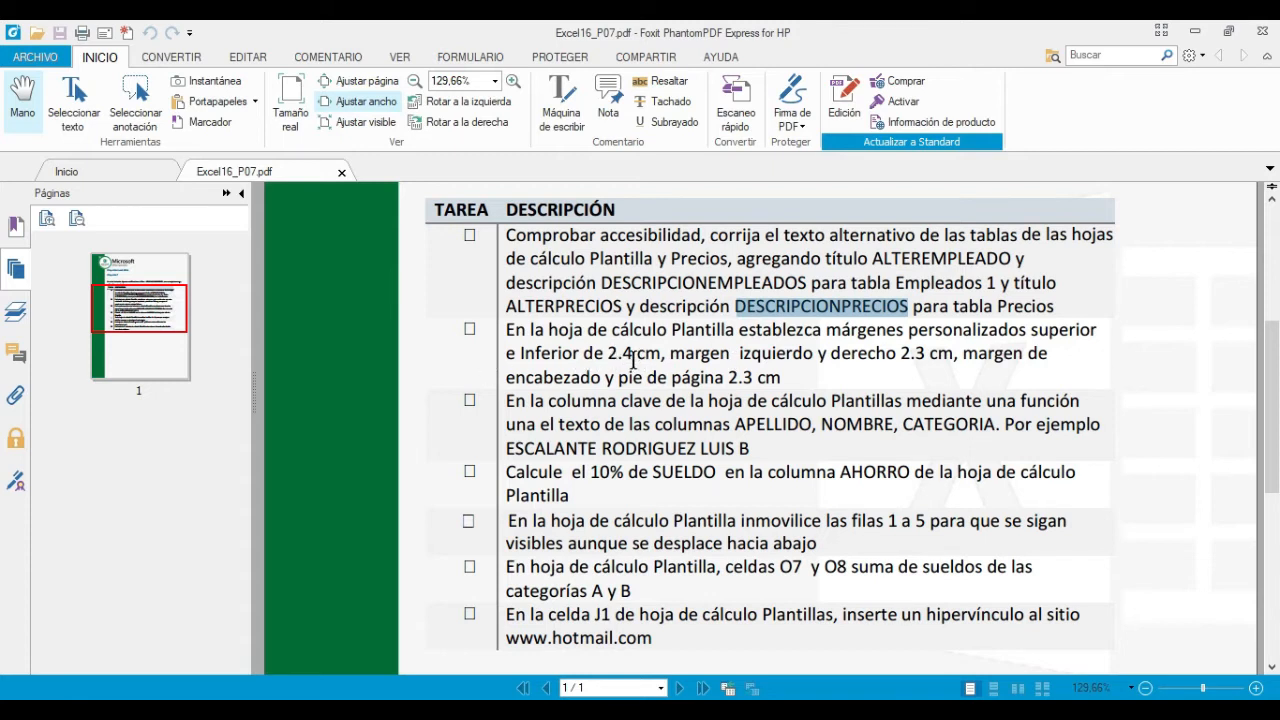
key(alt+Tab)
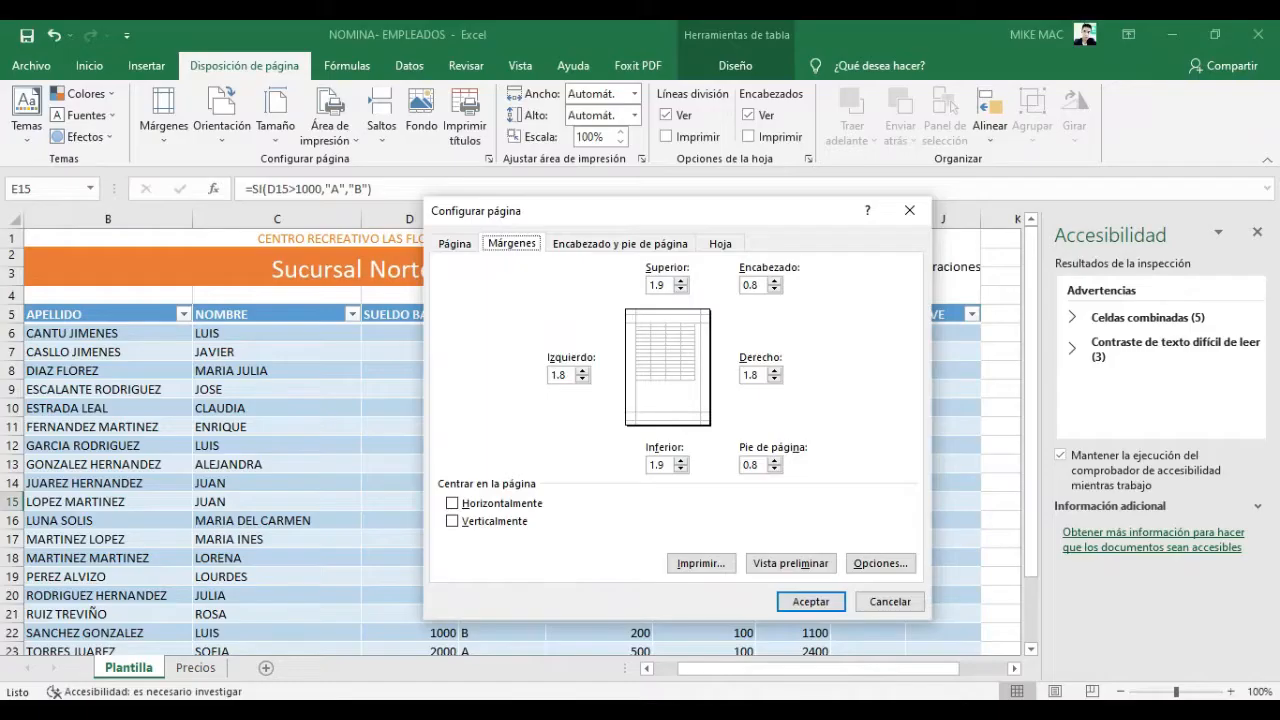
click(663, 289)
double_click(664, 284)
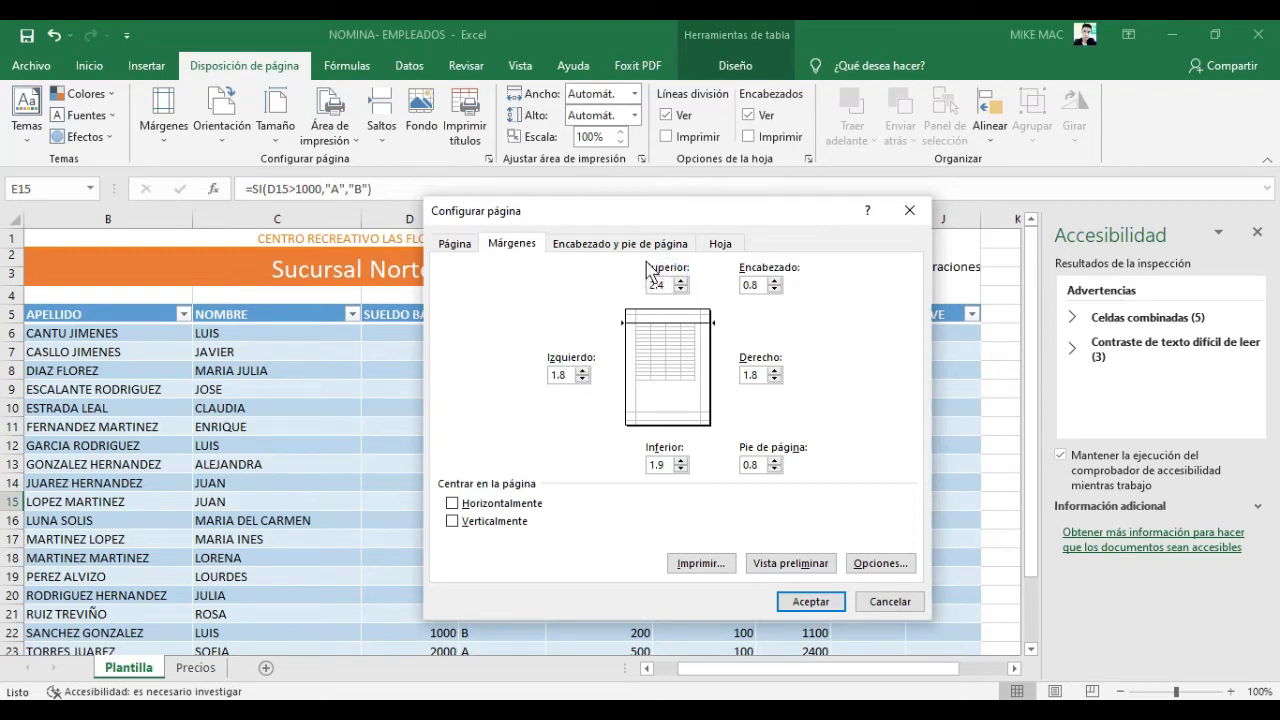
double_click(665, 464)
text(2.4)
Check the side margins in the task PDF and set the Plantilla sheet's right and left margins to 2.3 cm in Excel.
click(586, 712)
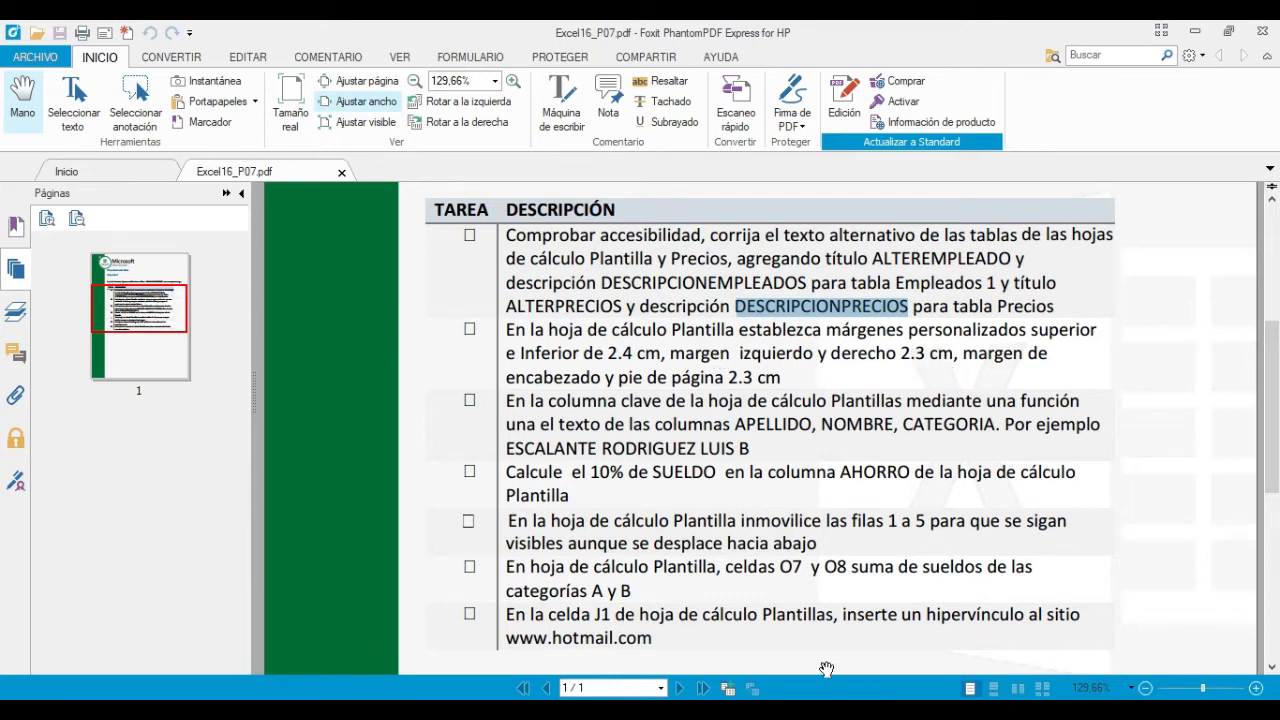
click(850, 712)
click(744, 375)
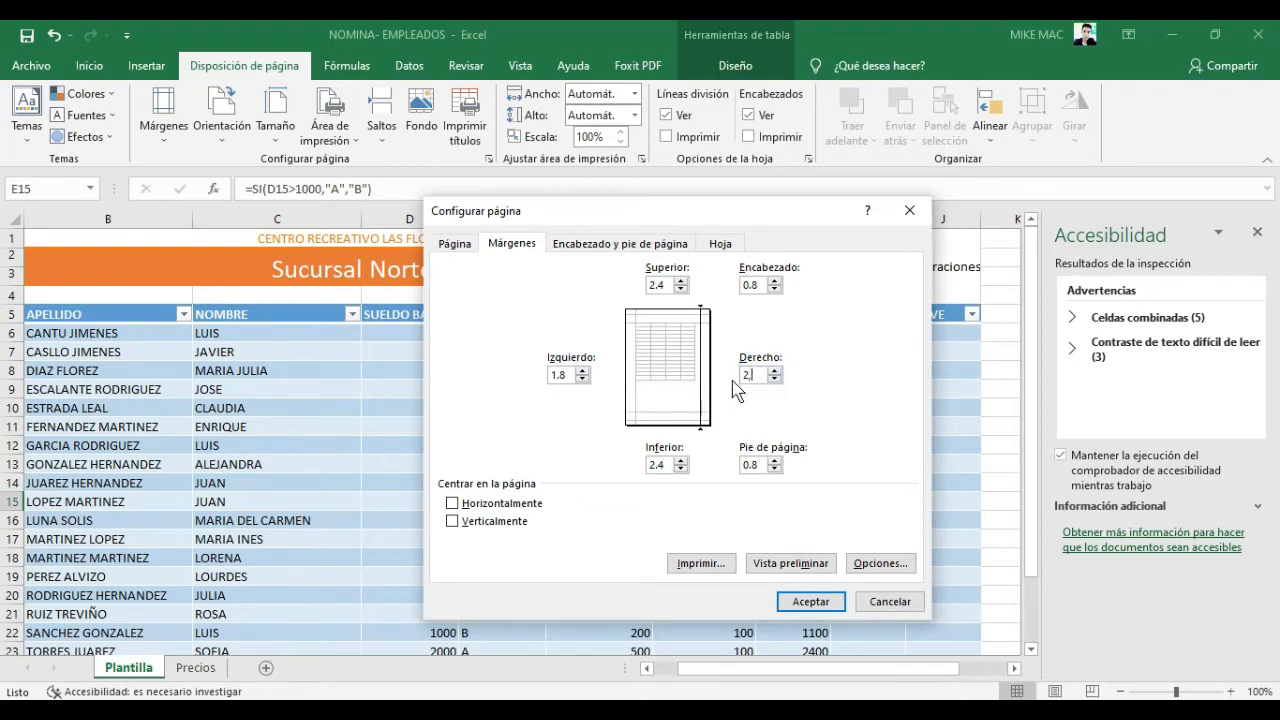
text(2.3)
click(565, 374)
text(2.)
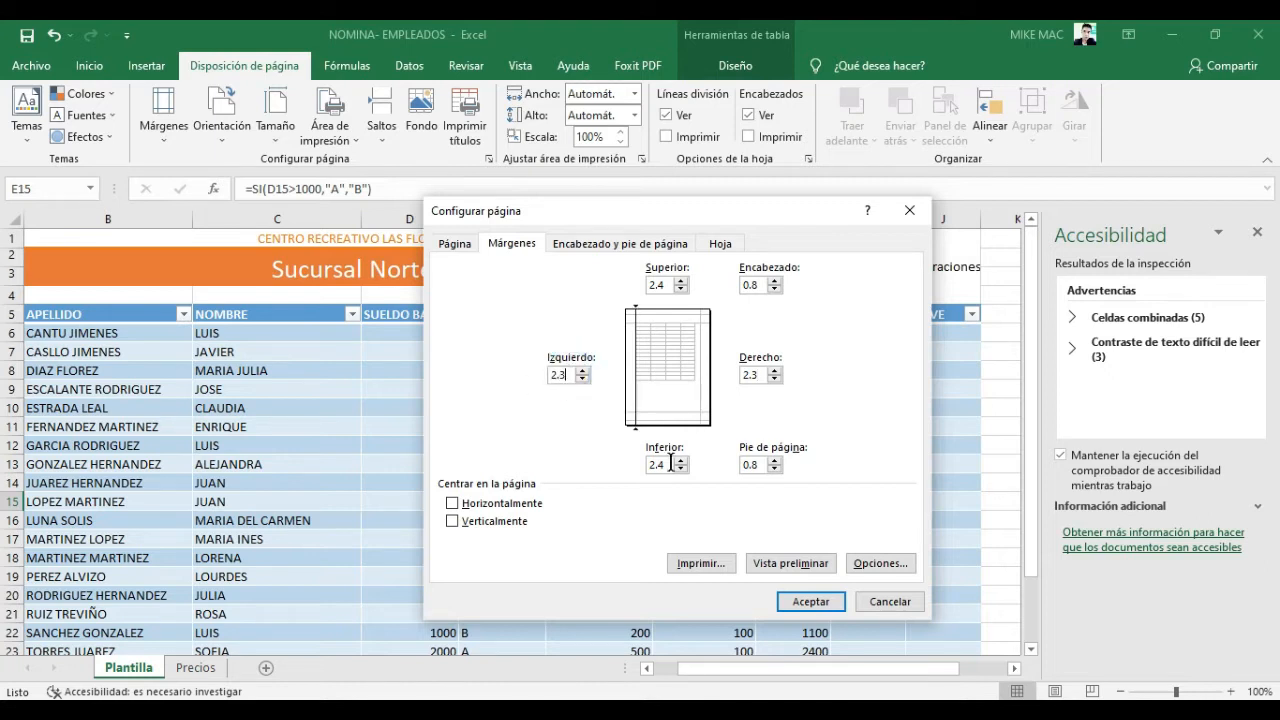
Check the task PDF, set the header and footer margins to 2.3 cm in Excel, and accept the page setup.
key(alt+Tab)
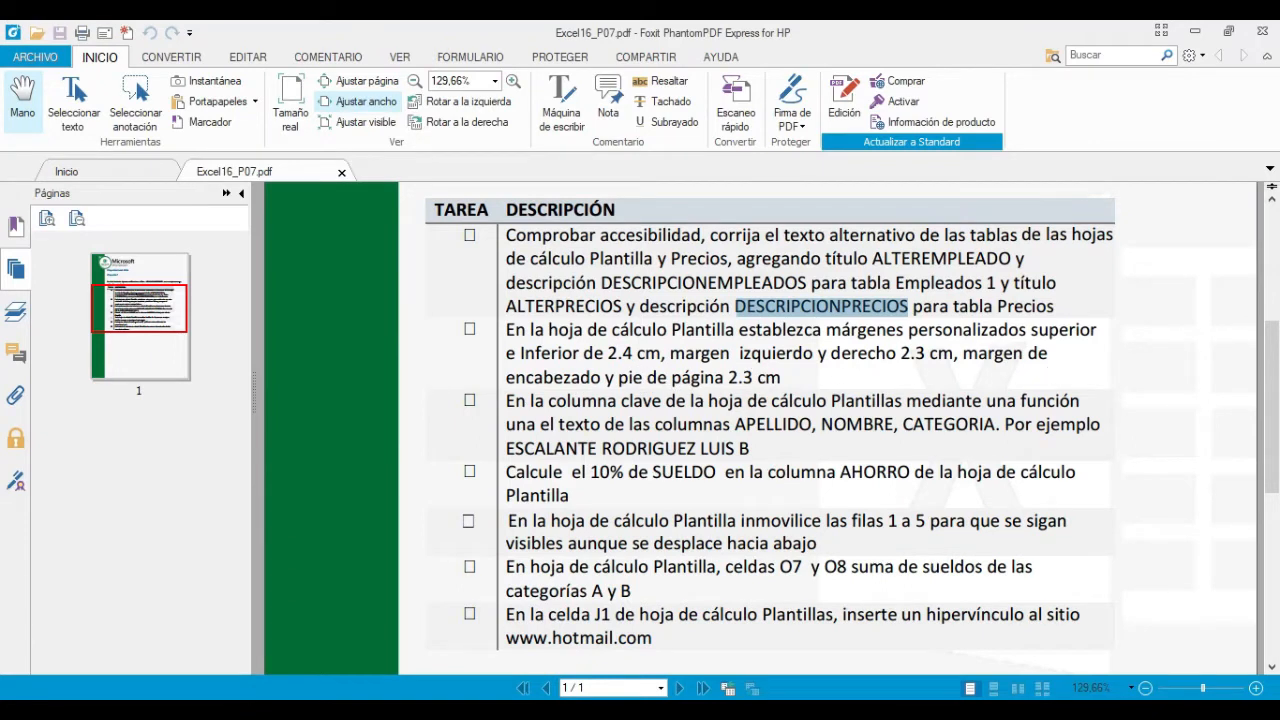
click(792, 712)
double_click(753, 285)
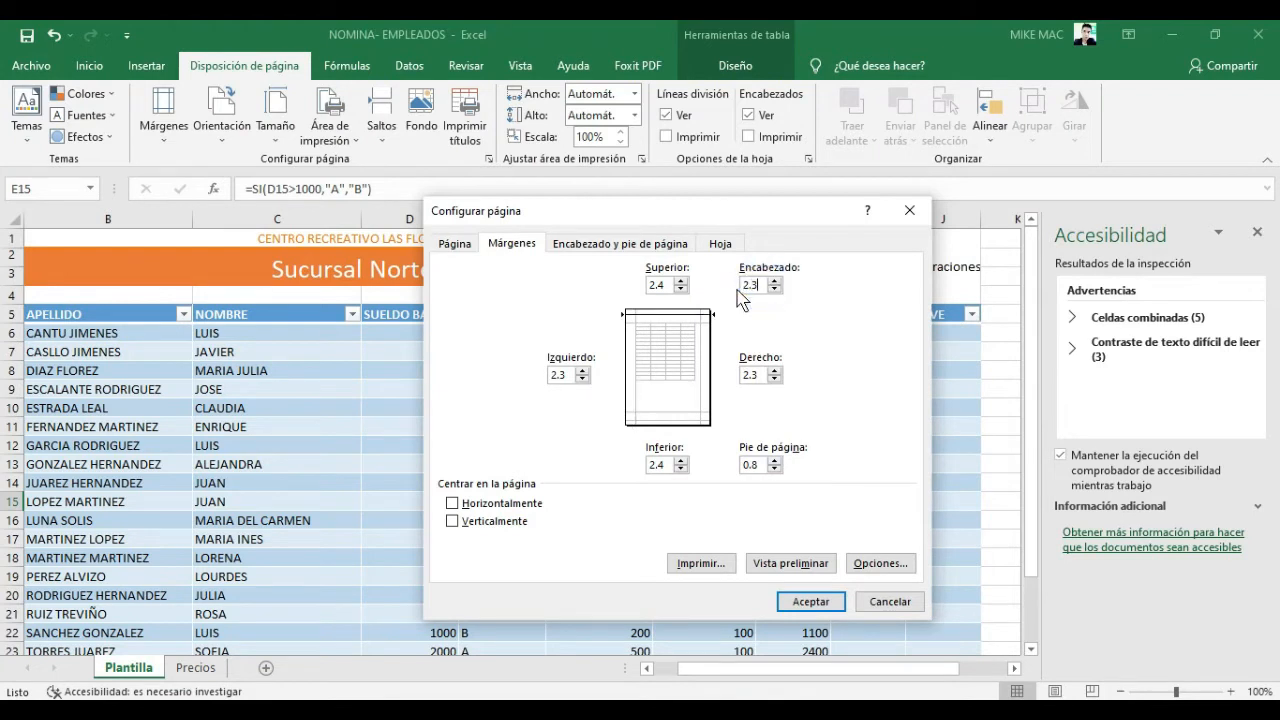
double_click(752, 464)
text(2.3)
click(833, 603)
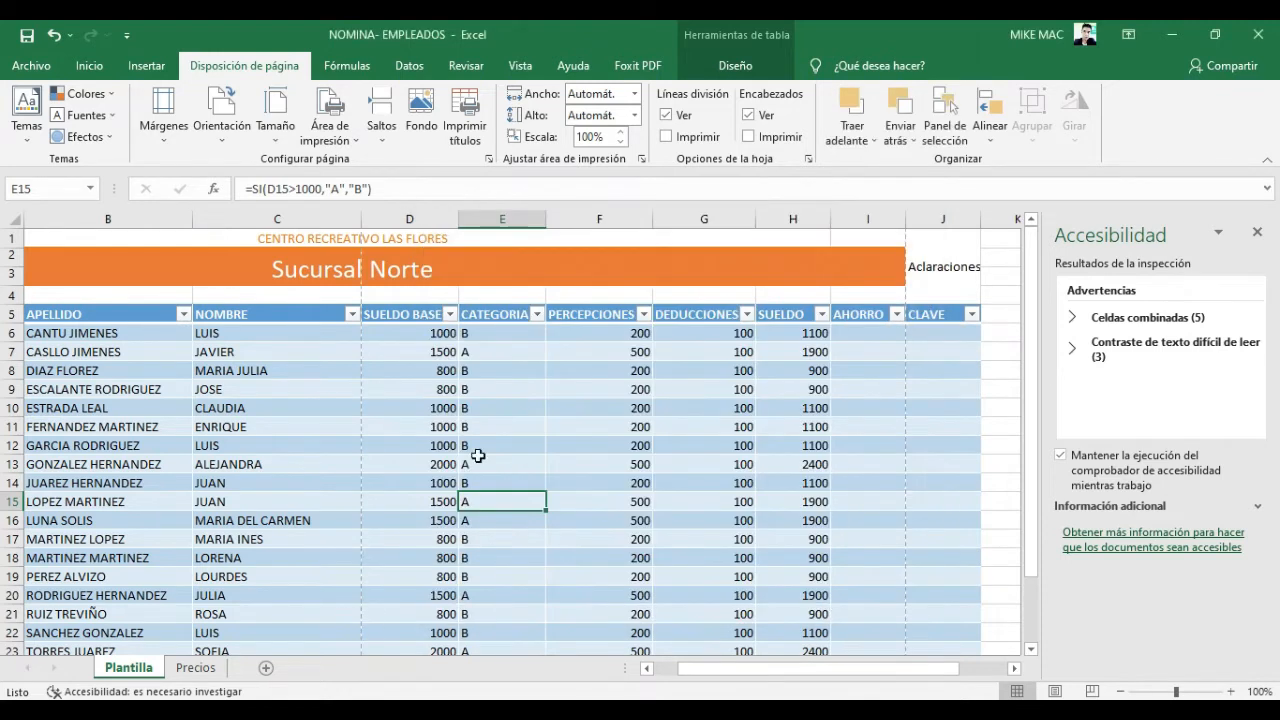
Read the CLAVE column task in the PDF and select cell J6 on the Plantilla sheet in Excel.
key(alt+Tab)
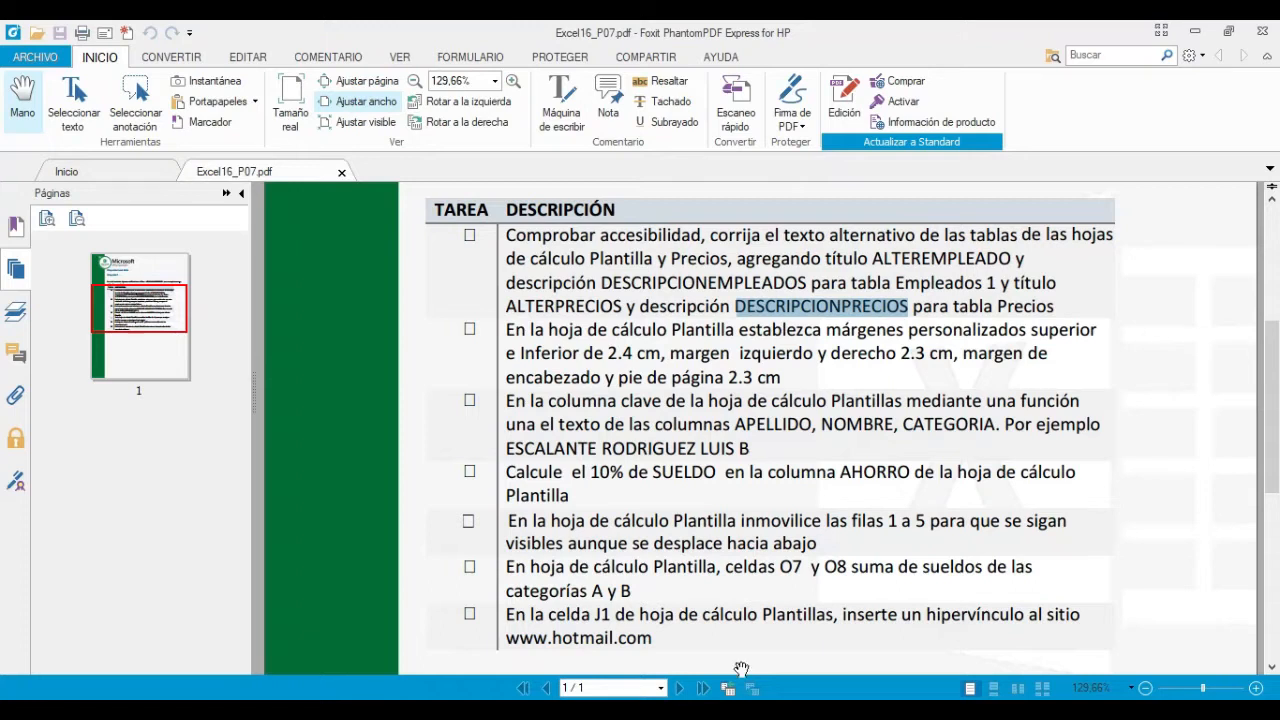
drag(528, 477, 465, 433)
scroll(471, 368, down, 1)
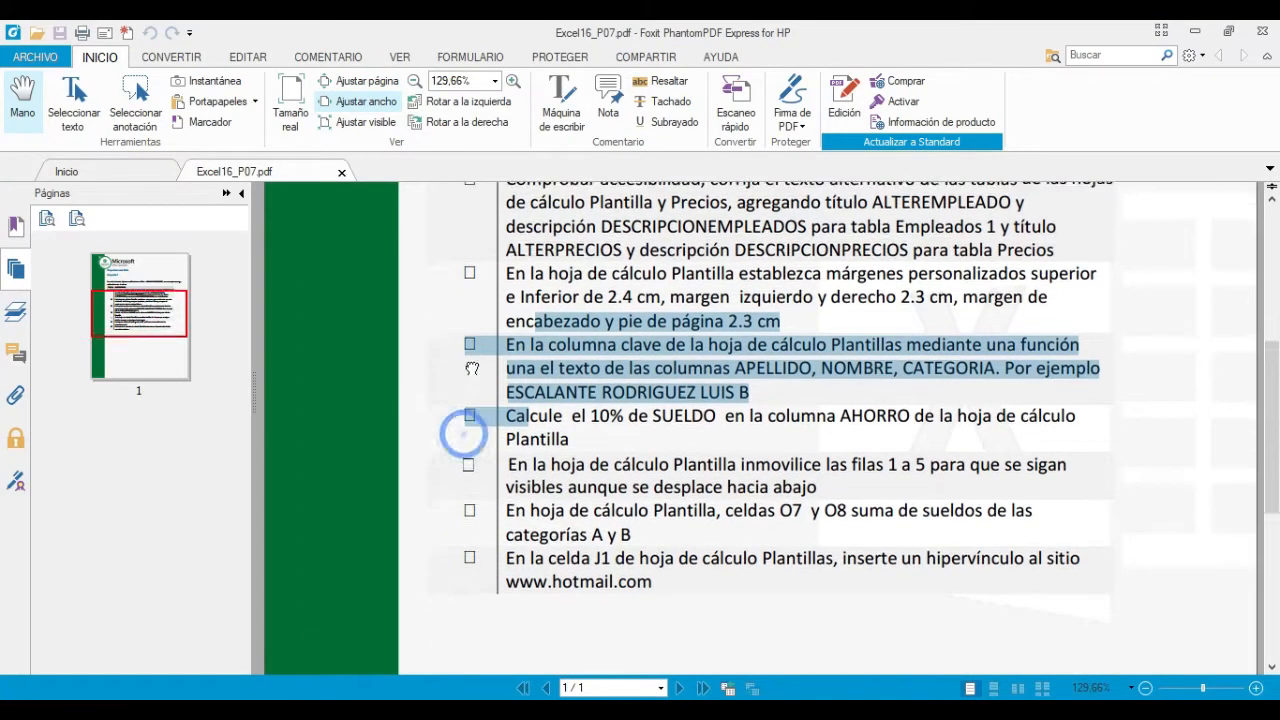
scroll(471, 368, down, 2)
click(690, 258)
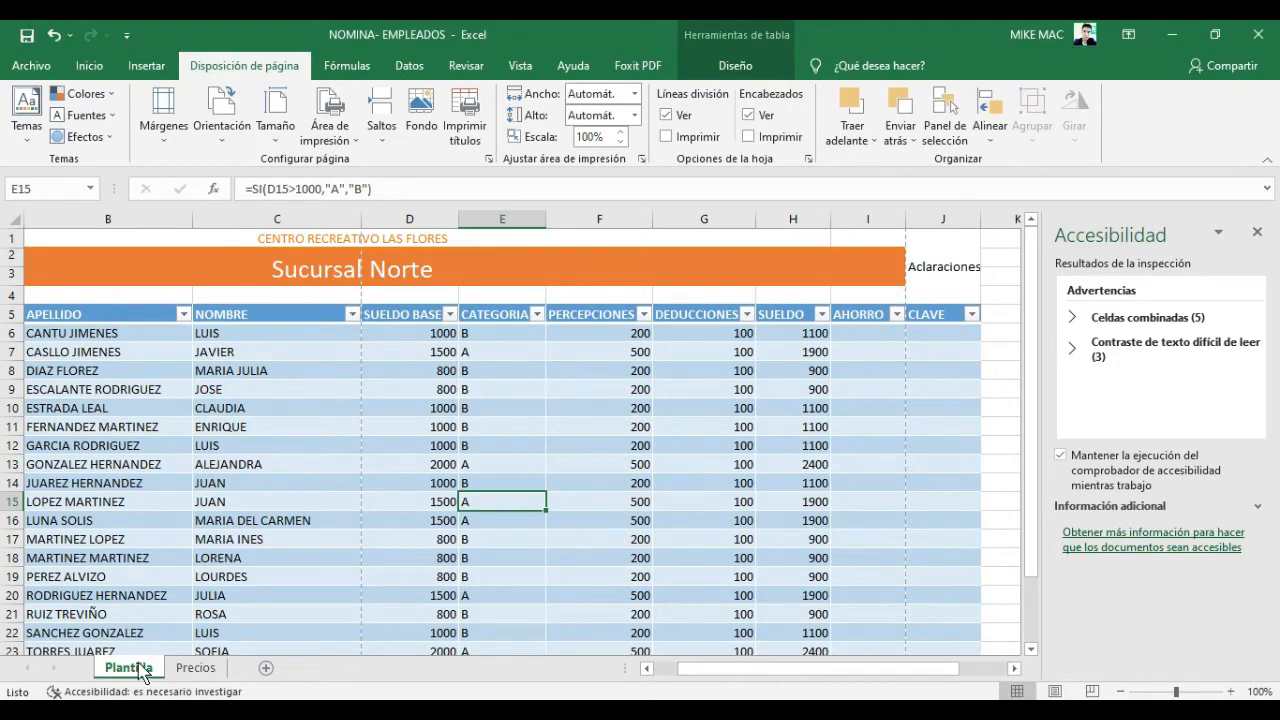
click(942, 330)
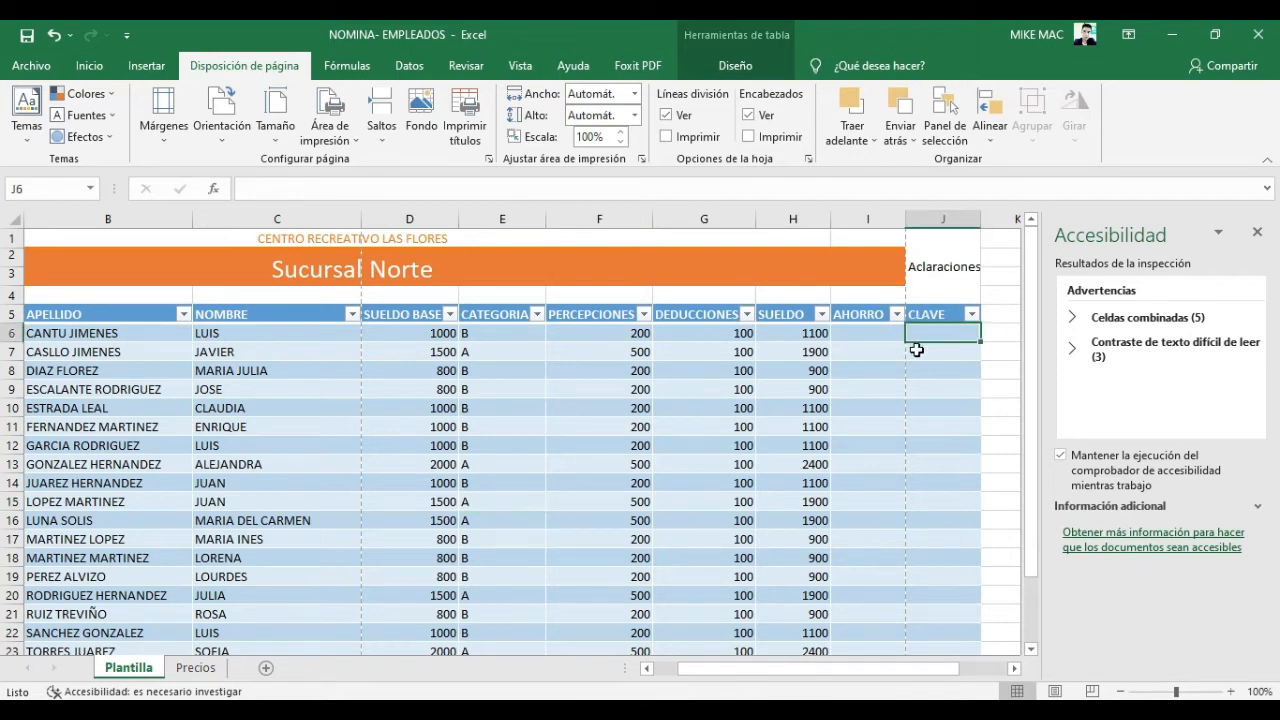
key(alt+Tab)
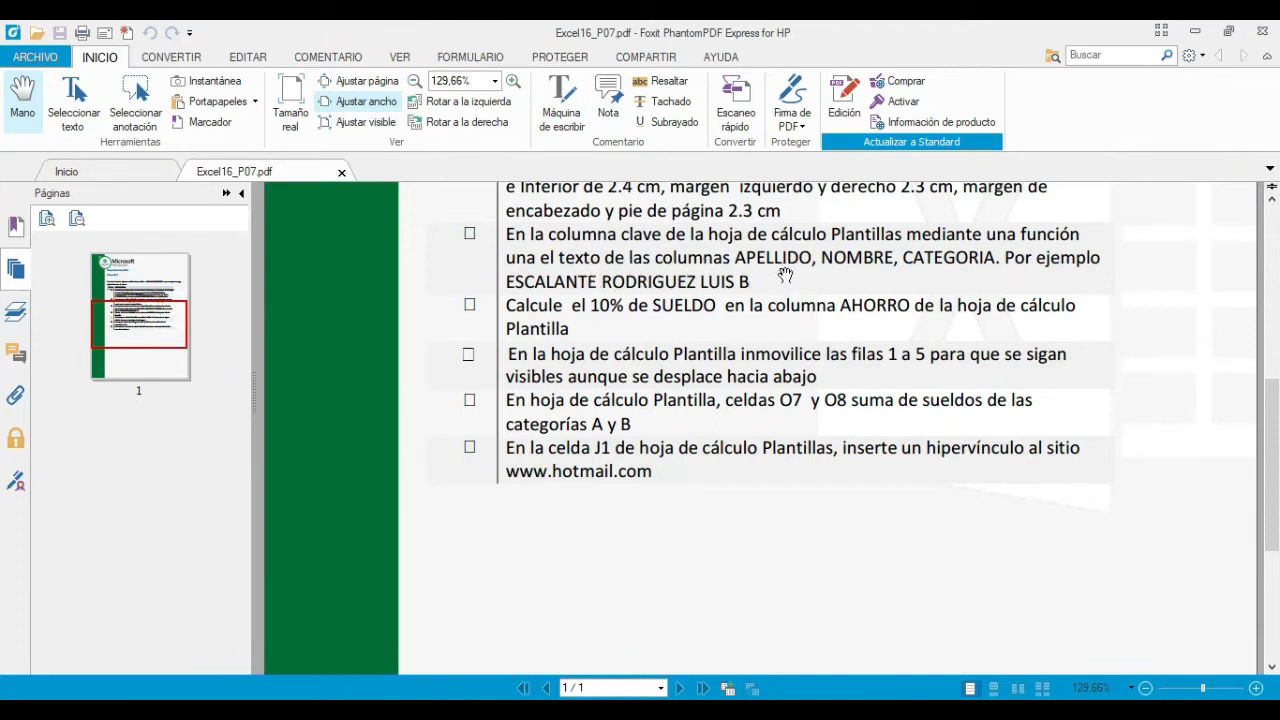
key(alt+Tab)
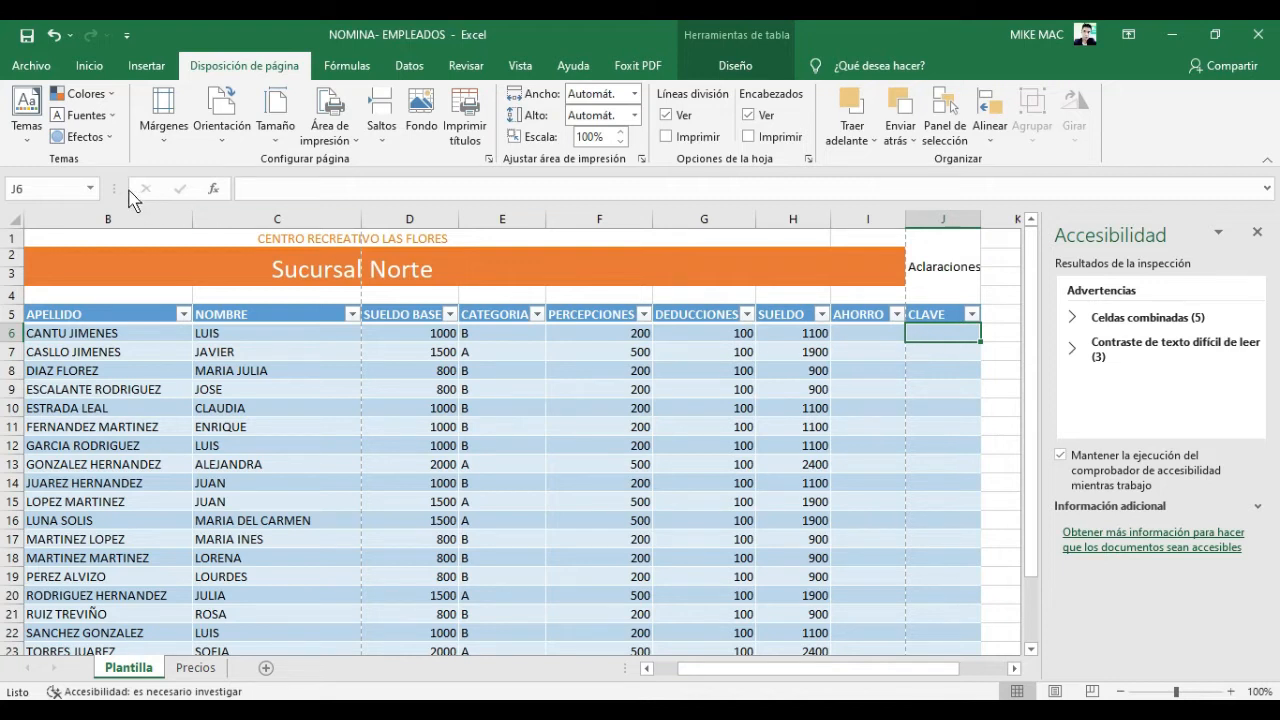
Search for the CONCATENAR function and start inserting it in cell J6 of the CLAVE column.
click(212, 189)
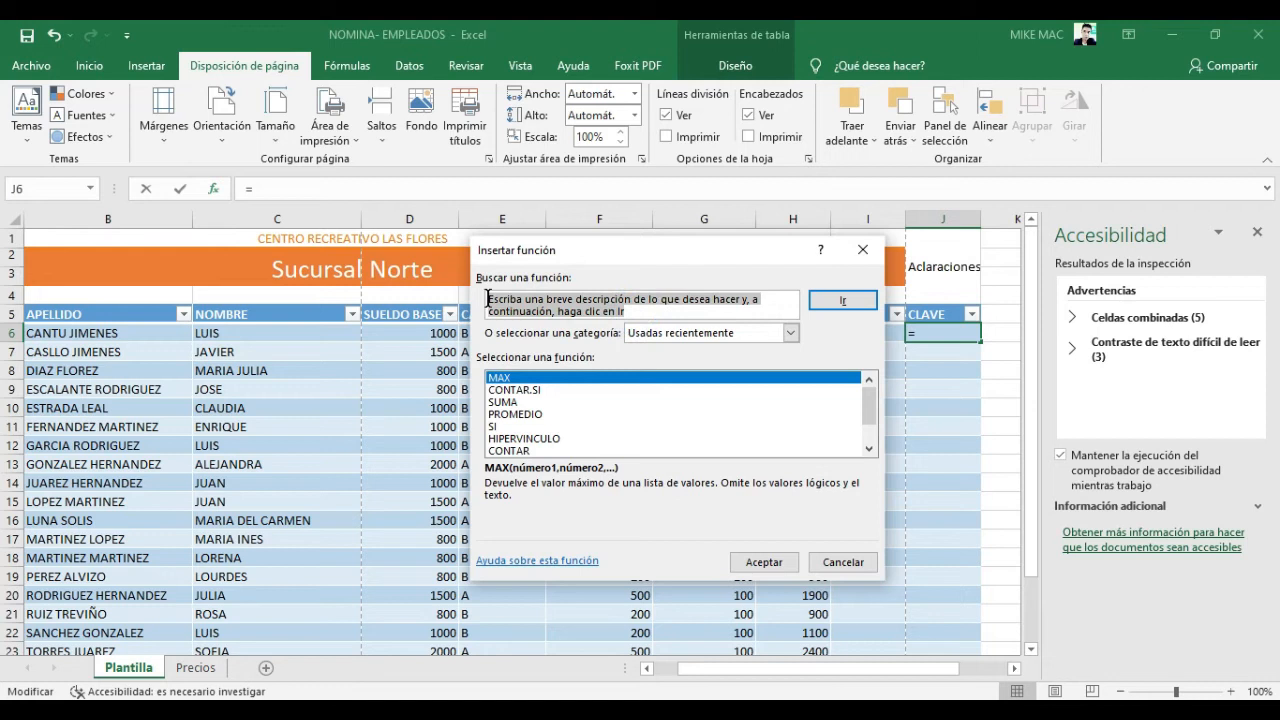
text(concatenar)
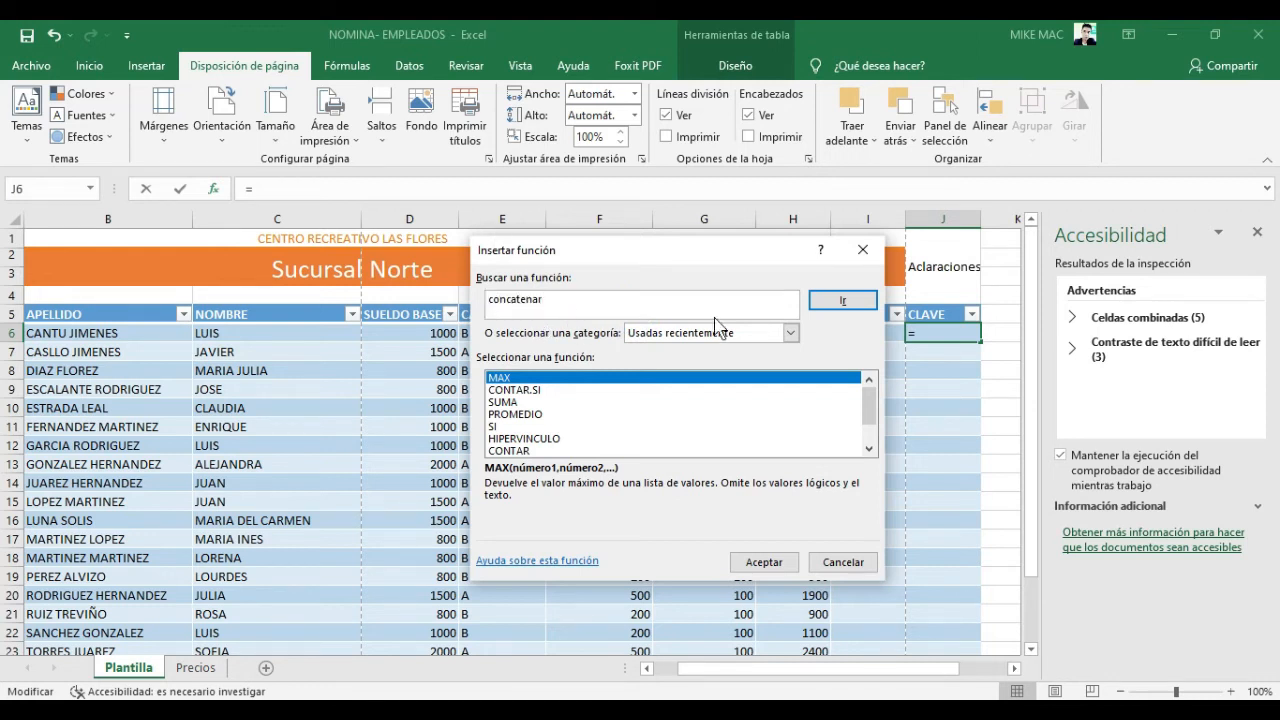
click(843, 300)
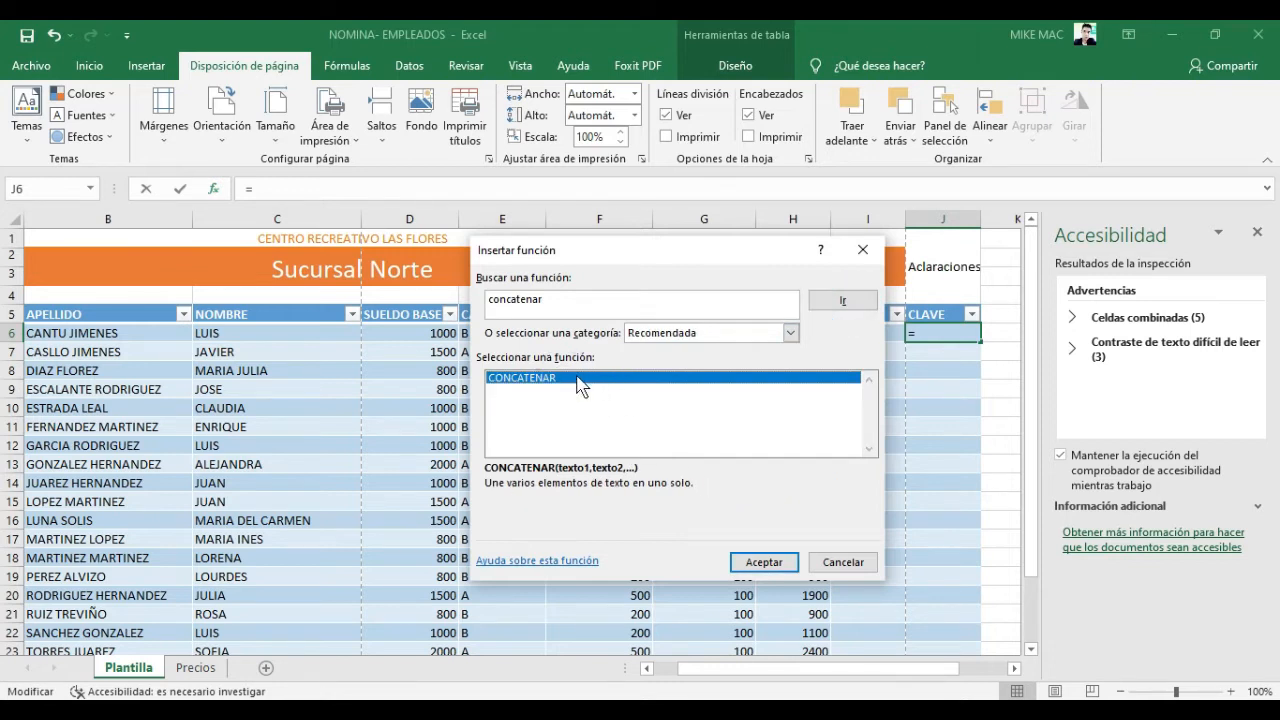
click(764, 562)
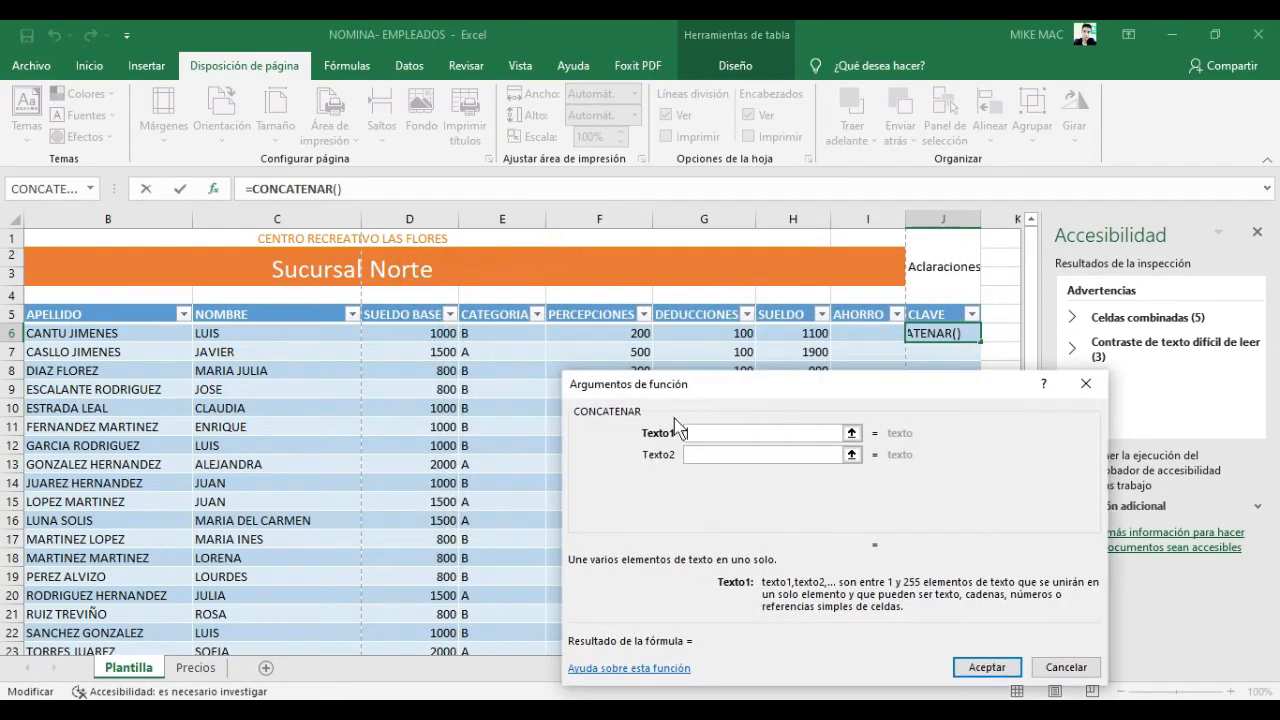
drag(706, 382, 710, 358)
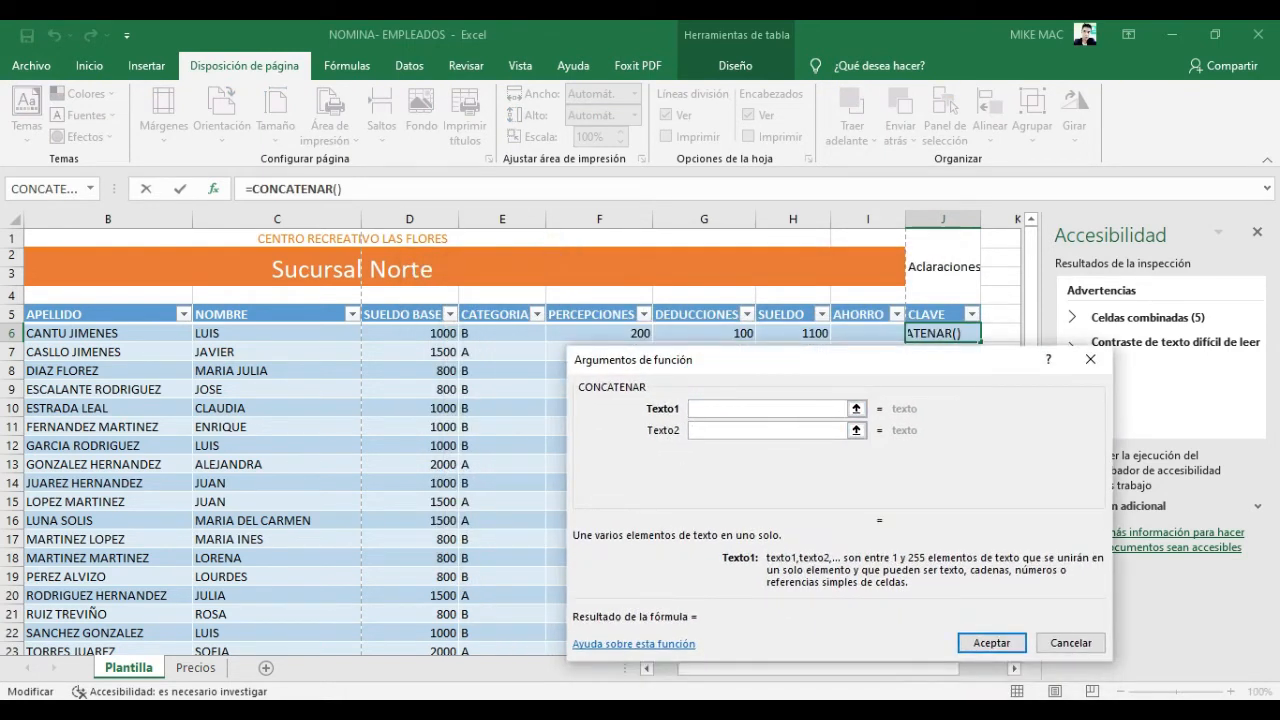
click(752, 710)
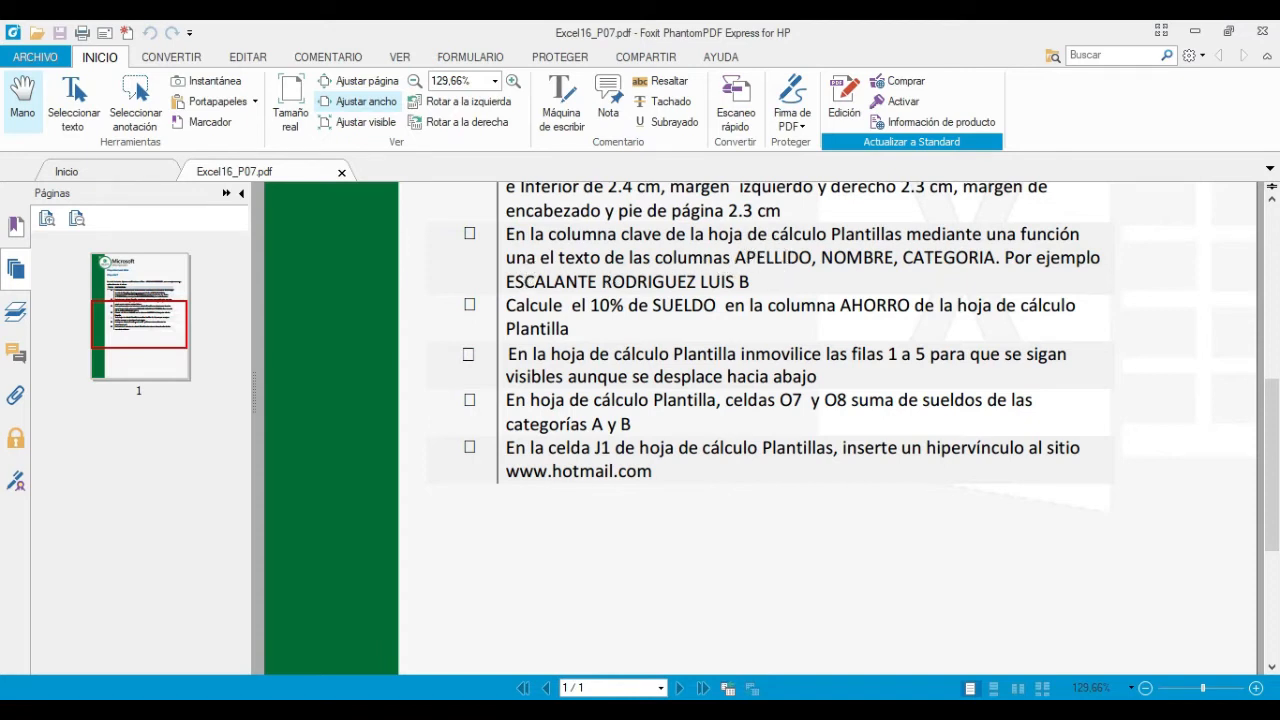
key(alt+Tab)
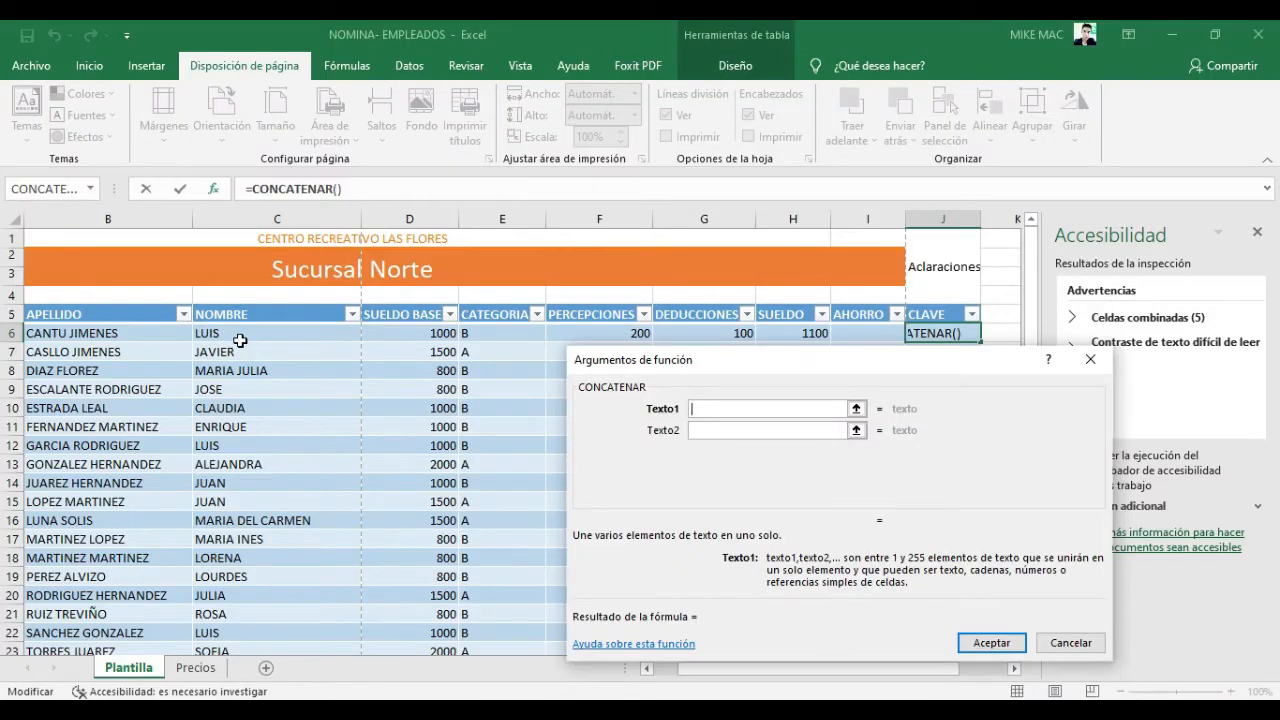
click(62, 331)
click(692, 431)
text(" ")
click(709, 452)
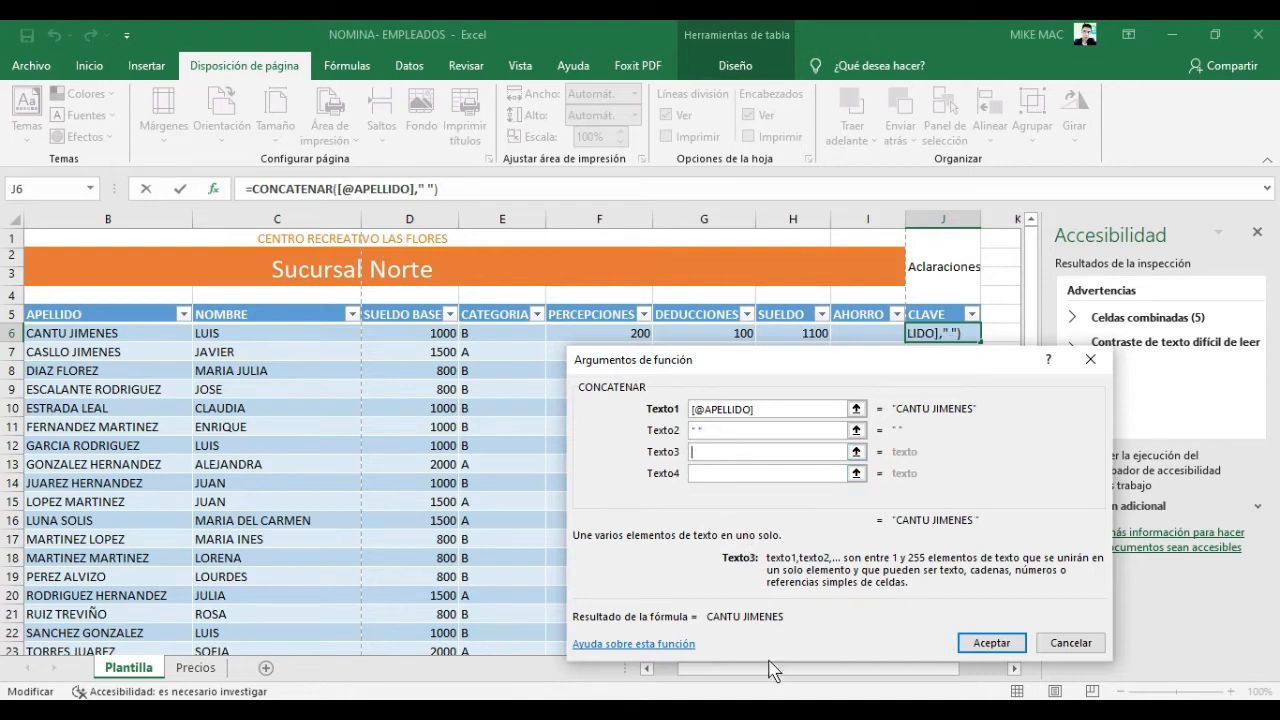
click(775, 714)
click(239, 335)
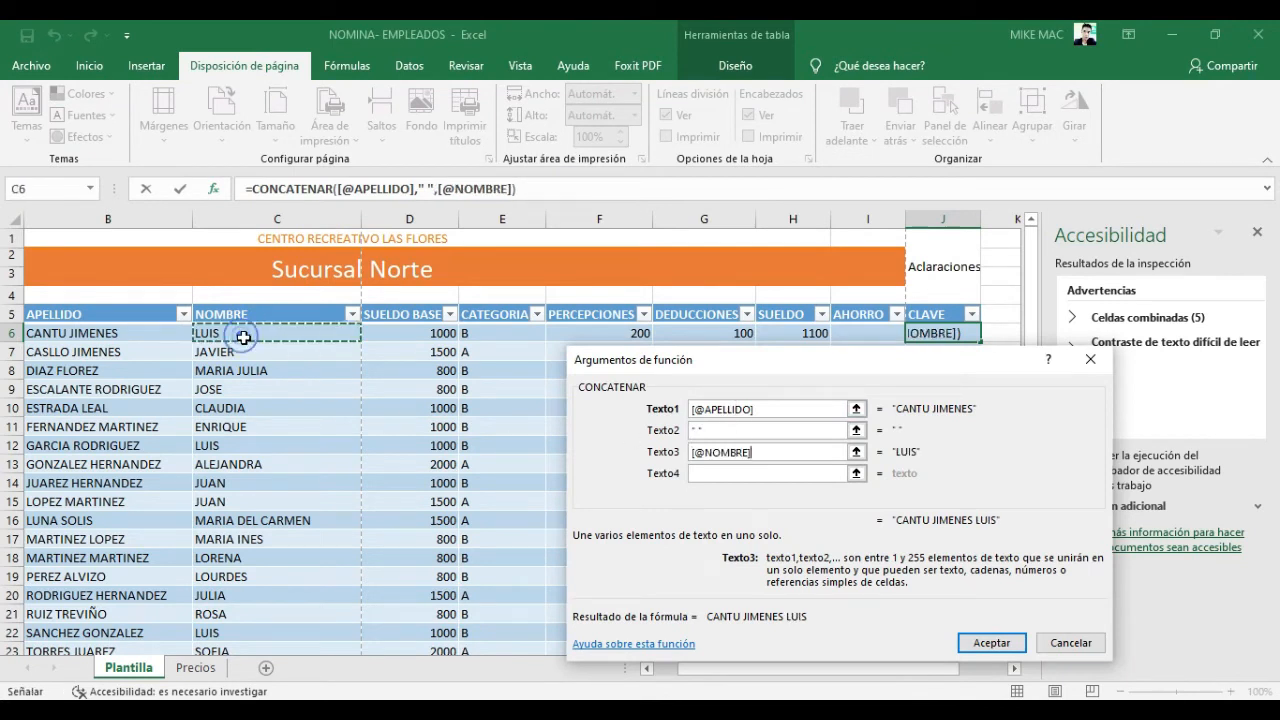
click(733, 474)
text(" ")
click(735, 495)
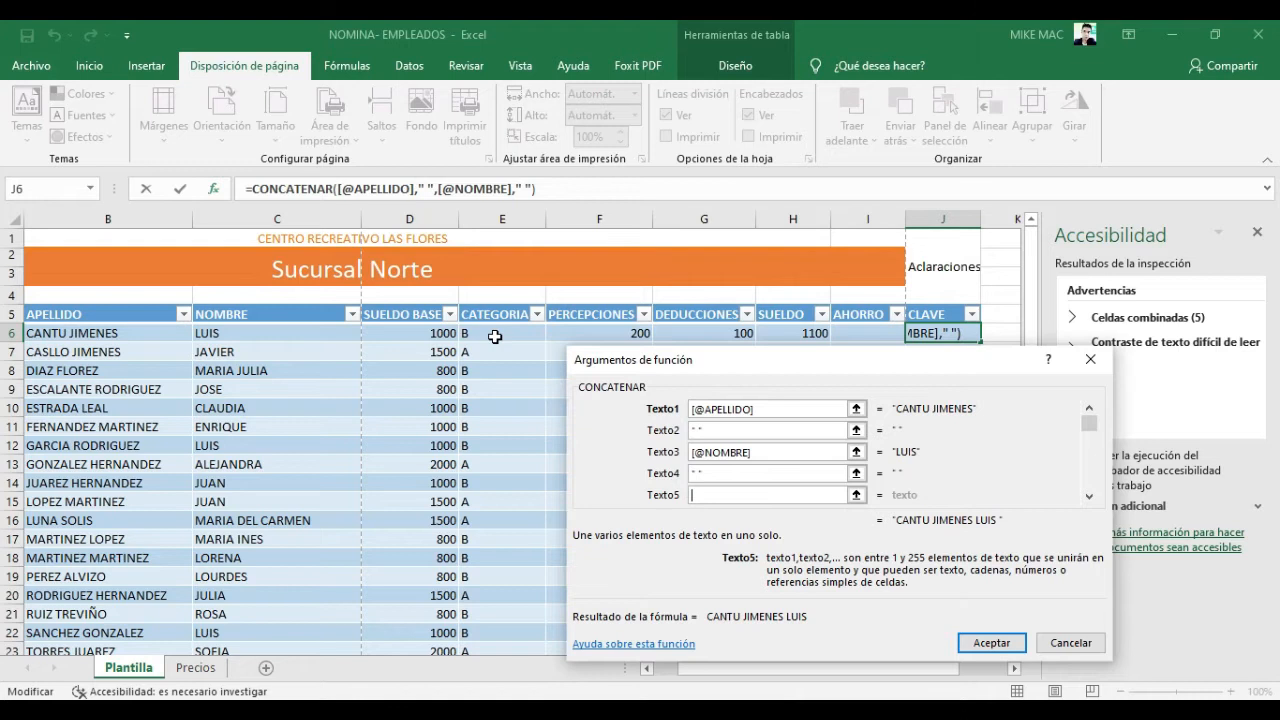
click(495, 337)
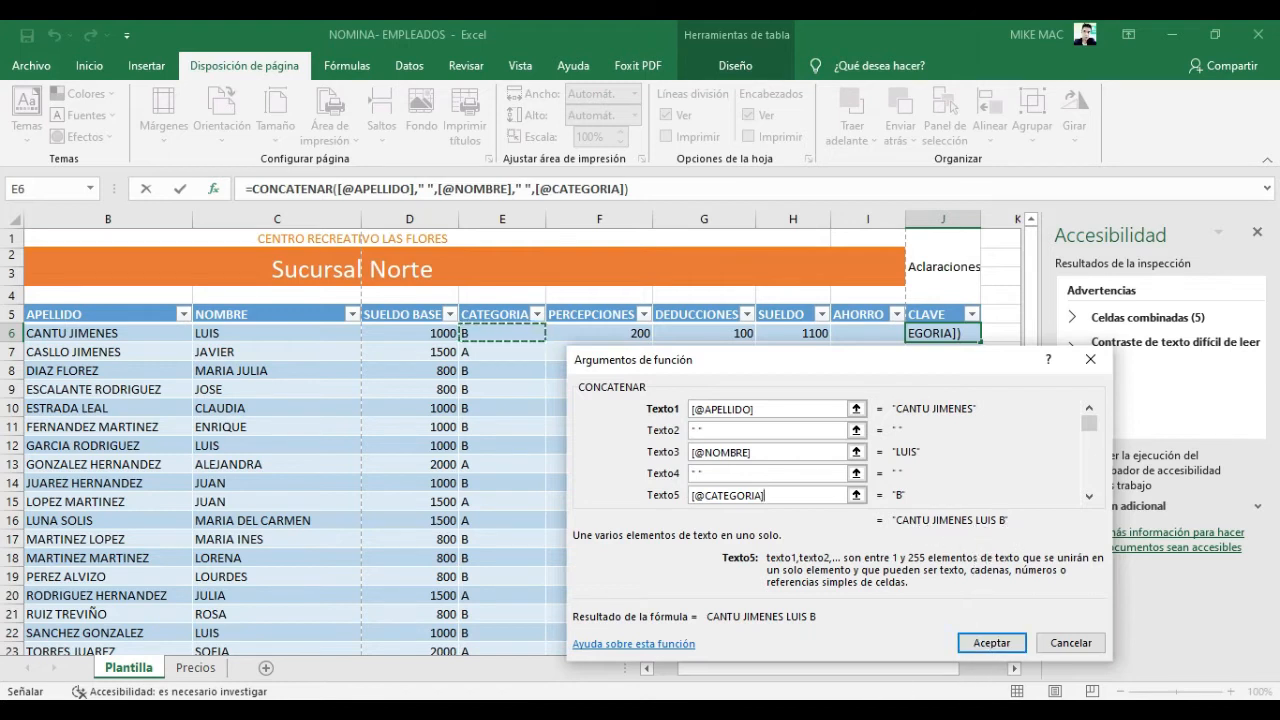
key(alt+Tab)
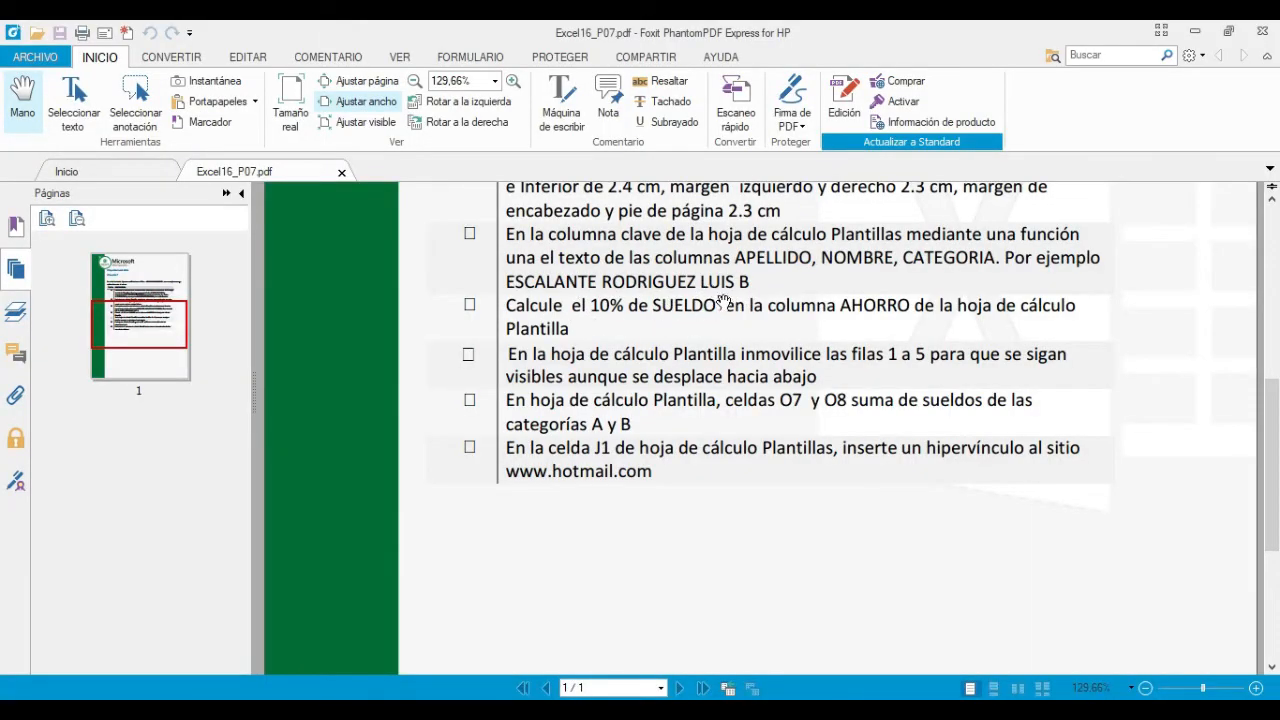
key(alt+Tab)
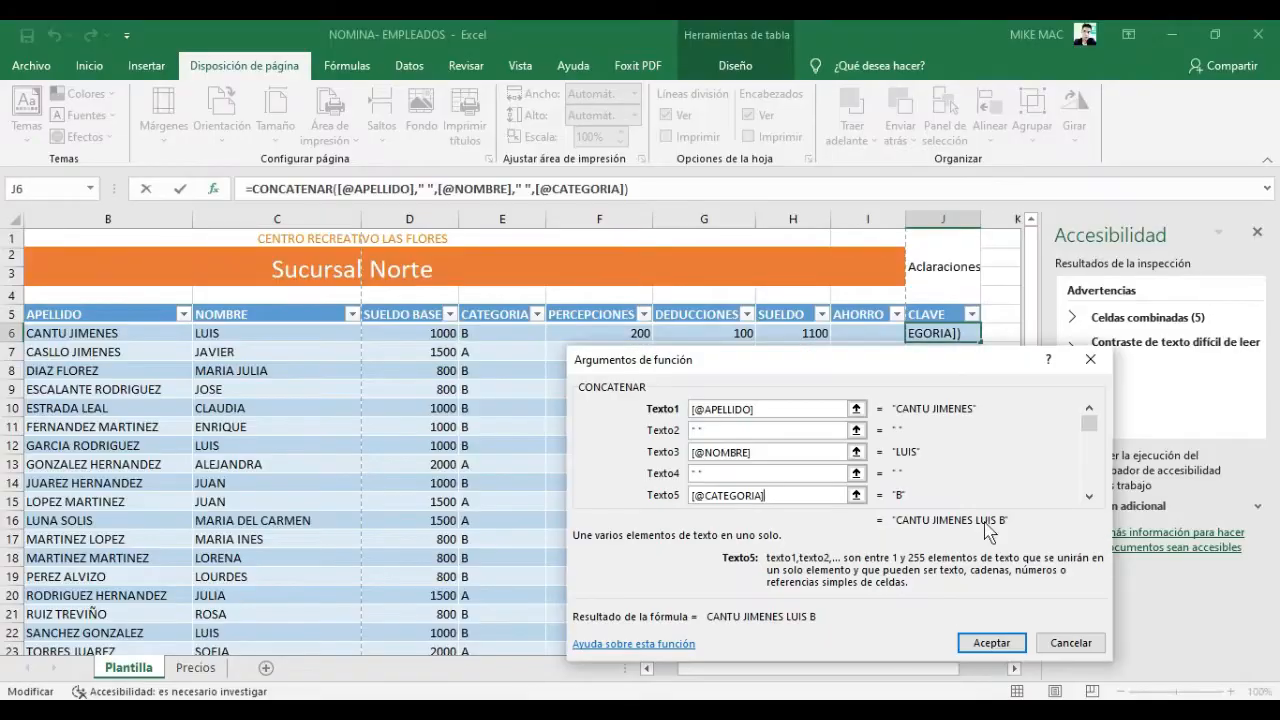
click(980, 640)
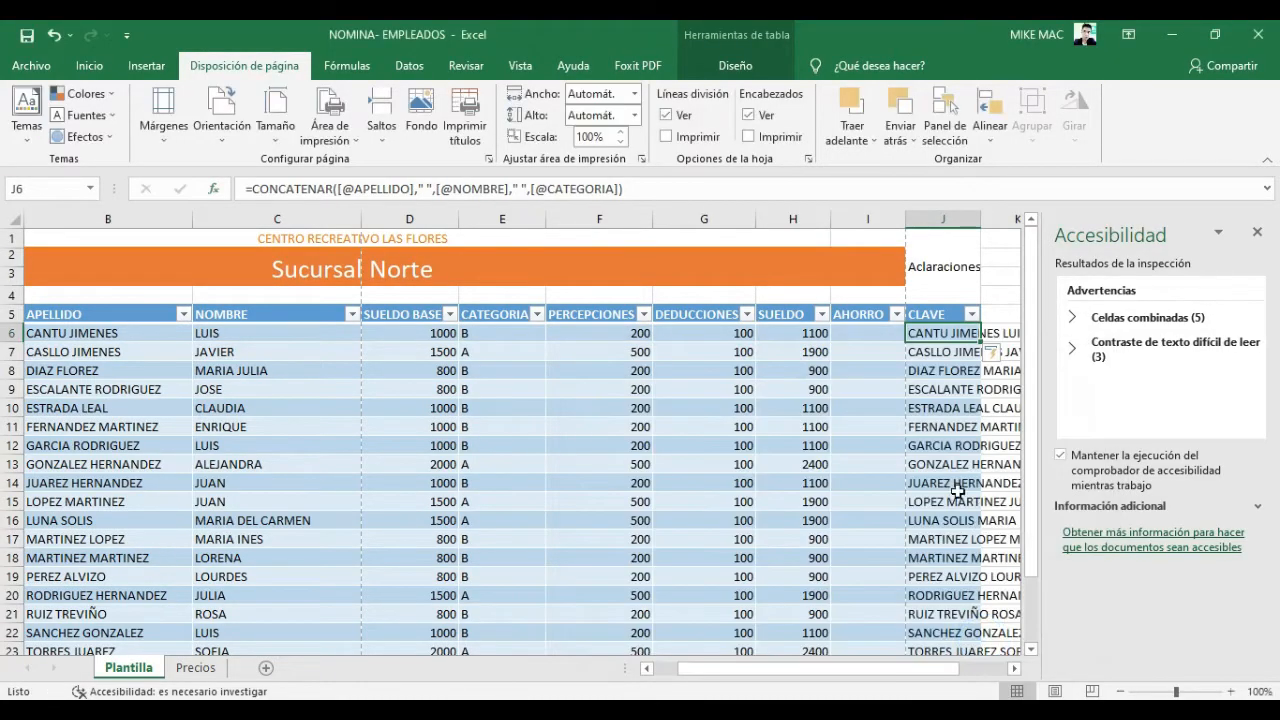
Review the joined text down the CLAVE column, read the AHORRO task in the PDF, and return to Excel.
click(651, 432)
drag(790, 668, 837, 668)
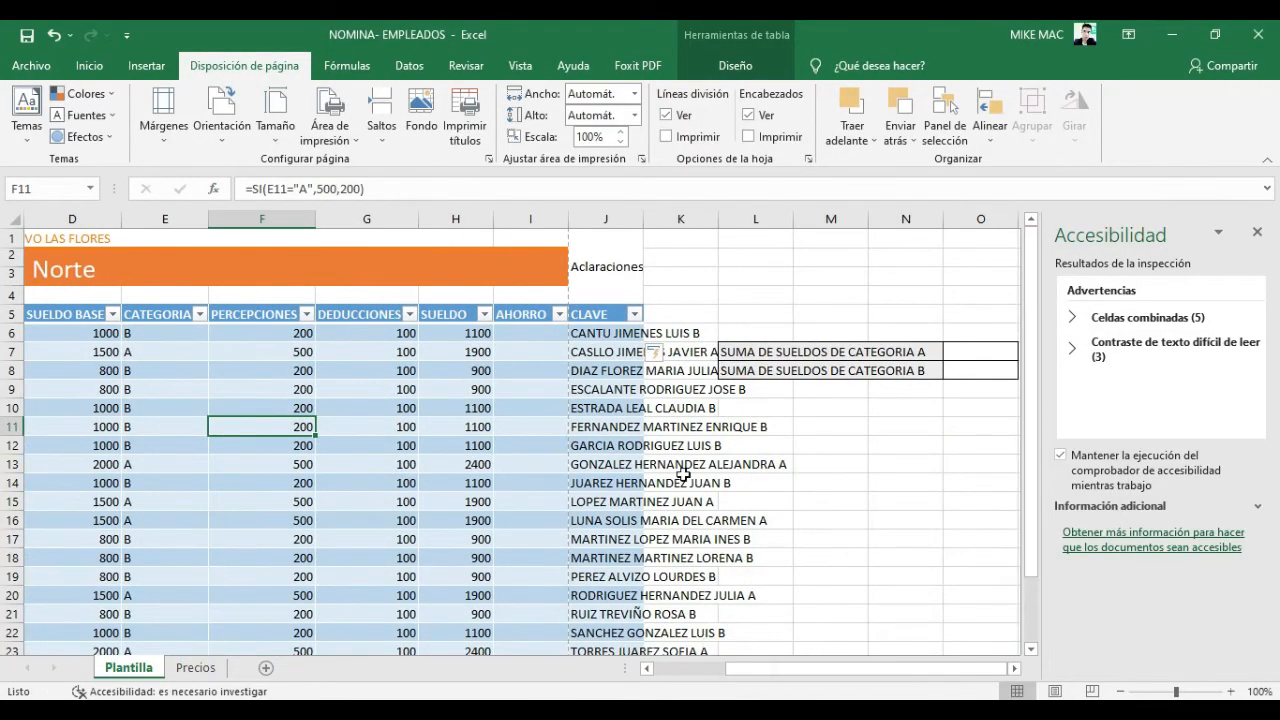
click(597, 472)
click(396, 500)
drag(758, 668, 820, 670)
key(alt+Tab)
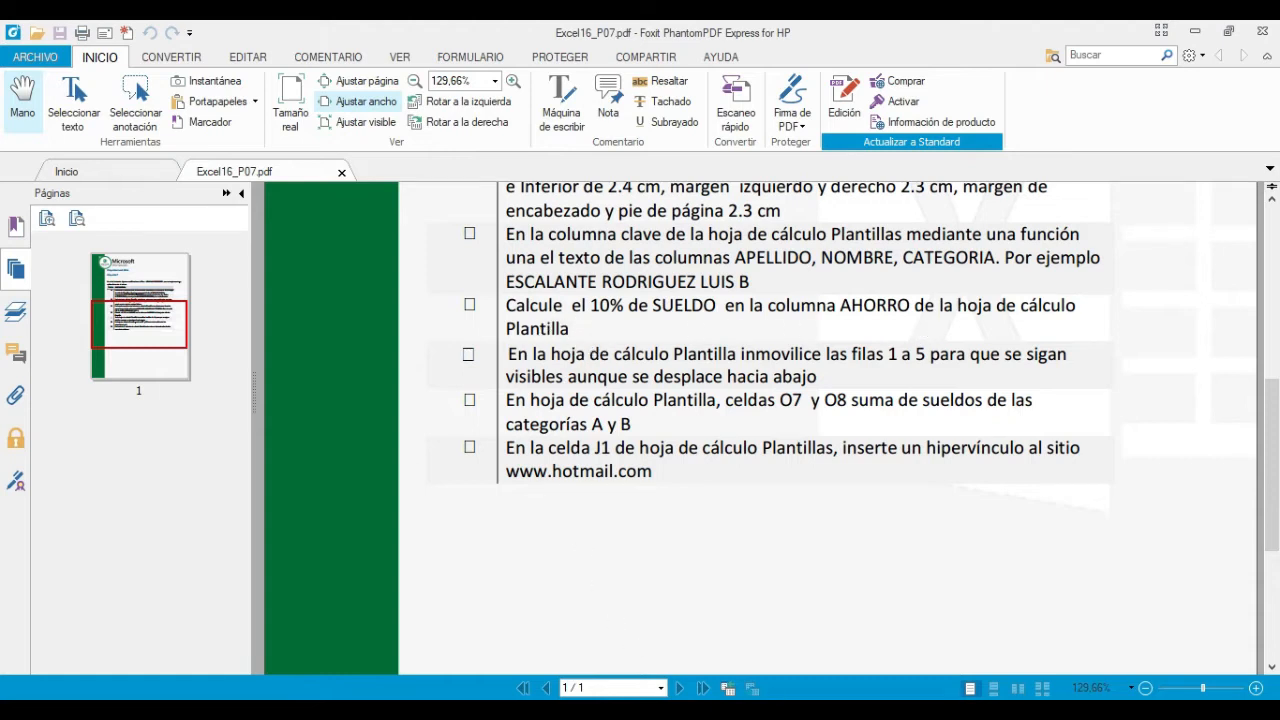
key(alt+Tab)
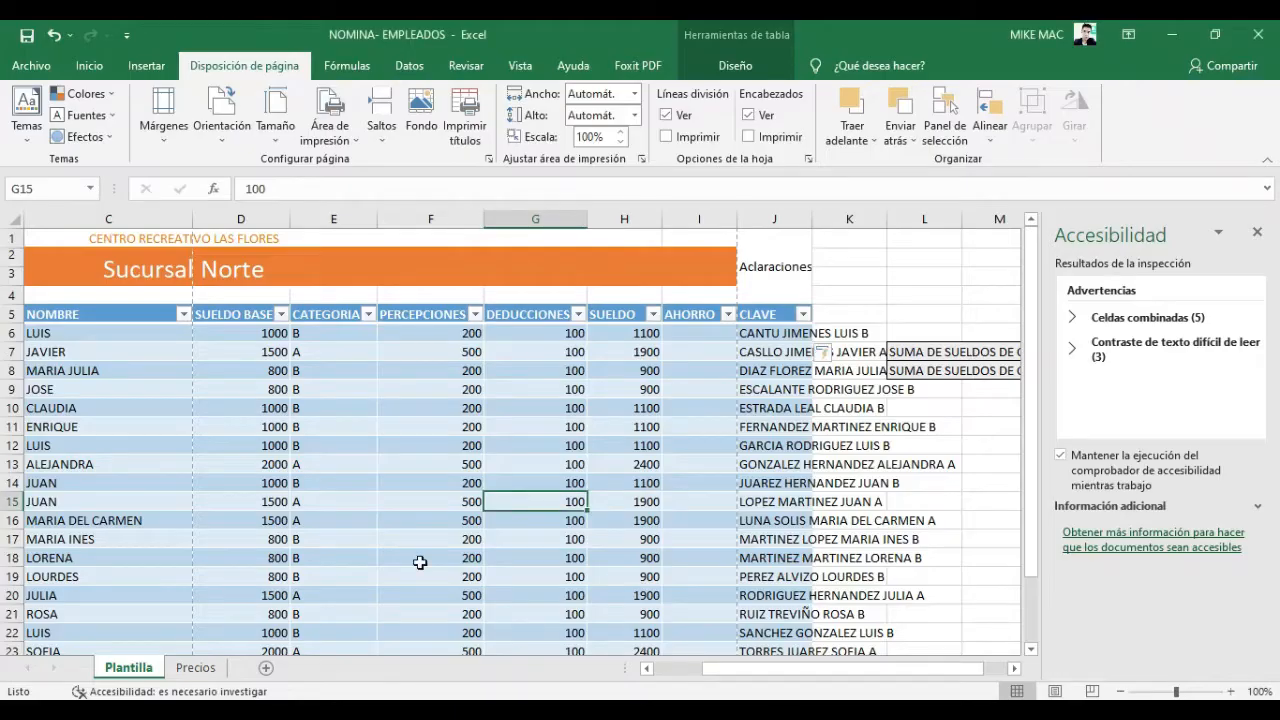
click(664, 336)
drag(759, 668, 905, 672)
drag(730, 668, 704, 668)
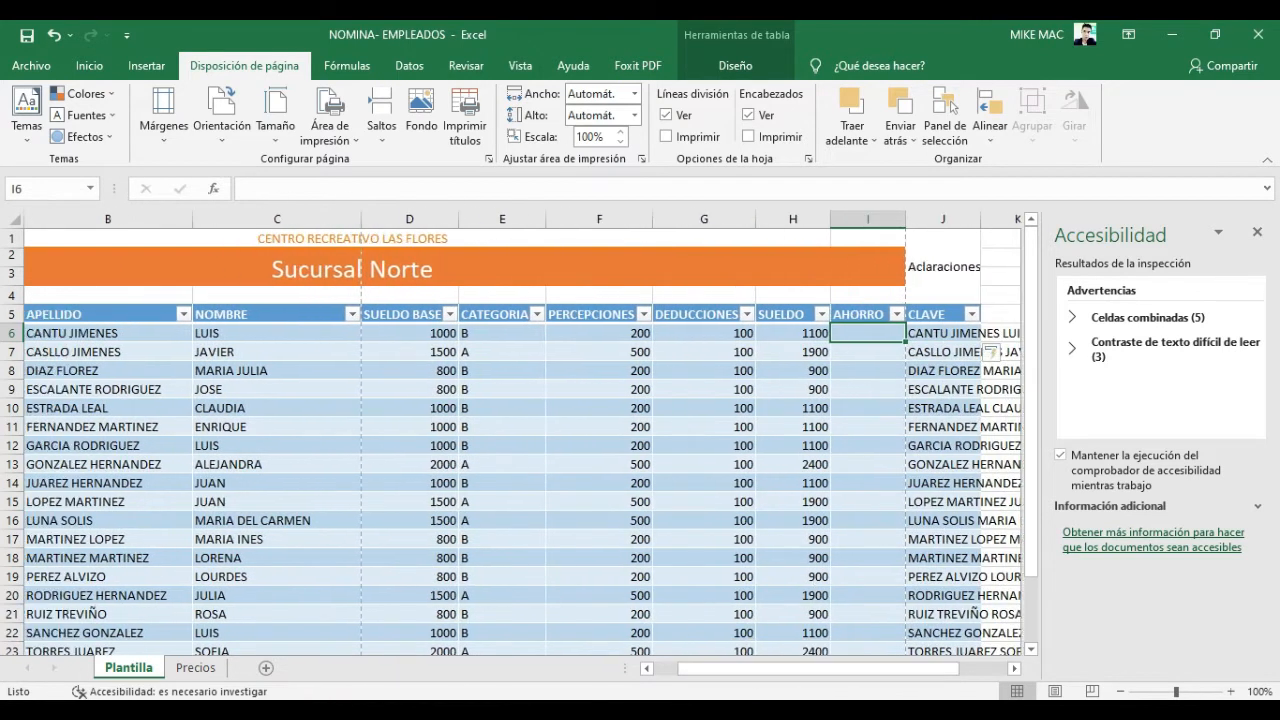
key(alt+Tab)
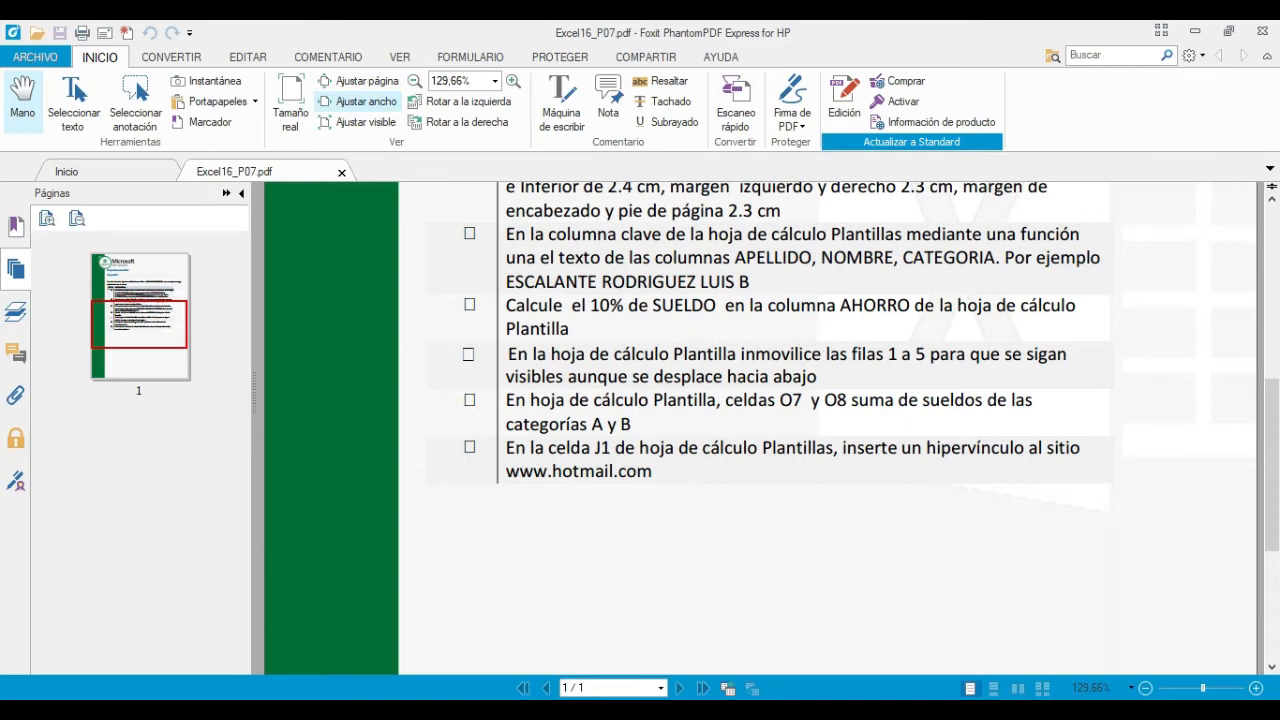
key(alt+Tab)
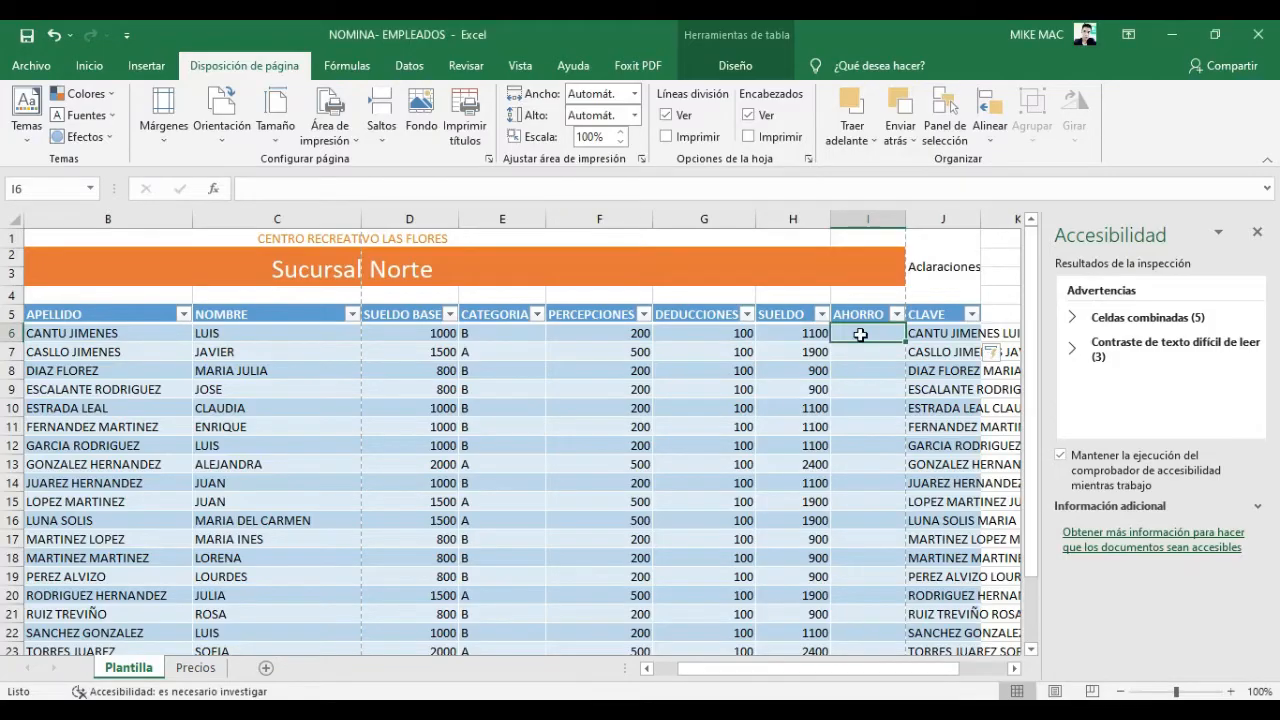
click(780, 335)
click(860, 334)
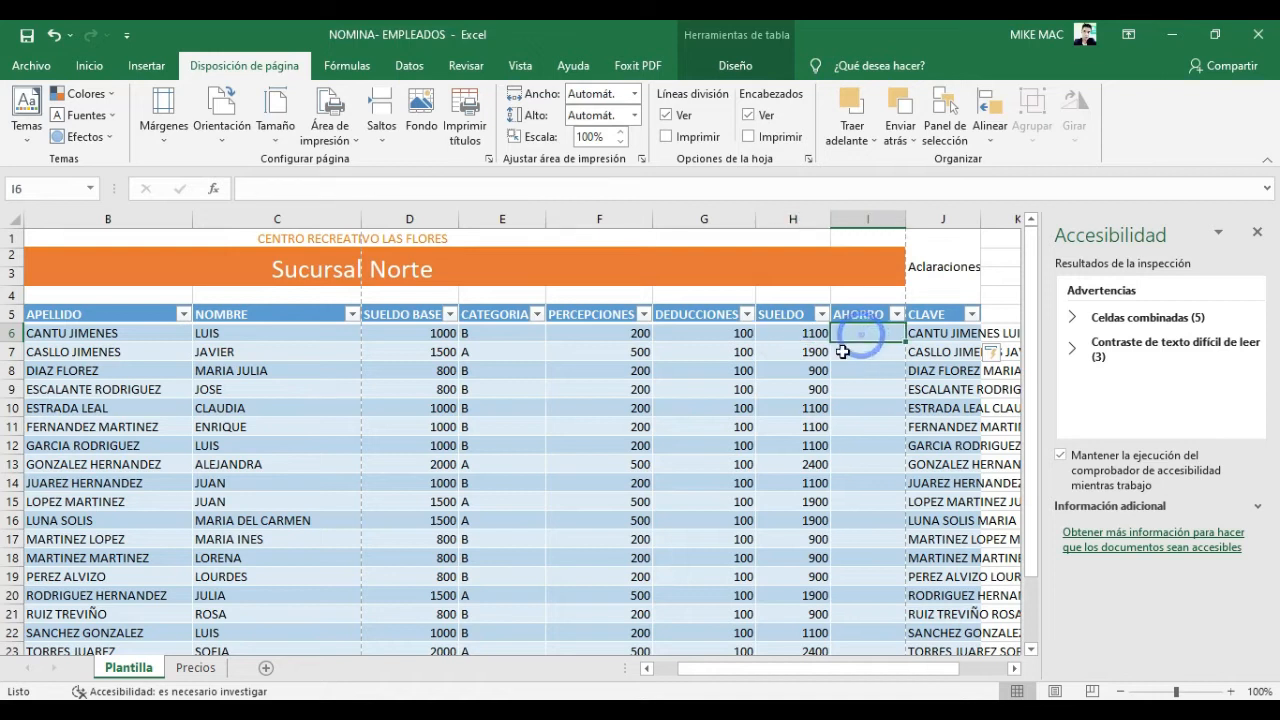
text(=)
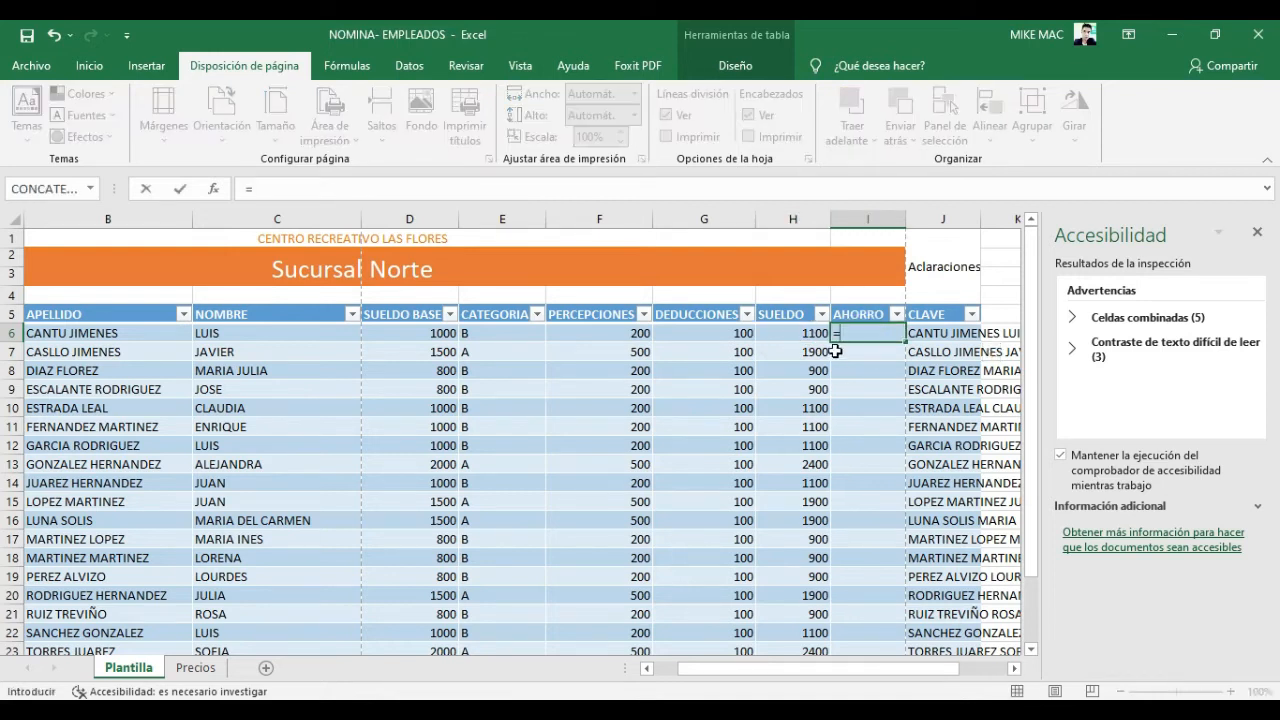
click(782, 333)
text(*)
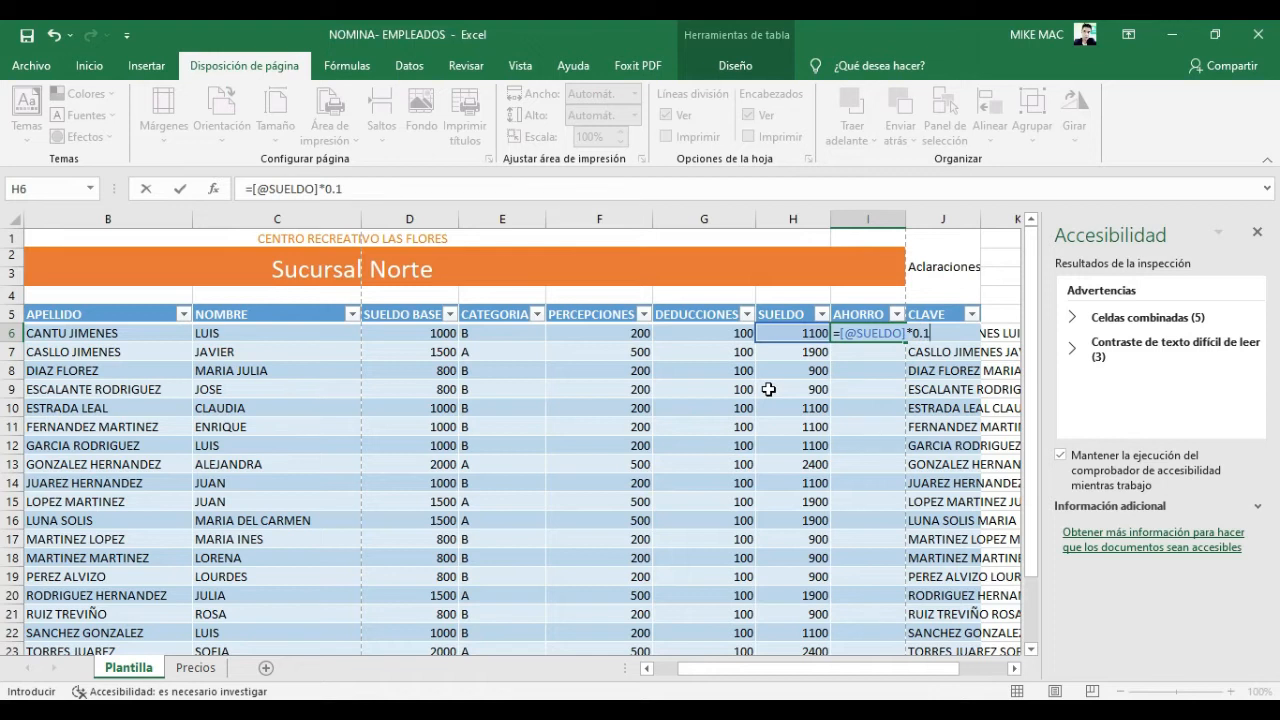
text(0.1)
key(Return)
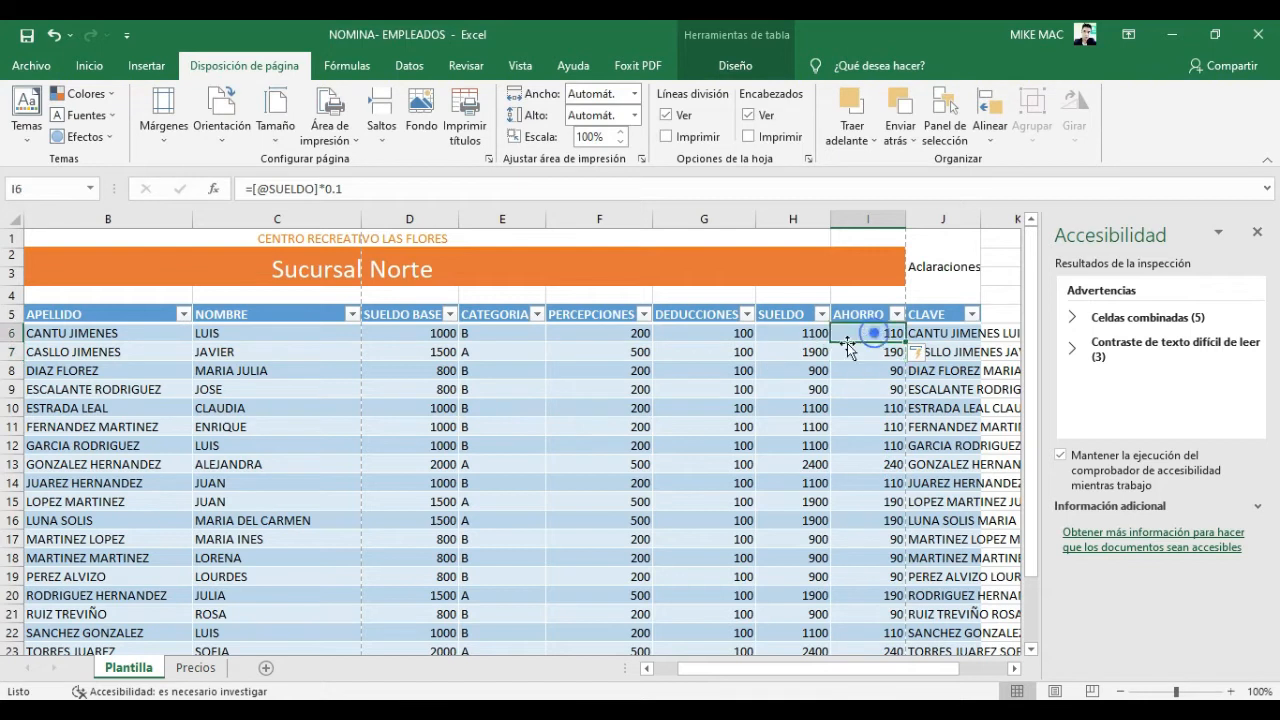
Check the AHORRO results against SUELDO, read the row-freezing task in the PDF, and return to the Plantilla sheet in Excel.
click(812, 334)
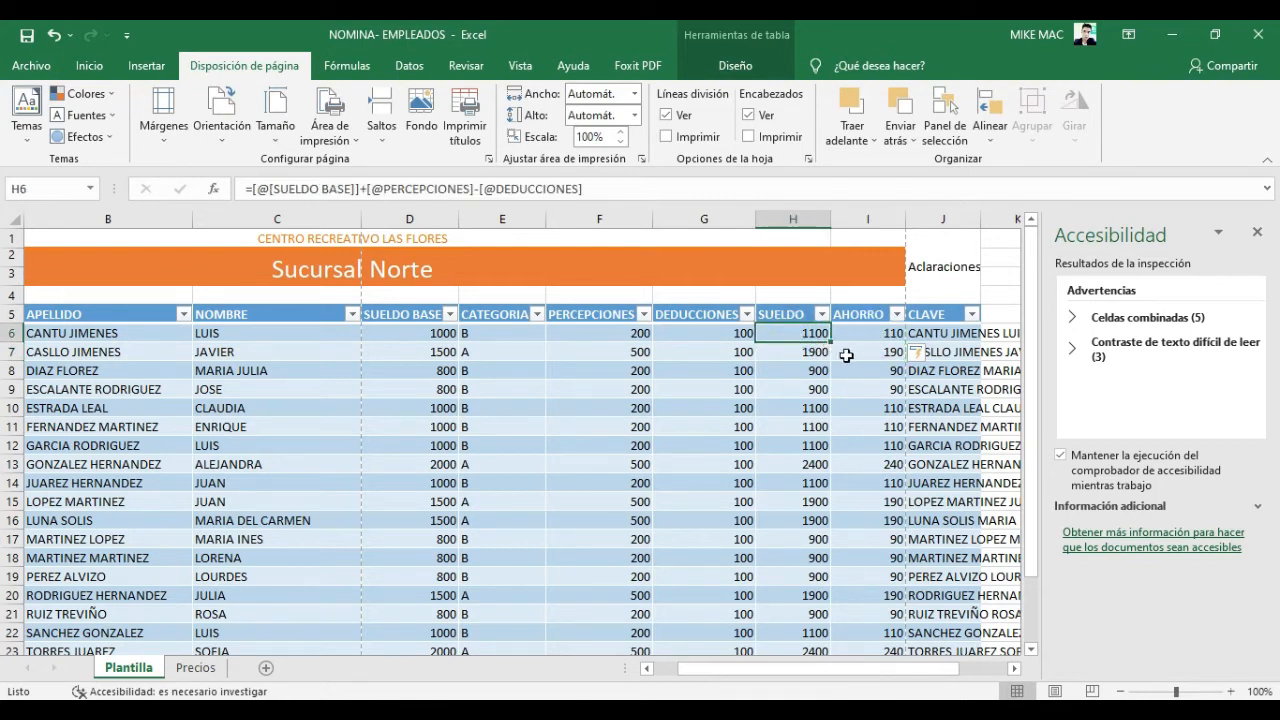
click(884, 372)
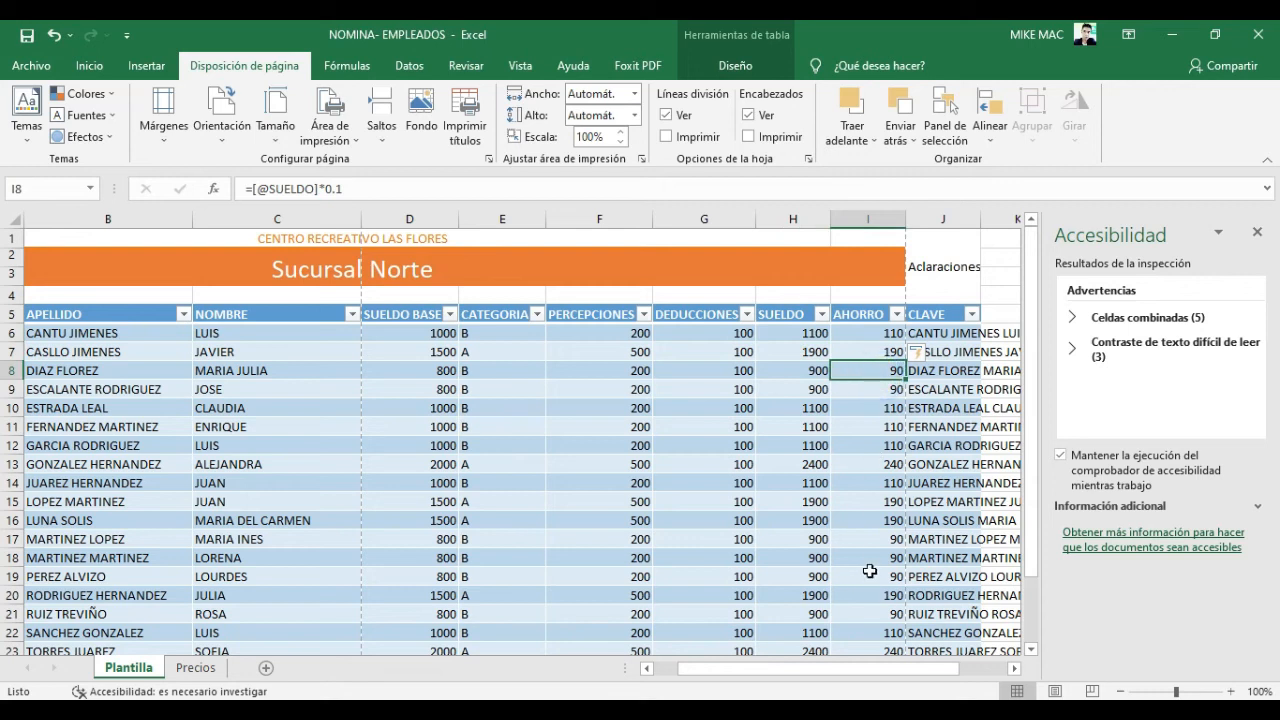
click(857, 338)
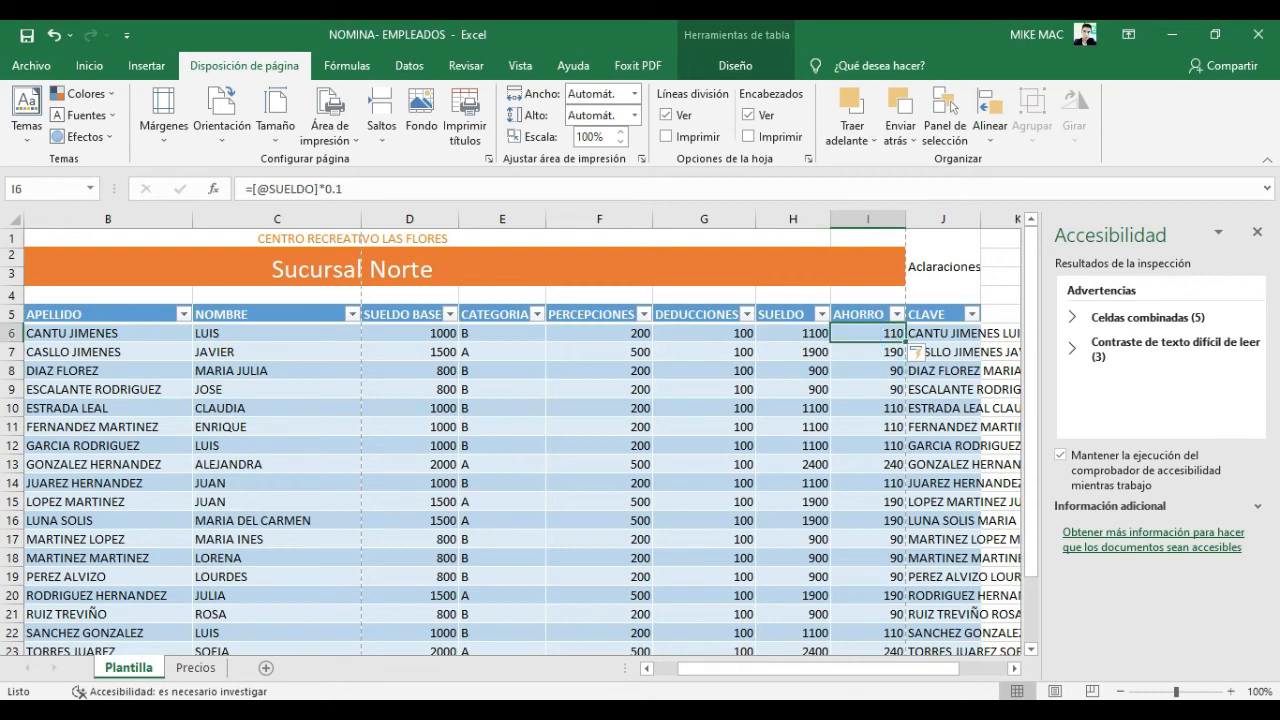
key(alt+Tab)
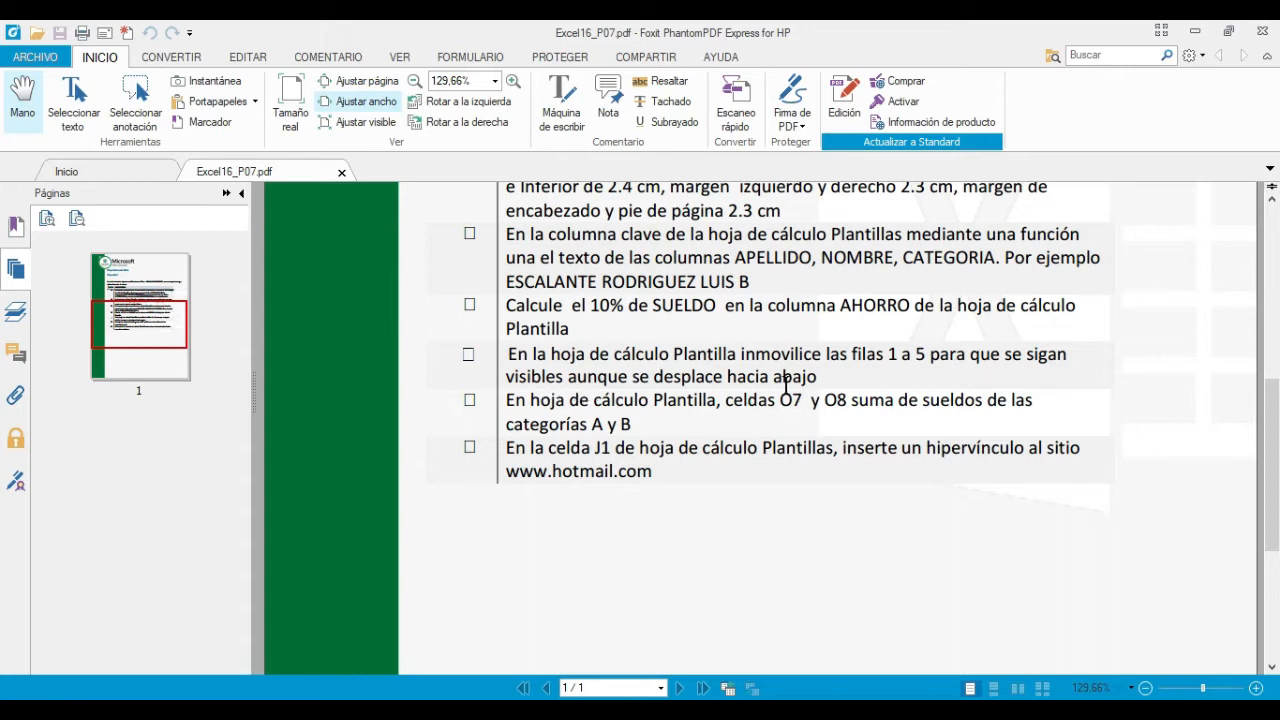
key(alt+Tab)
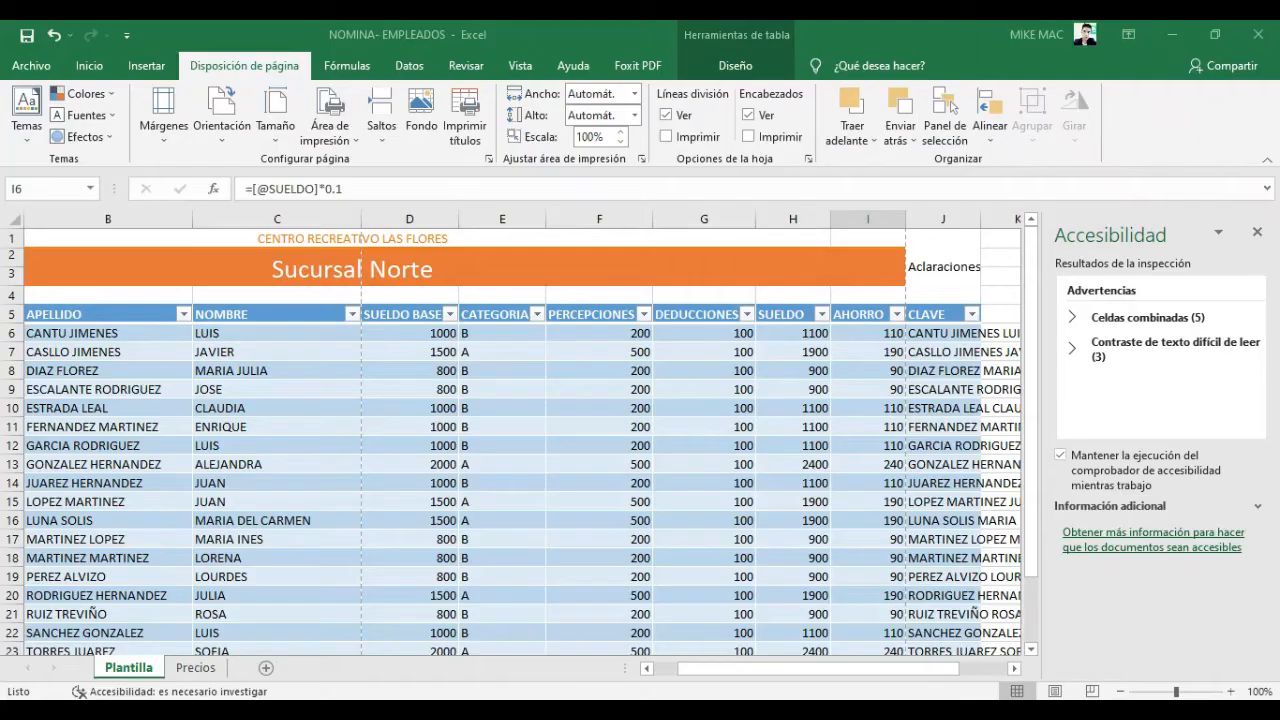
click(140, 666)
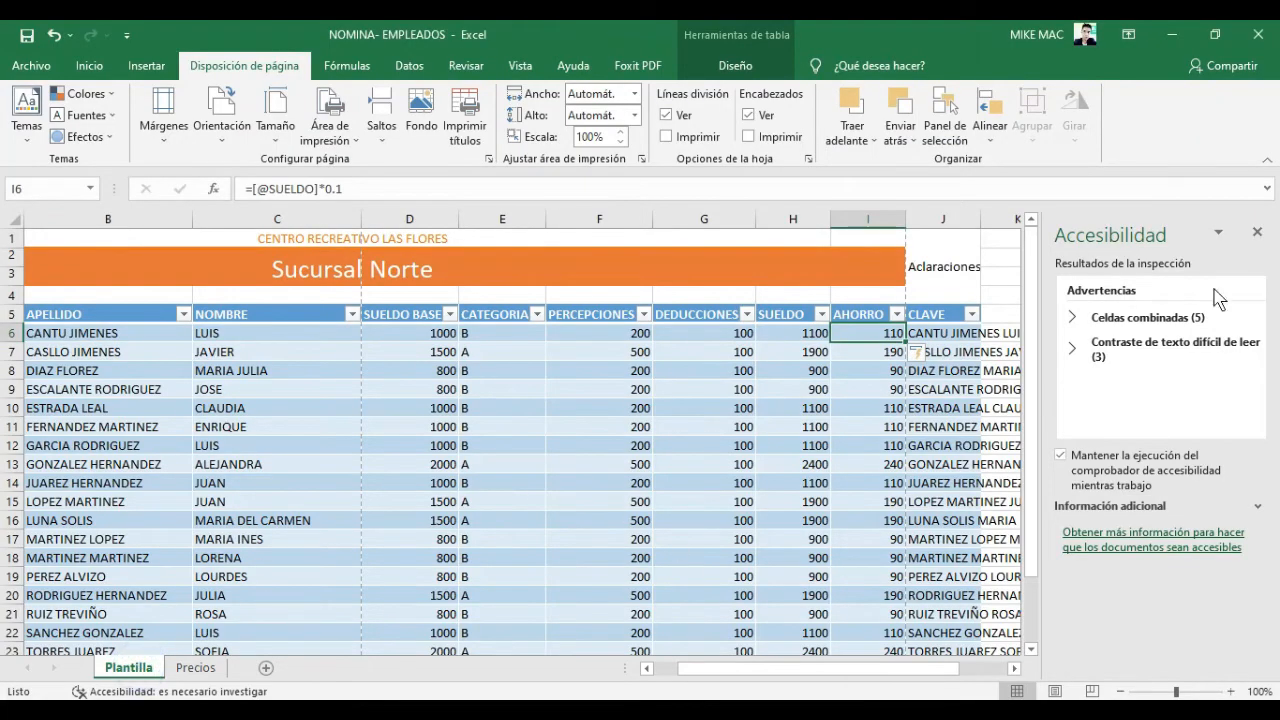
Close the accessibility inspection results and bring the table's Numero de empleado column into view.
click(1257, 232)
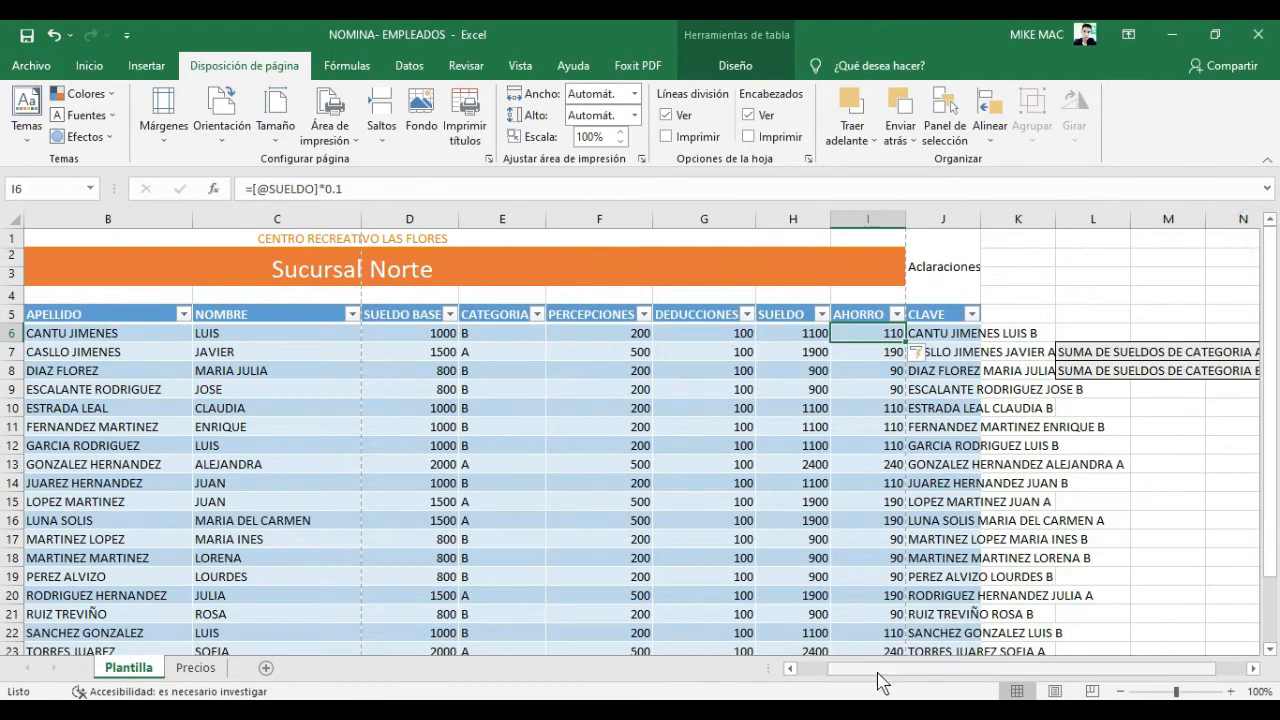
drag(877, 668, 845, 668)
click(286, 484)
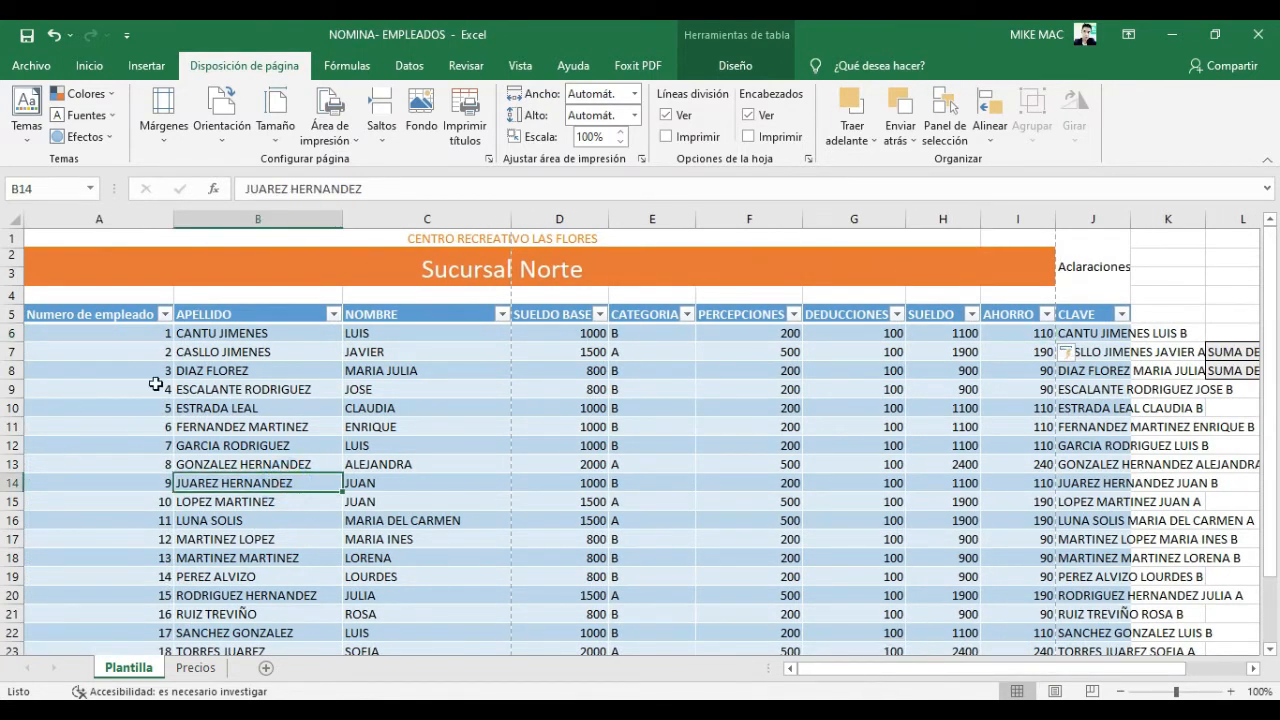
Highlight rows 1 to 5 of the Plantilla sheet and examine which rows the freezing task covers.
drag(14, 238, 18, 316)
scroll(286, 391, down, 2)
scroll(280, 391, up, 2)
scroll(283, 397, down, 2)
scroll(283, 397, up, 2)
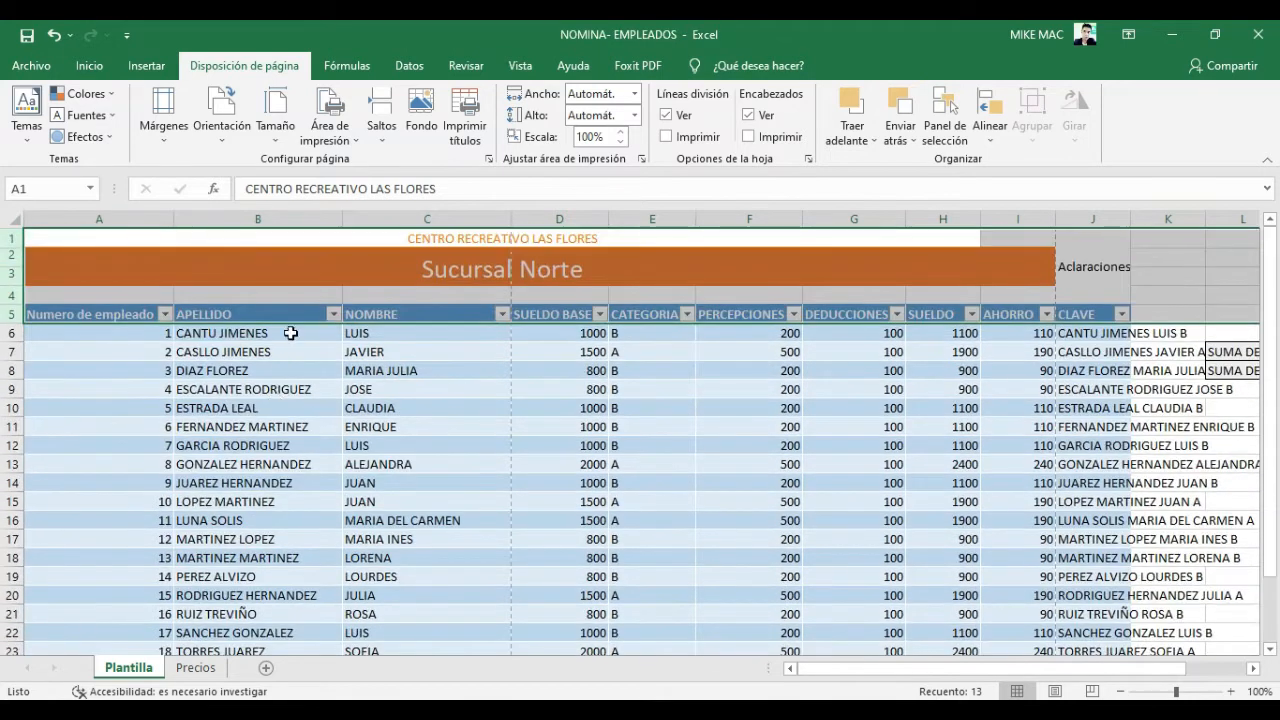
click(198, 445)
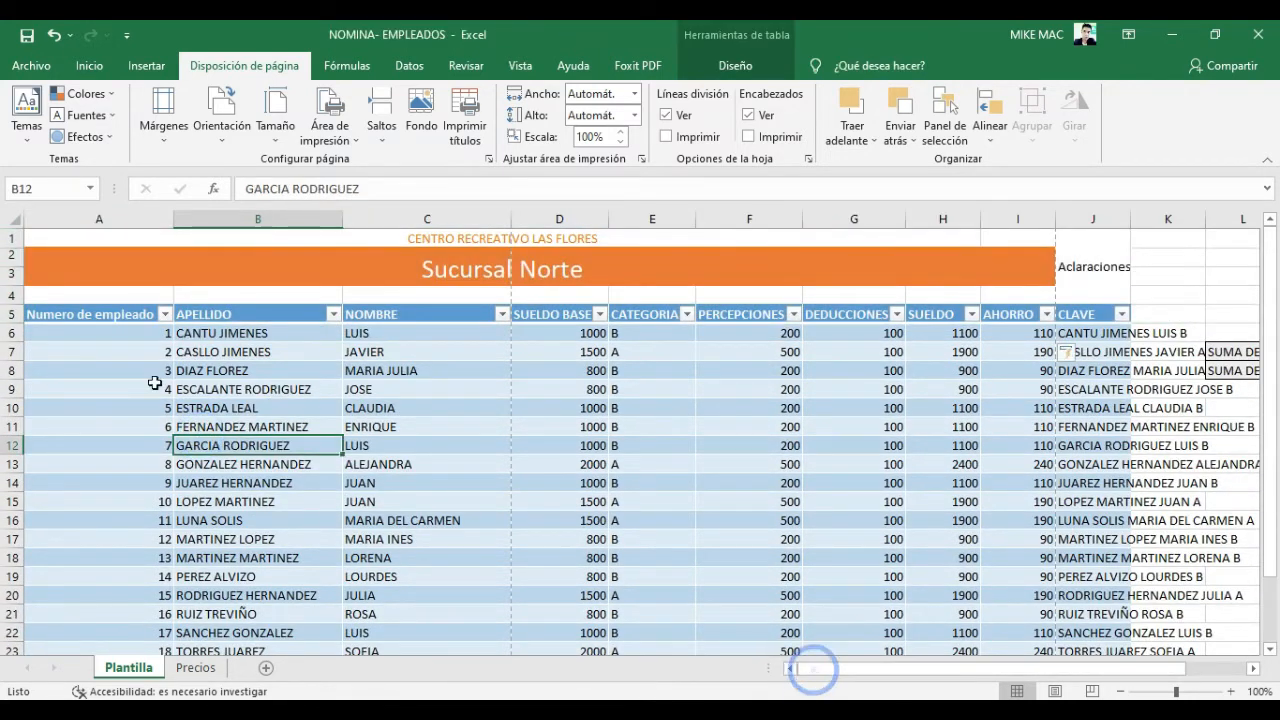
click(42, 333)
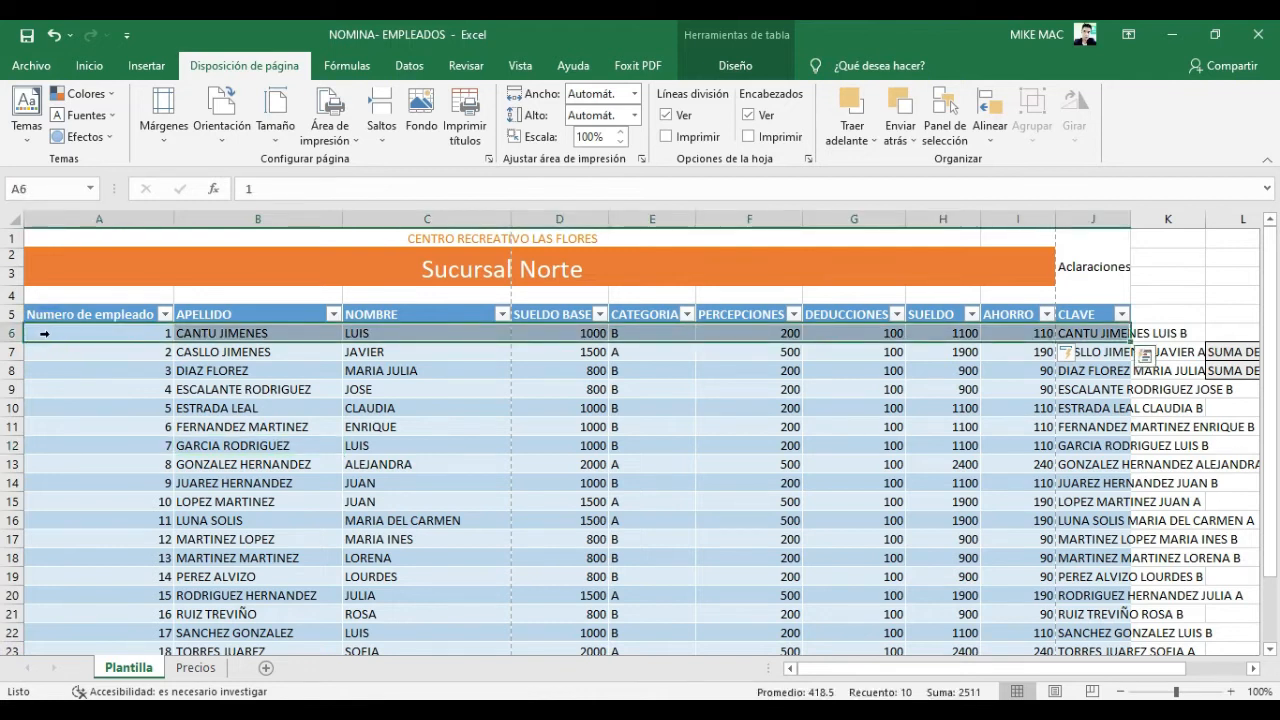
click(60, 338)
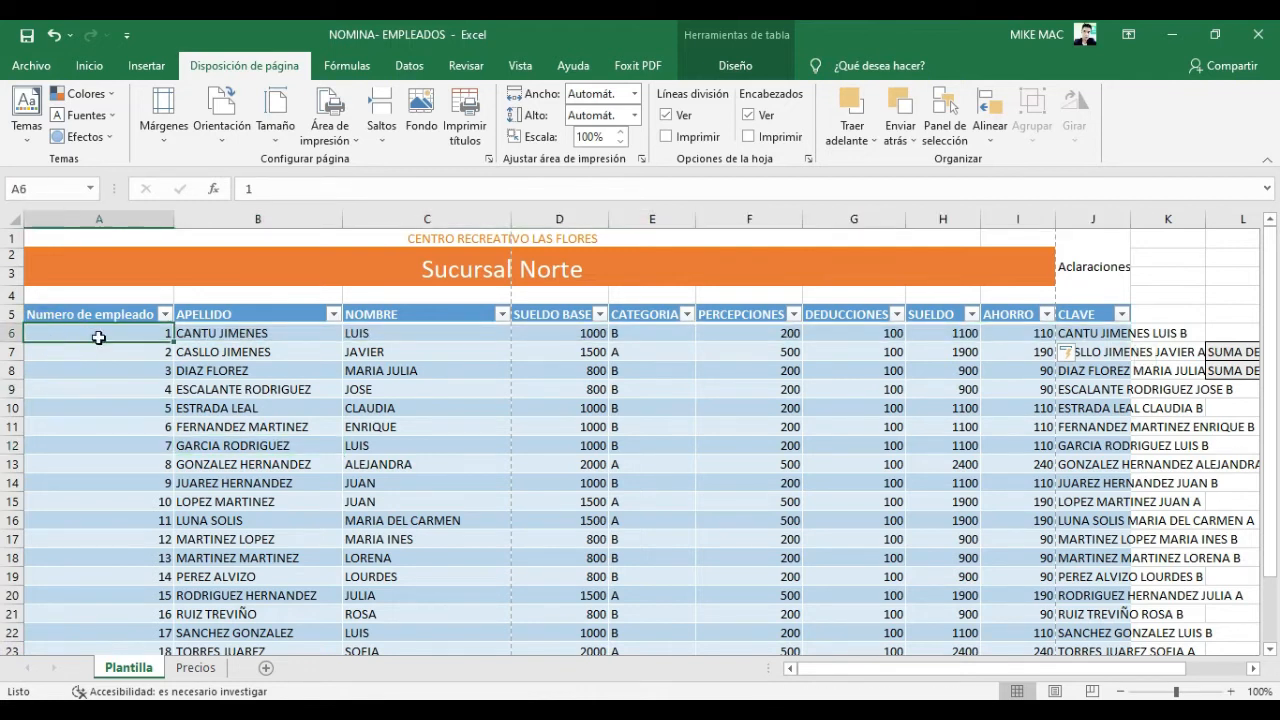
drag(101, 333, 1030, 614)
drag(1010, 668, 935, 668)
click(215, 462)
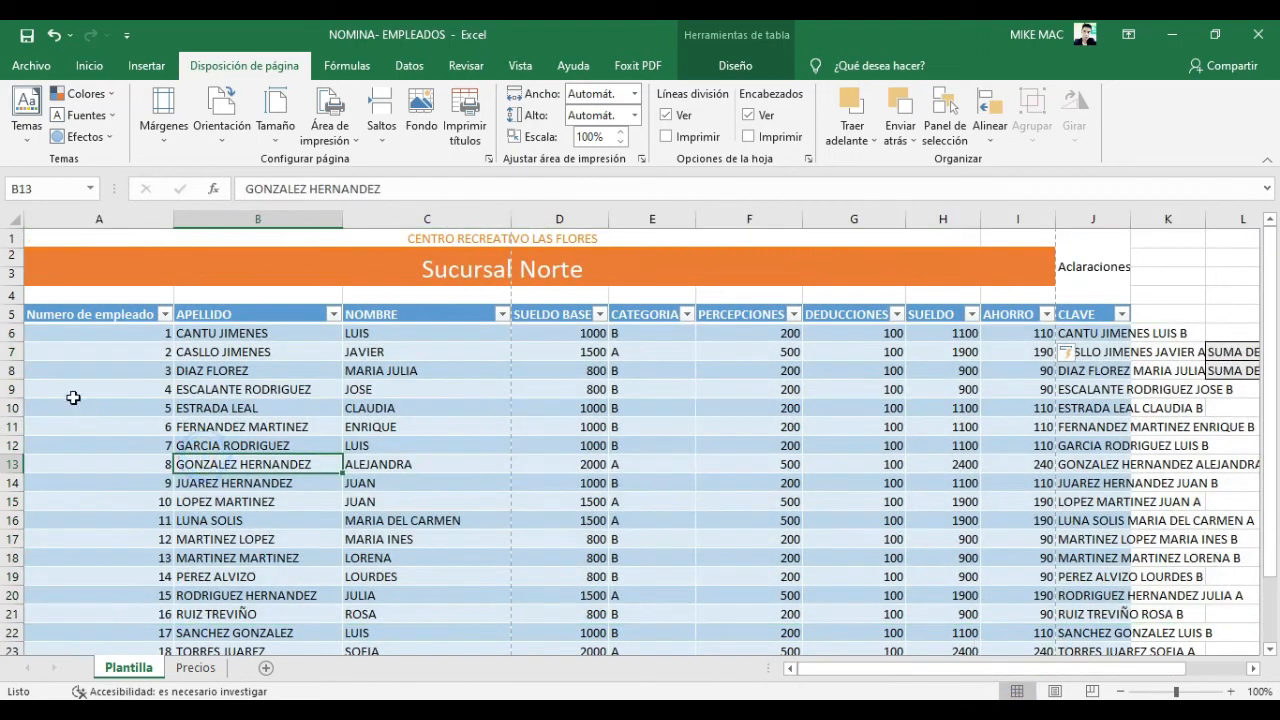
Select the range from cell A6 to O26 on the Plantilla sheet and freeze the panes so rows 1 to 5 stay fixed.
drag(71, 333, 930, 585)
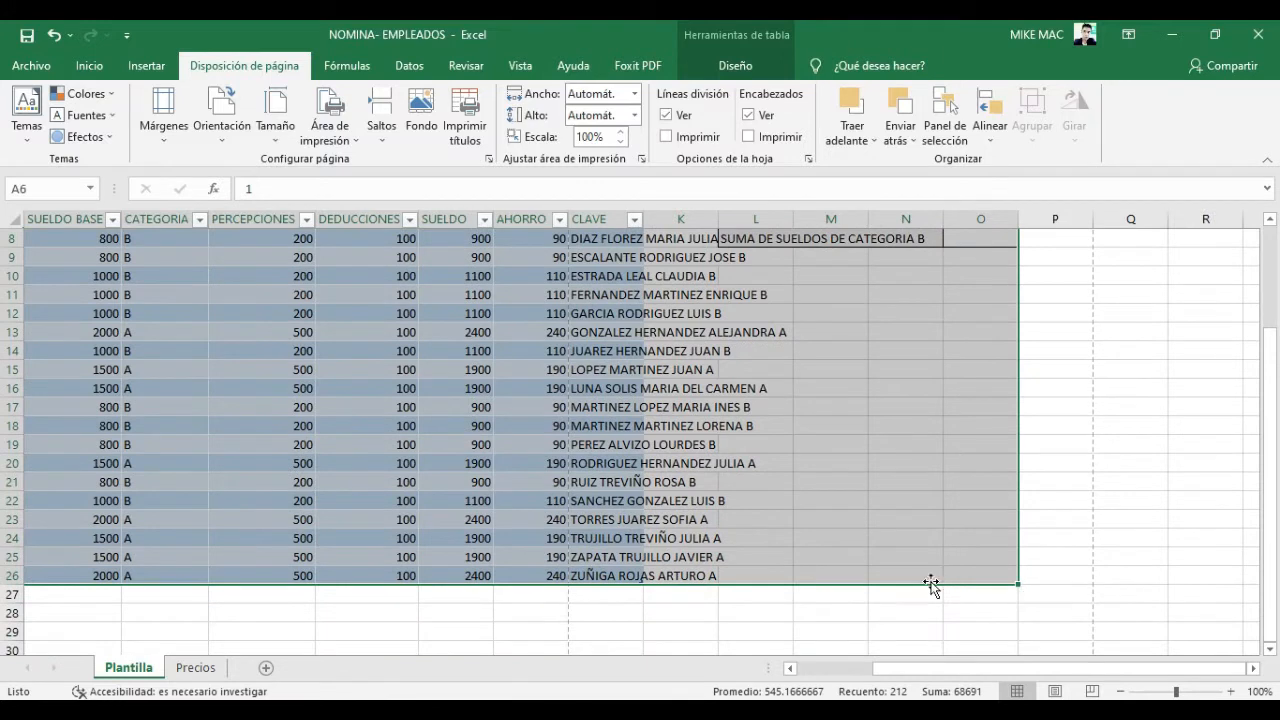
scroll(793, 580, up, 3)
drag(908, 668, 797, 672)
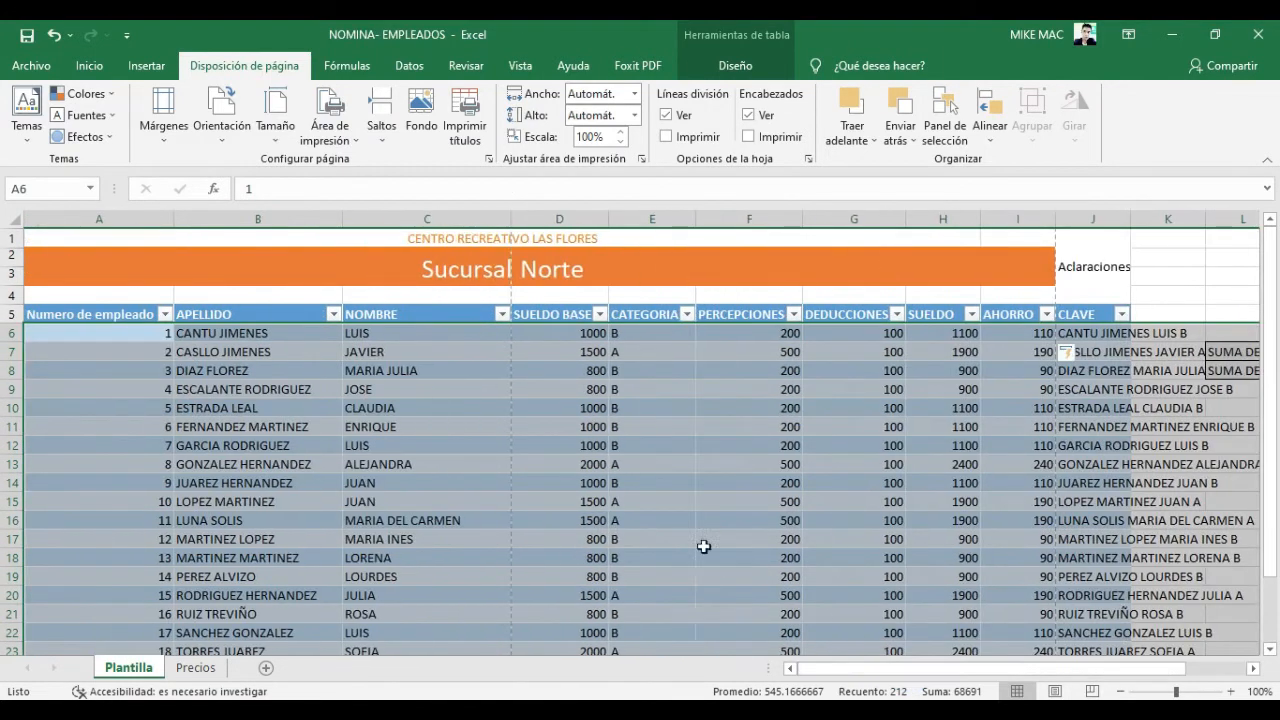
scroll(712, 540, down, 2)
scroll(726, 570, up, 2)
drag(1038, 672, 828, 668)
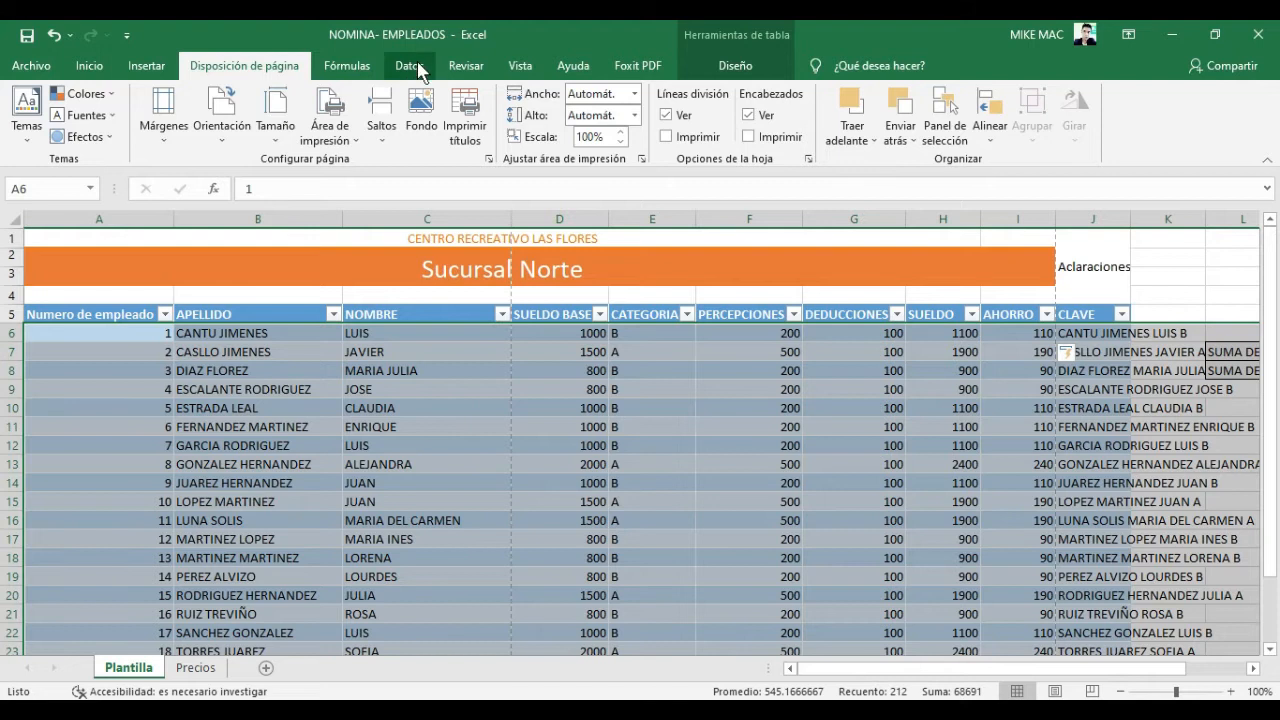
click(517, 66)
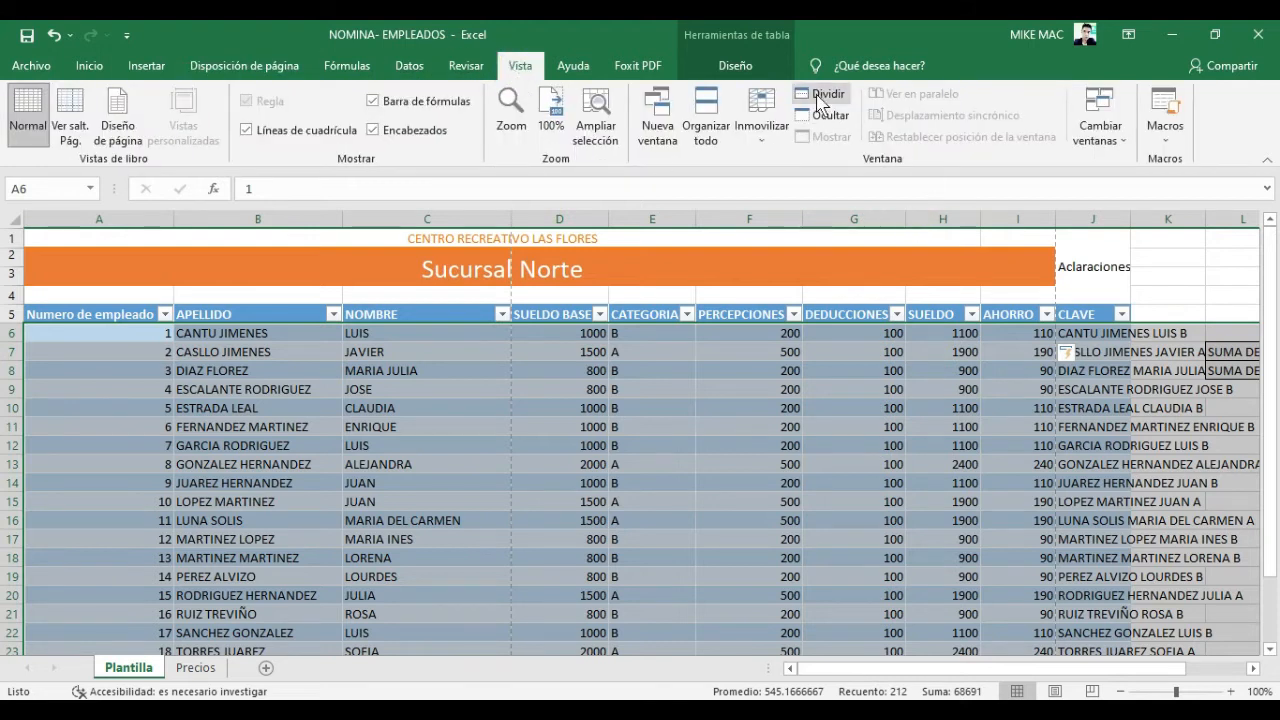
click(770, 128)
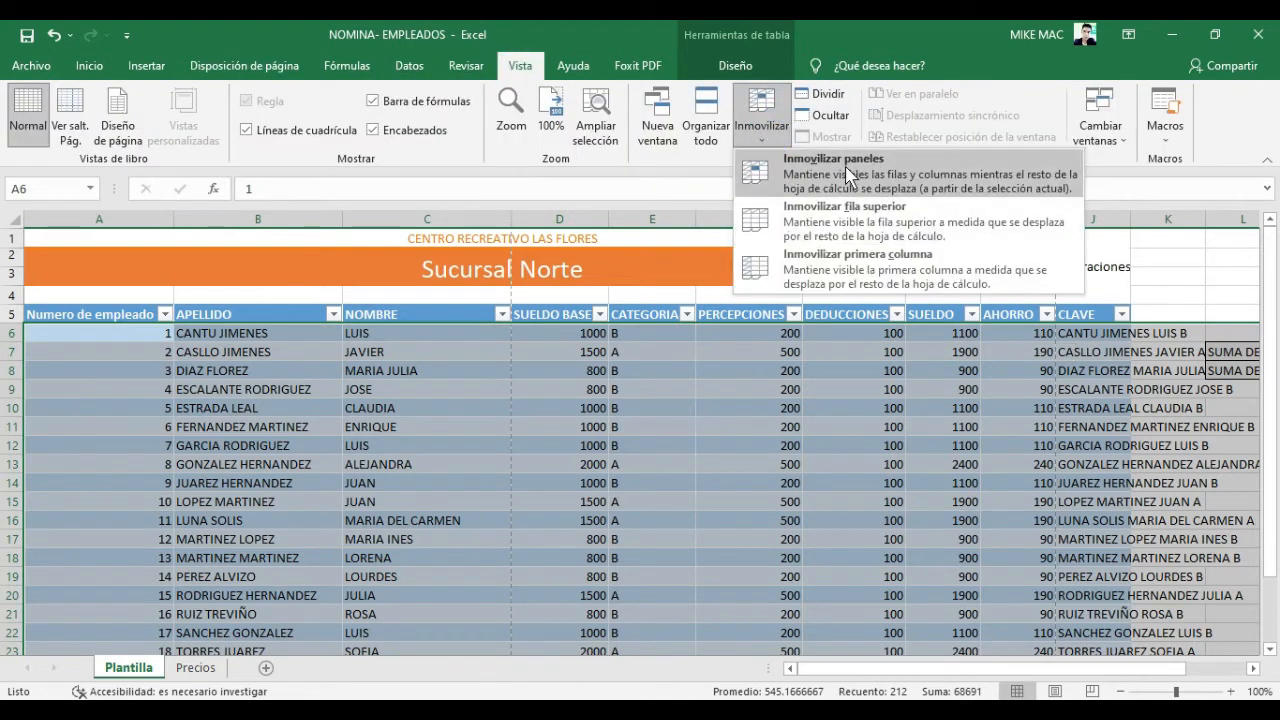
click(932, 190)
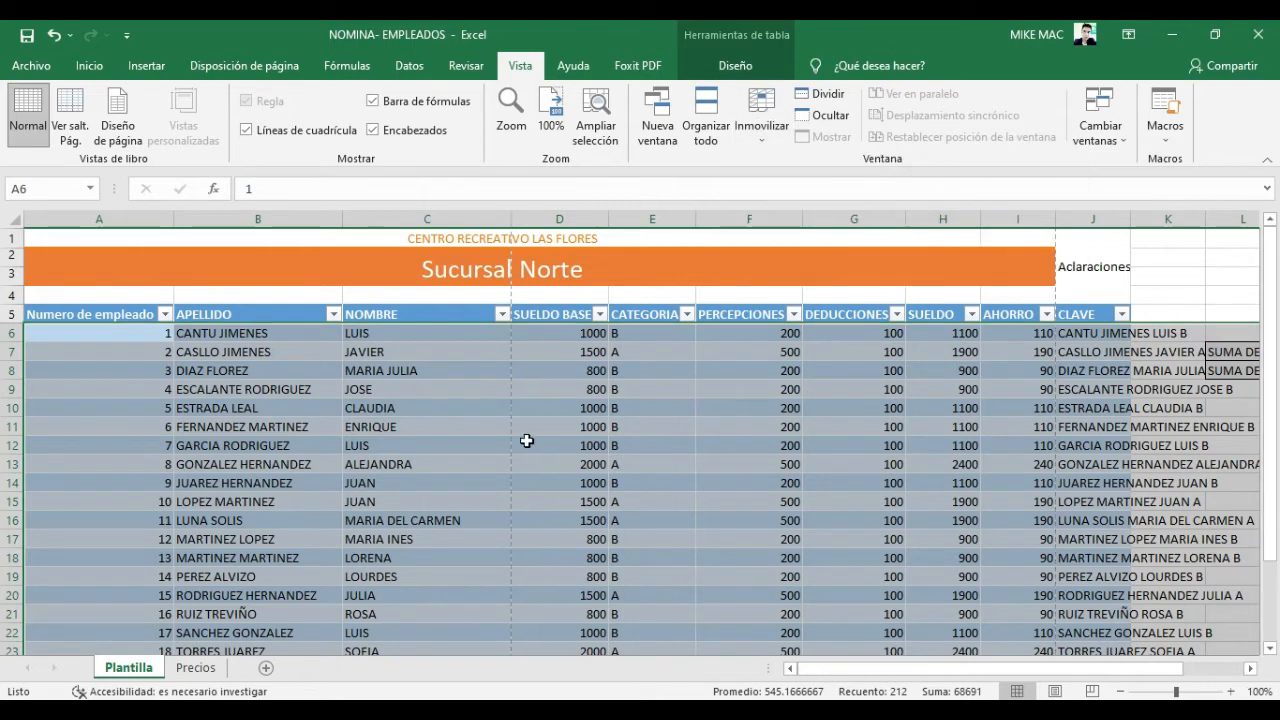
Check by scrolling through the Plantilla sheet whether rows 1 to 5 stay visible above the employee data.
click(575, 490)
scroll(575, 490, down, 4)
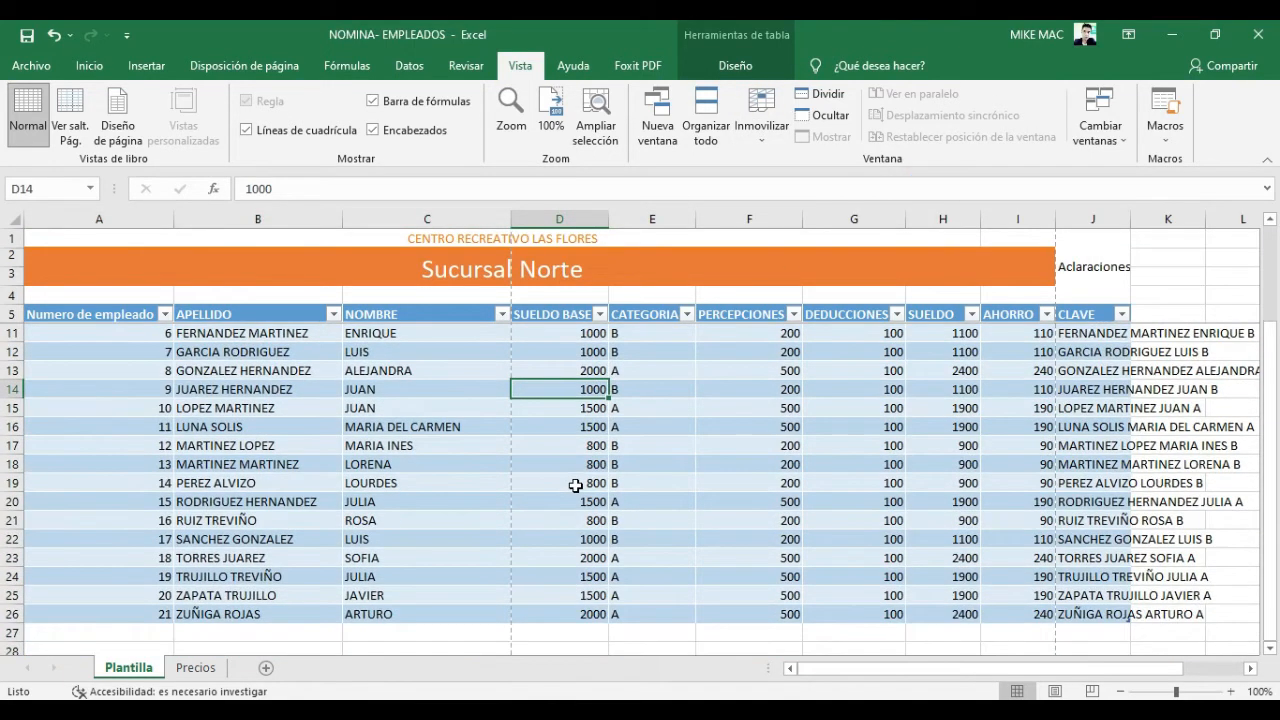
scroll(573, 482, down, 4)
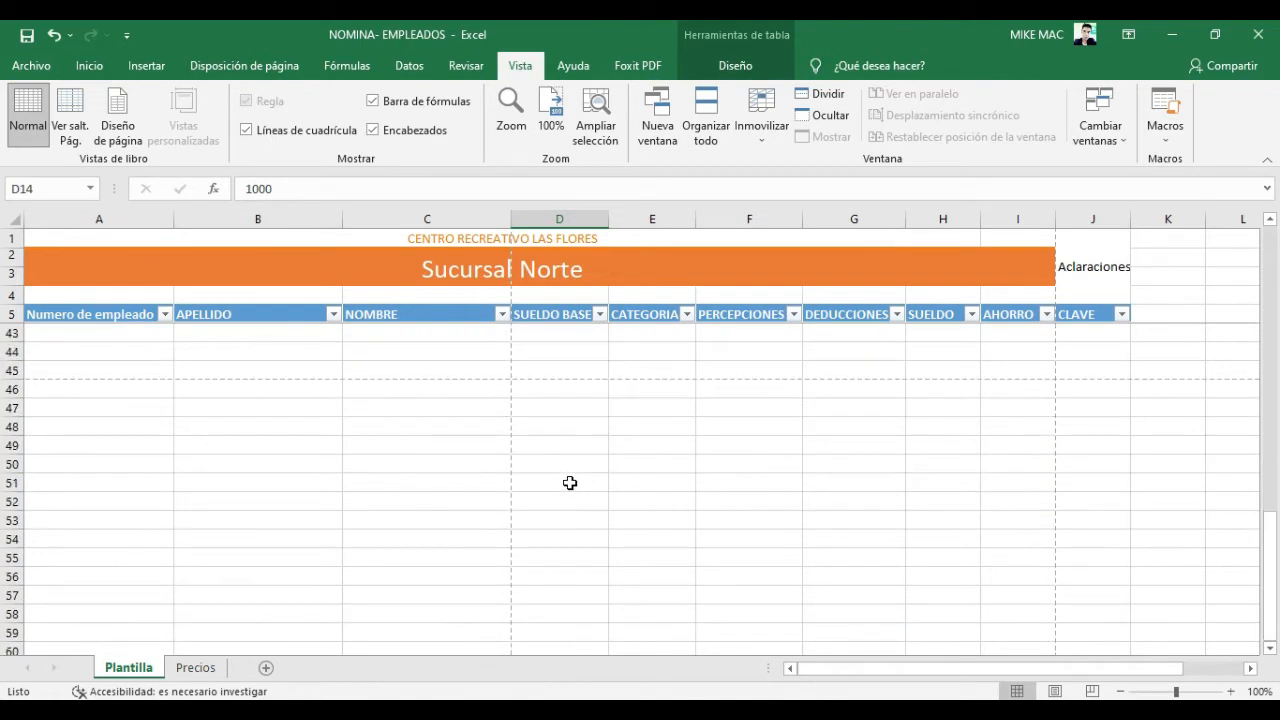
scroll(567, 488, up, 8)
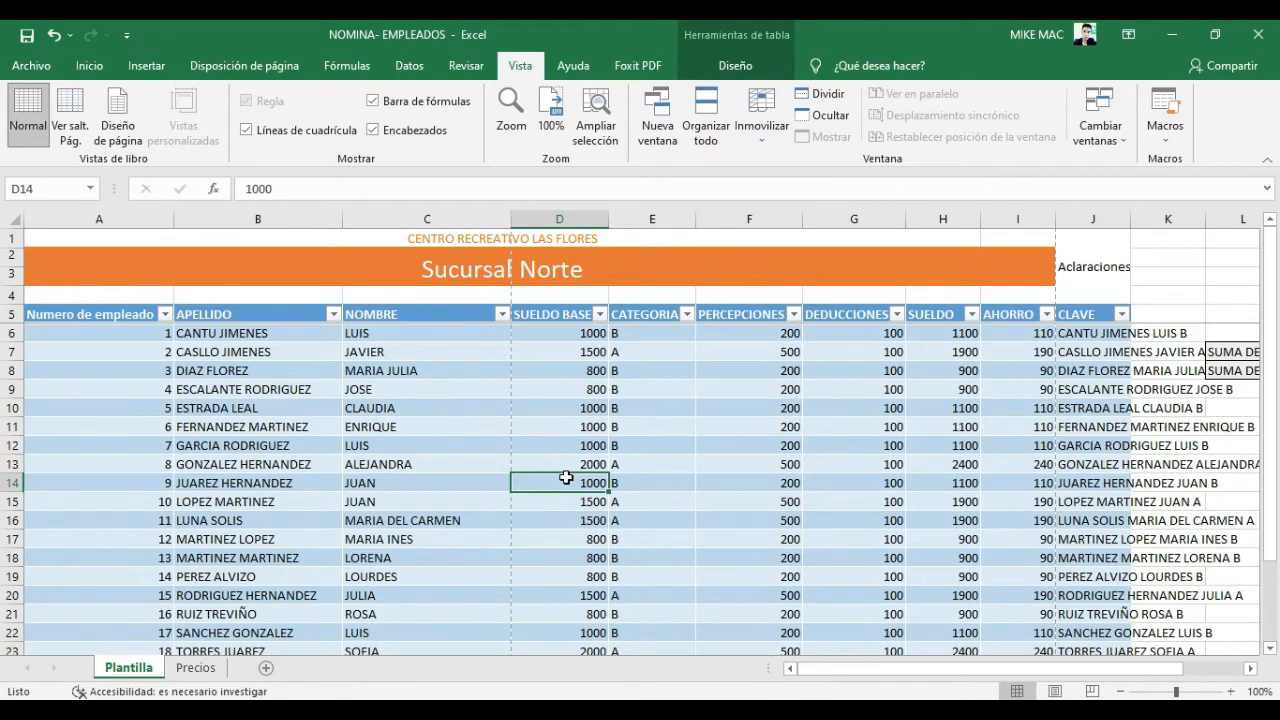
scroll(117, 380, down, 11)
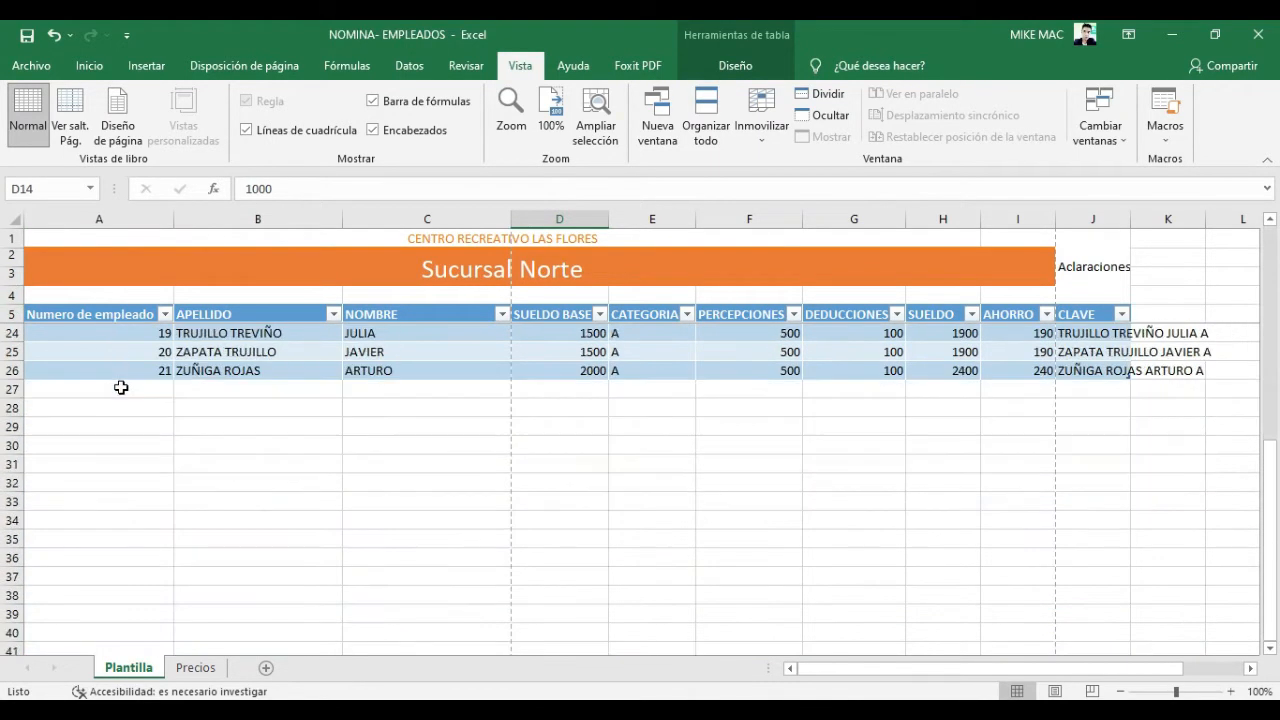
scroll(121, 387, up, 11)
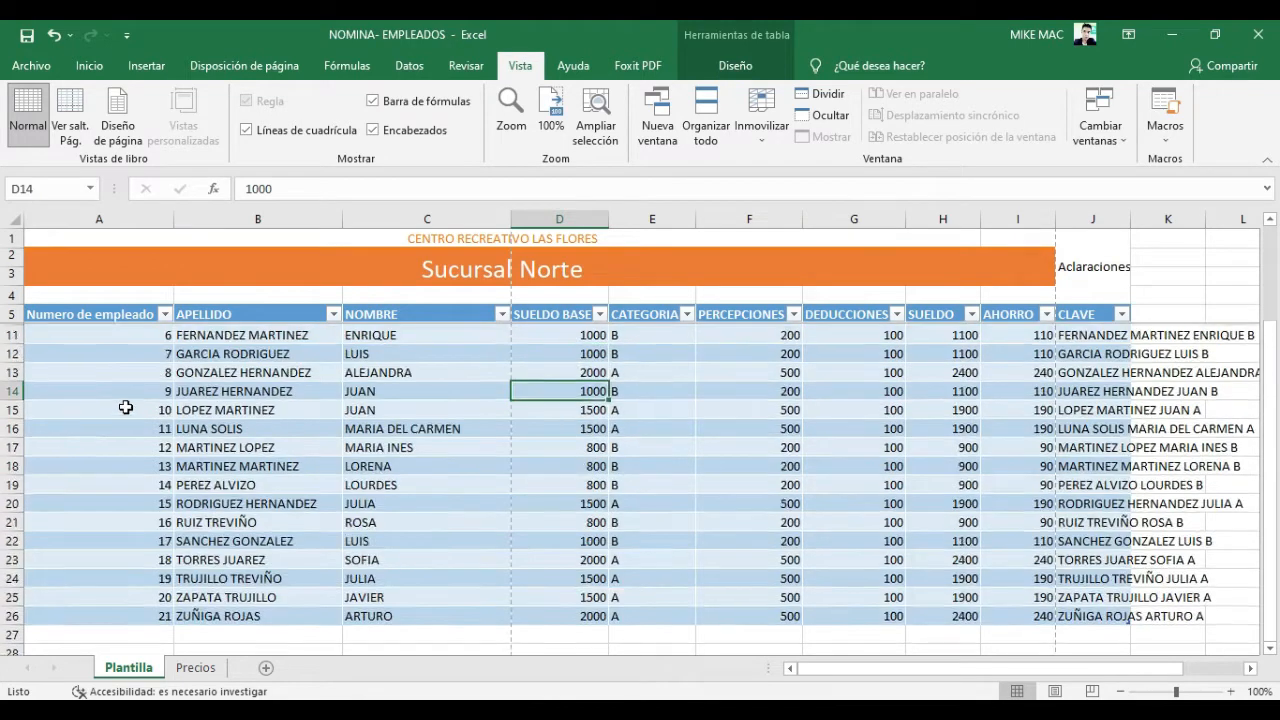
scroll(126, 405, down, 4)
scroll(124, 400, up, 4)
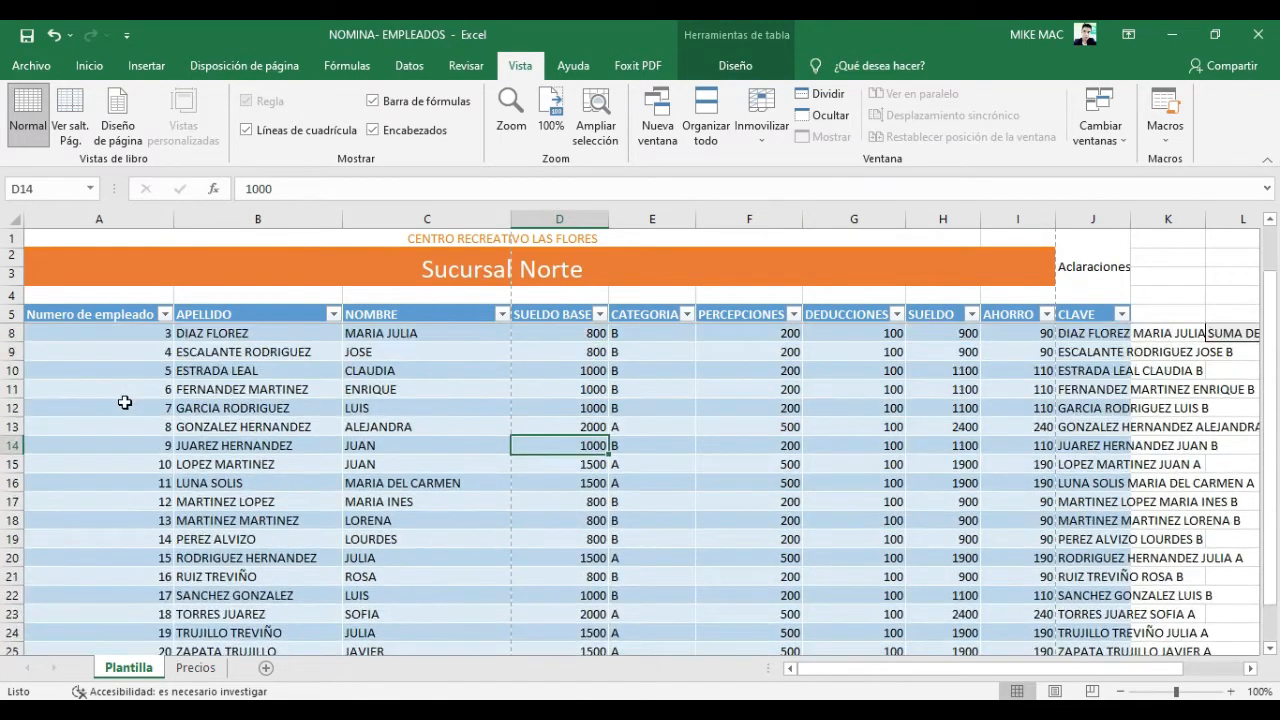
Read the PDF task on summing salaries of categories A and B in cells O7 and O8, and return to the Plantilla sheet in Excel.
click(688, 708)
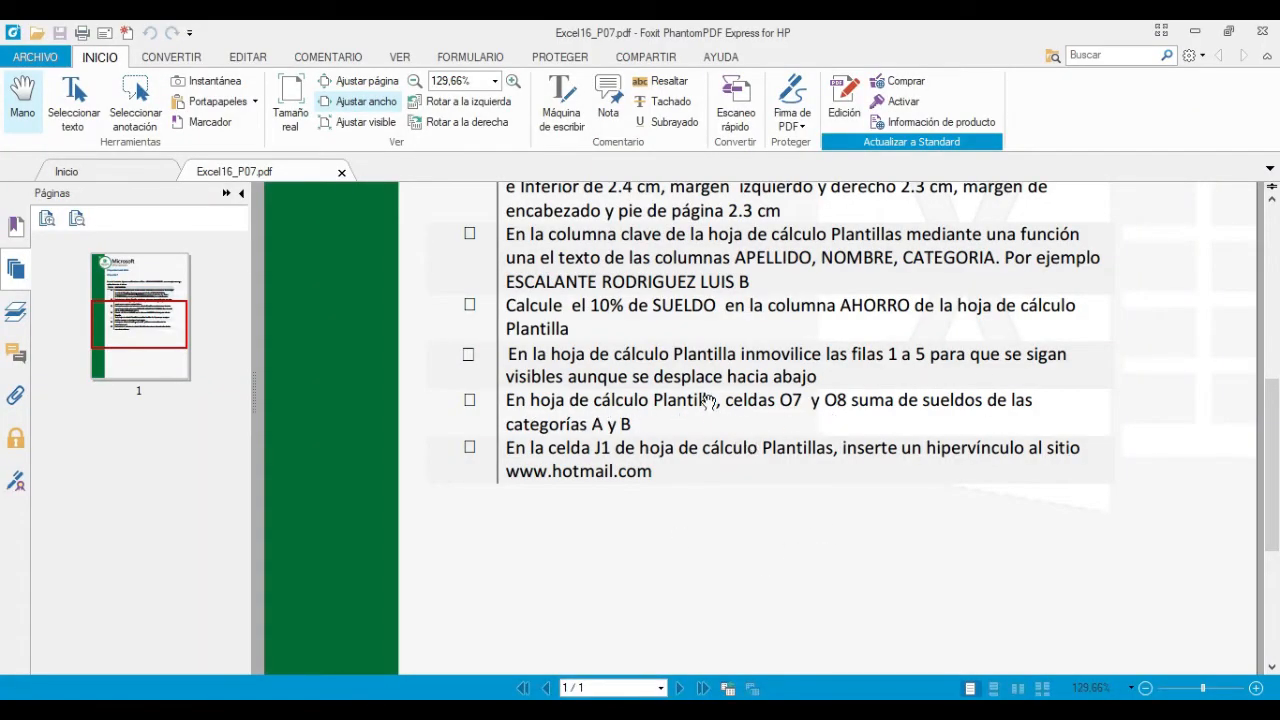
click(842, 708)
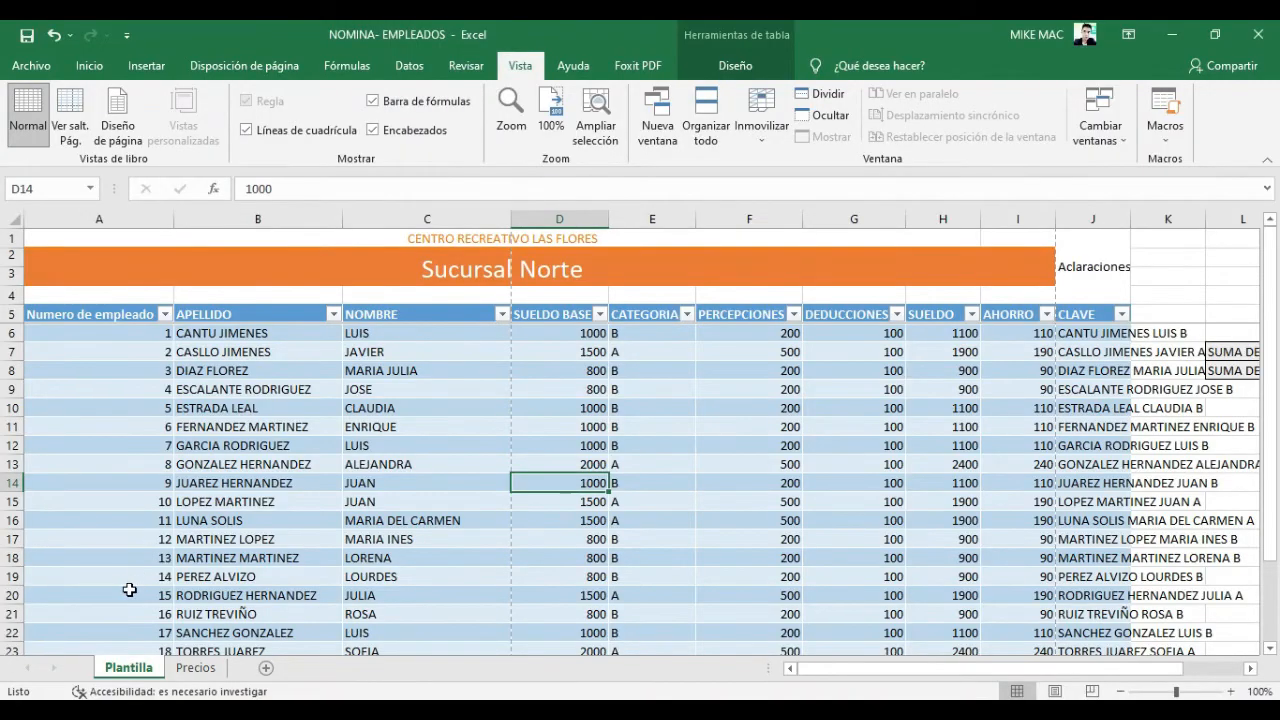
click(129, 671)
click(868, 708)
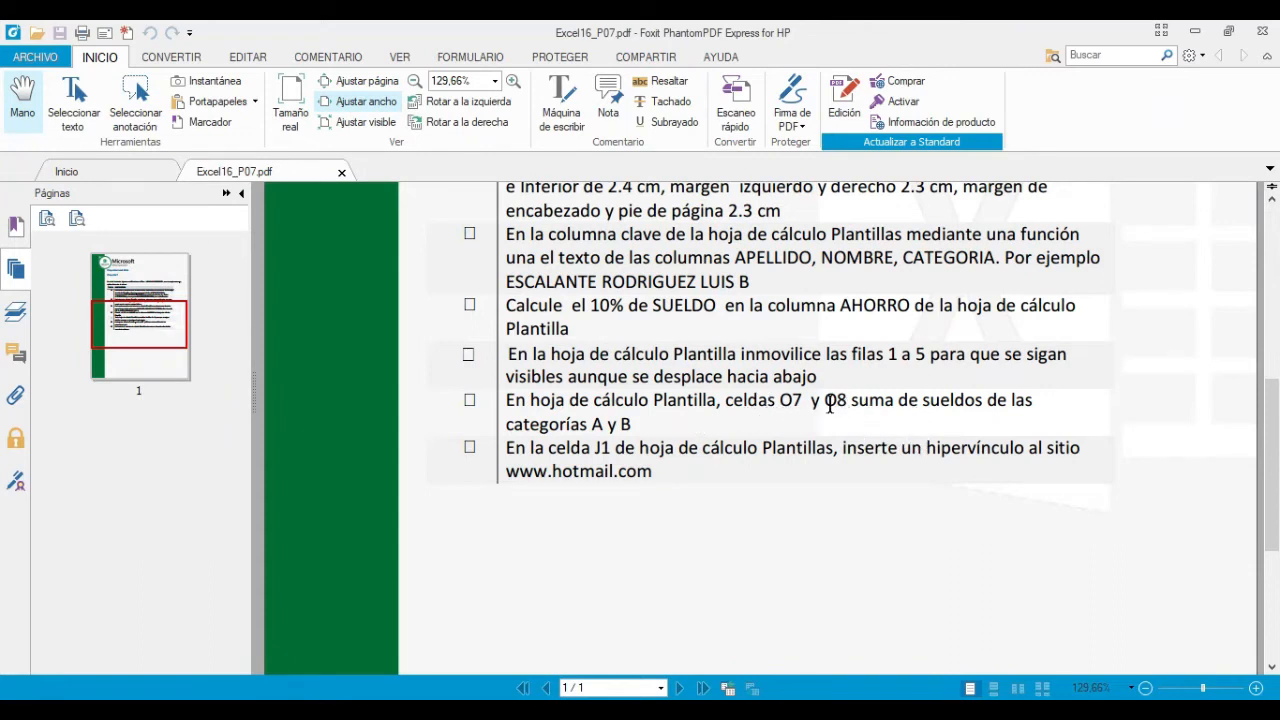
click(840, 709)
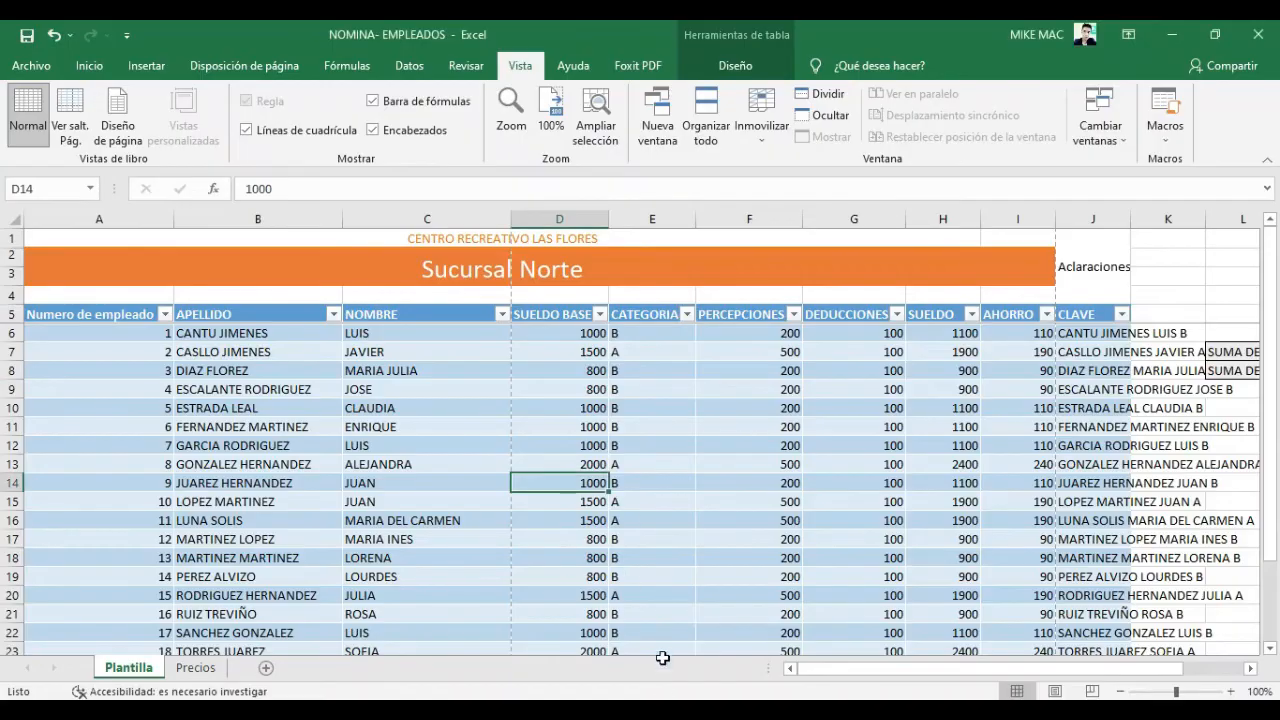
Locate cells O7 and O8 beside the category A and B salary sum labels and select O7.
drag(829, 670, 912, 685)
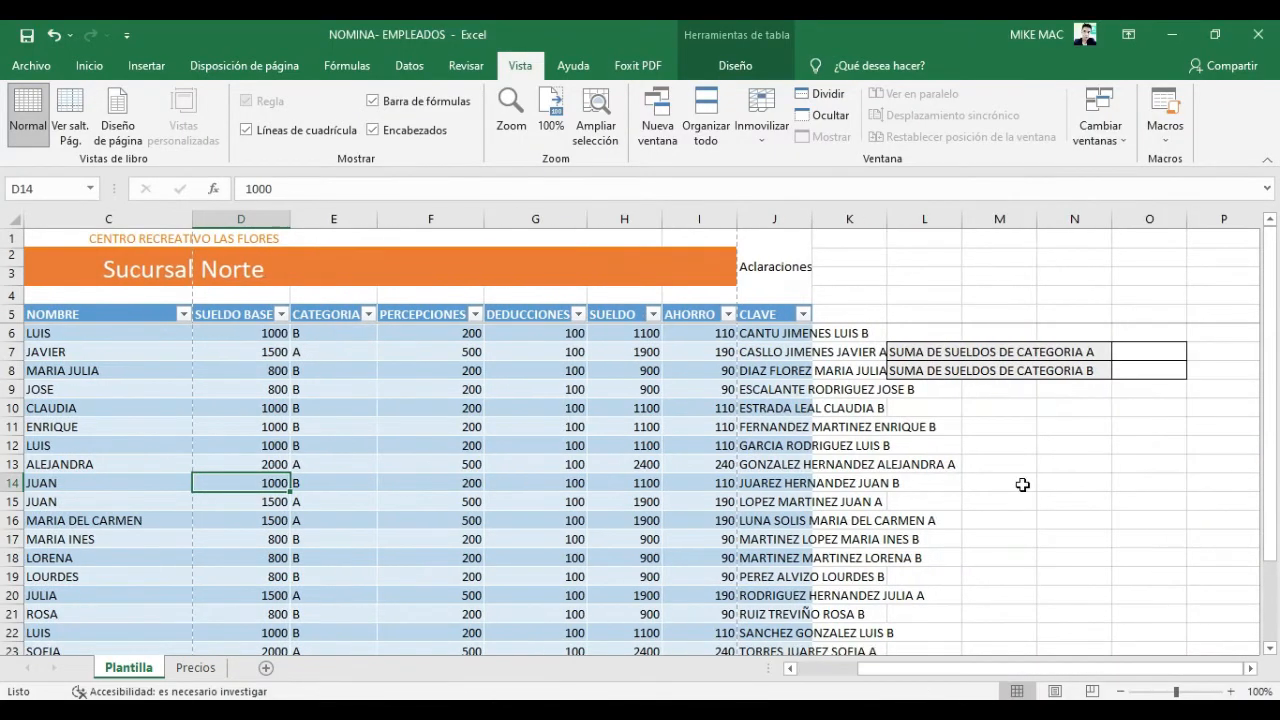
click(1149, 218)
click(1129, 350)
click(1129, 373)
click(1144, 346)
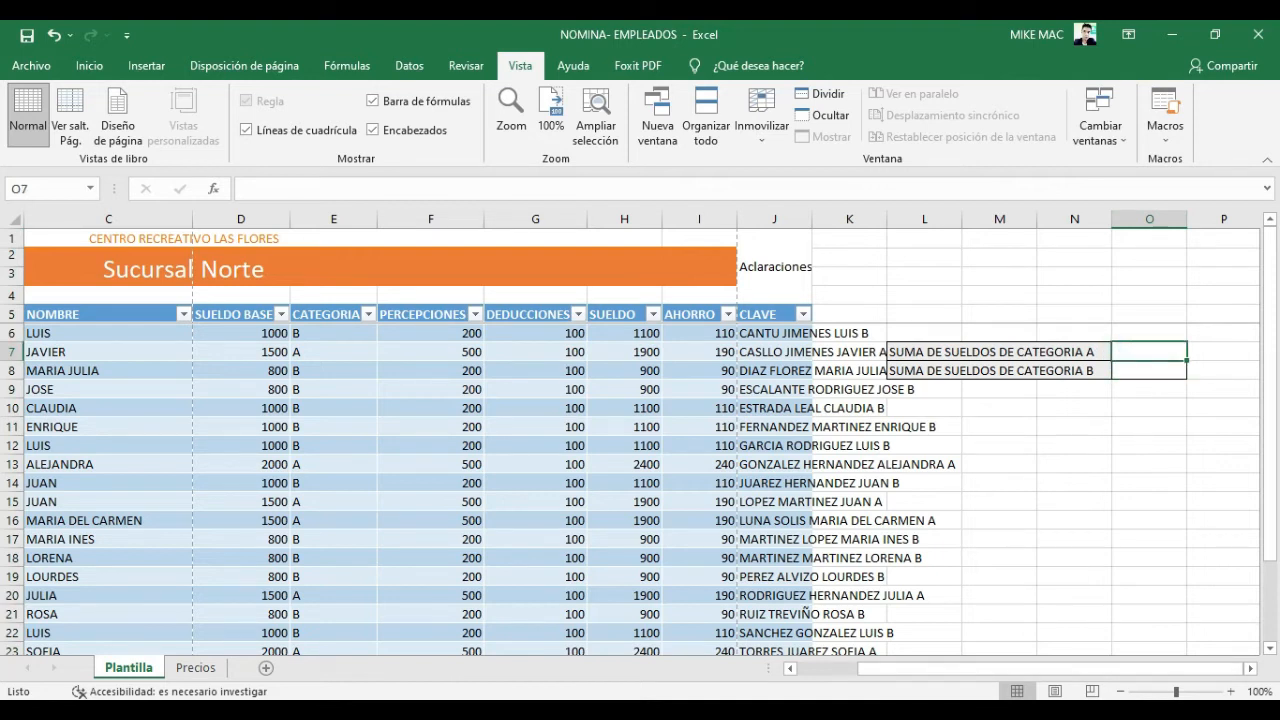
Recheck the salary sum task in the PDF and examine the table's CATEGORIA and SUELDO columns in Excel.
click(780, 711)
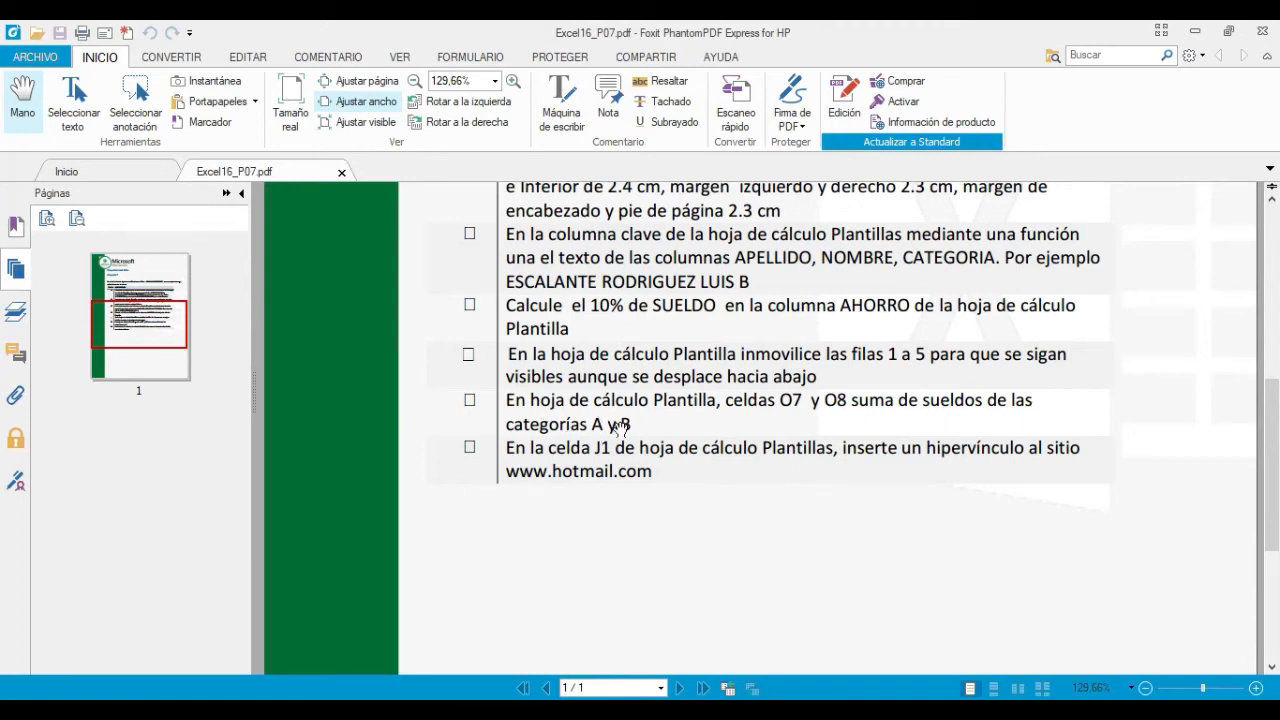
click(884, 709)
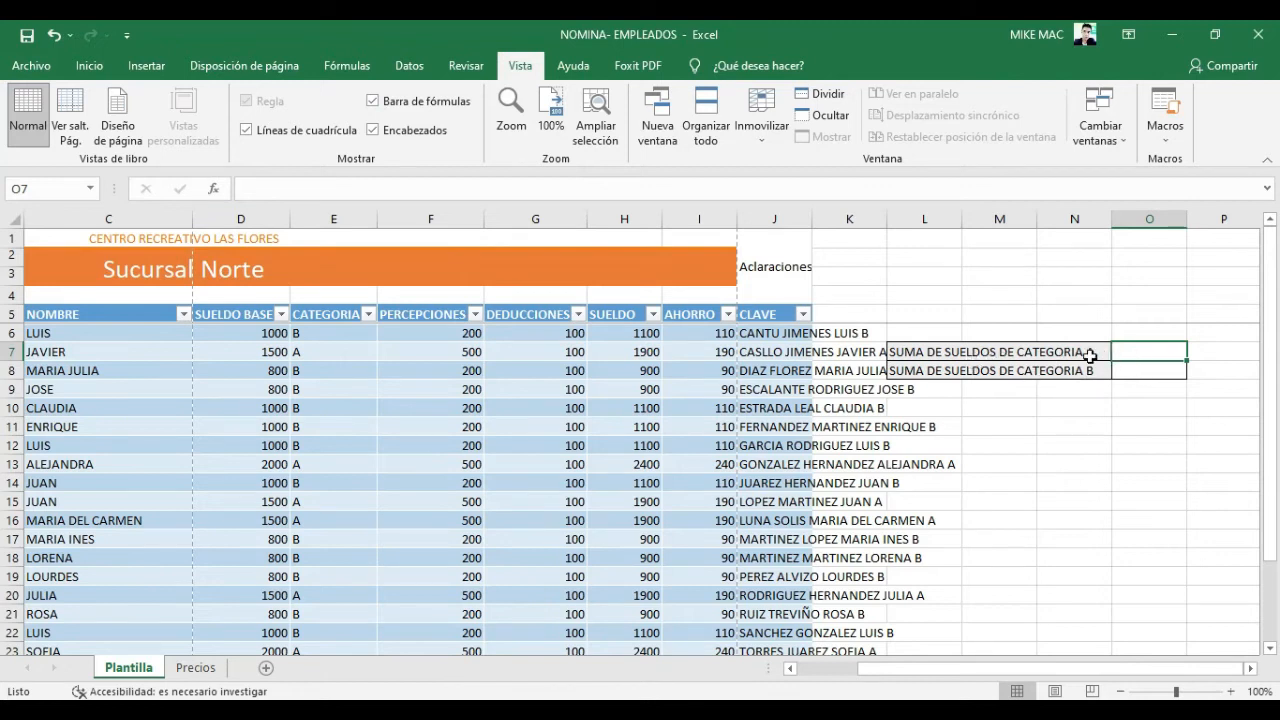
drag(969, 668, 936, 671)
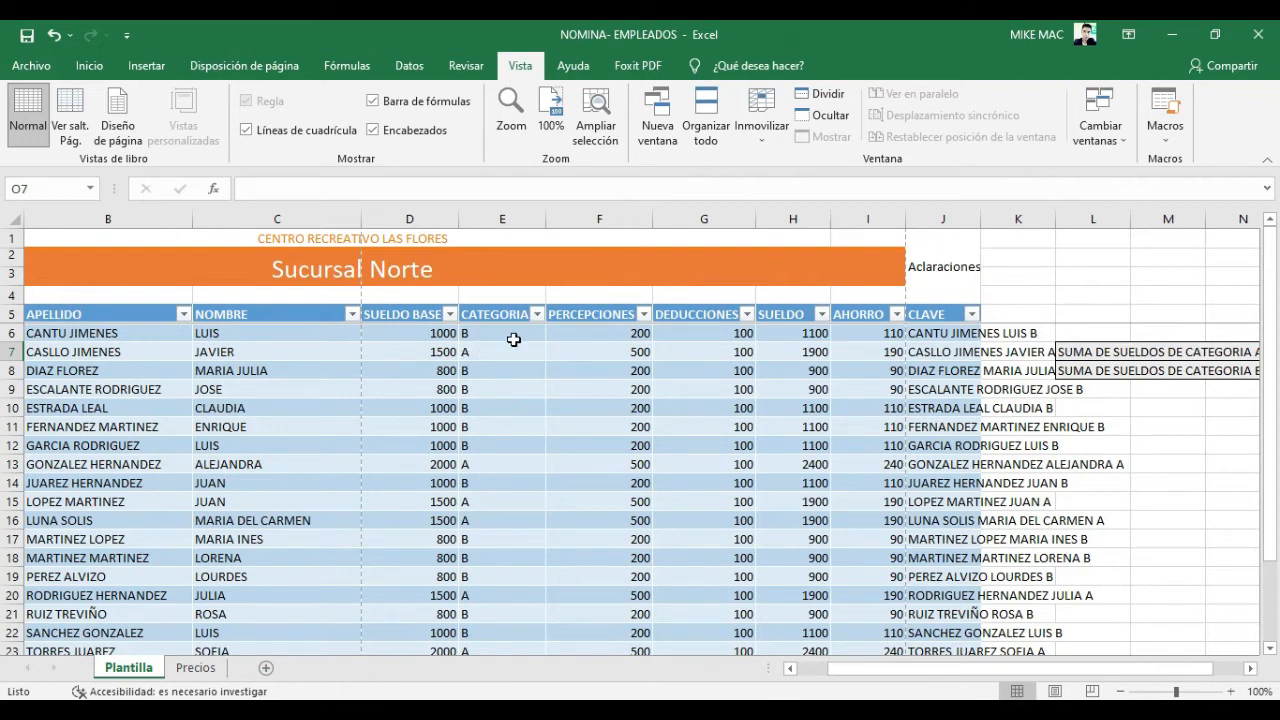
drag(1046, 668, 1016, 668)
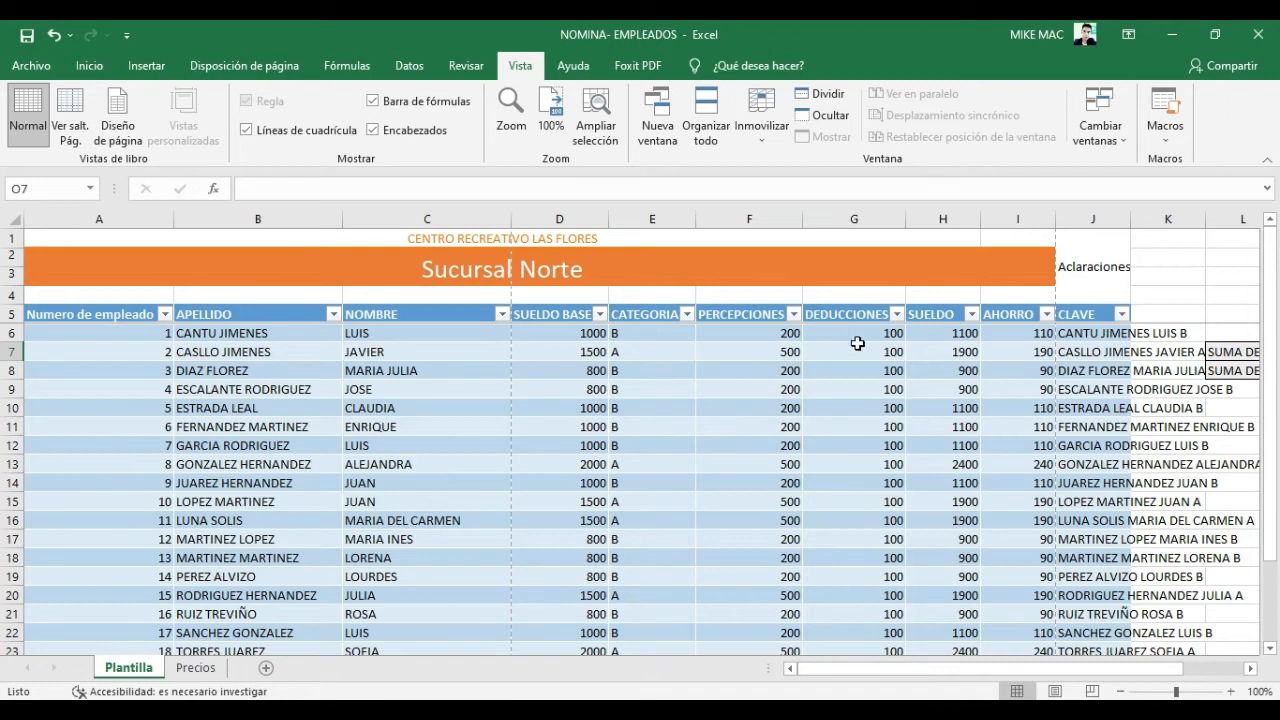
drag(921, 670, 1008, 676)
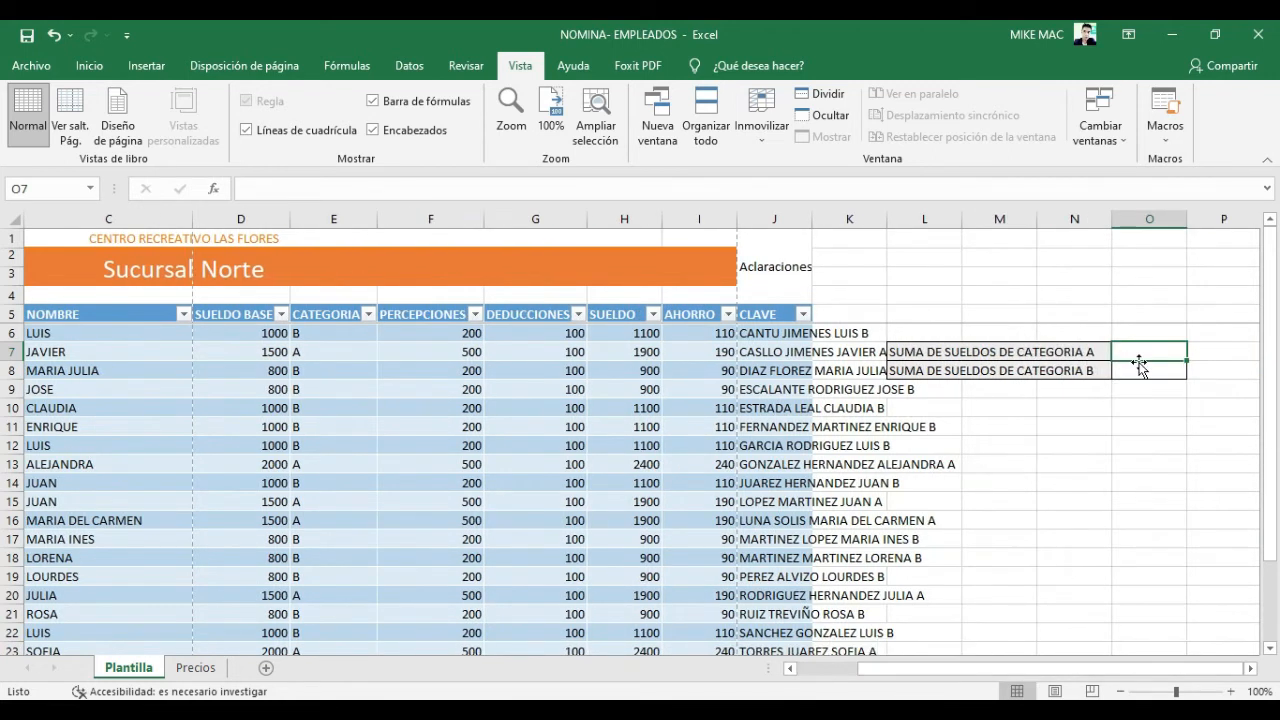
Start a SUMAR.SI formula in O7 with the table's CATEGORIA column, Empleados1[CATEGORIA], as the range to evaluate.
text(=suma)
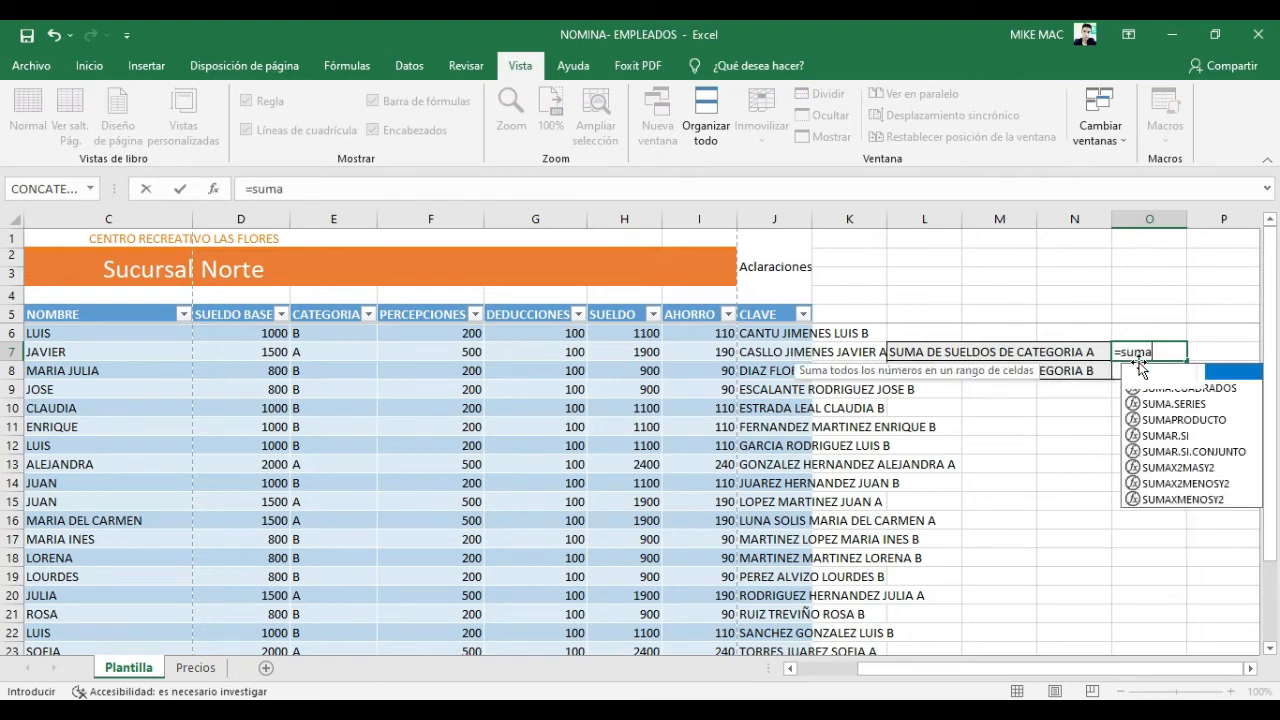
text(r.si/)
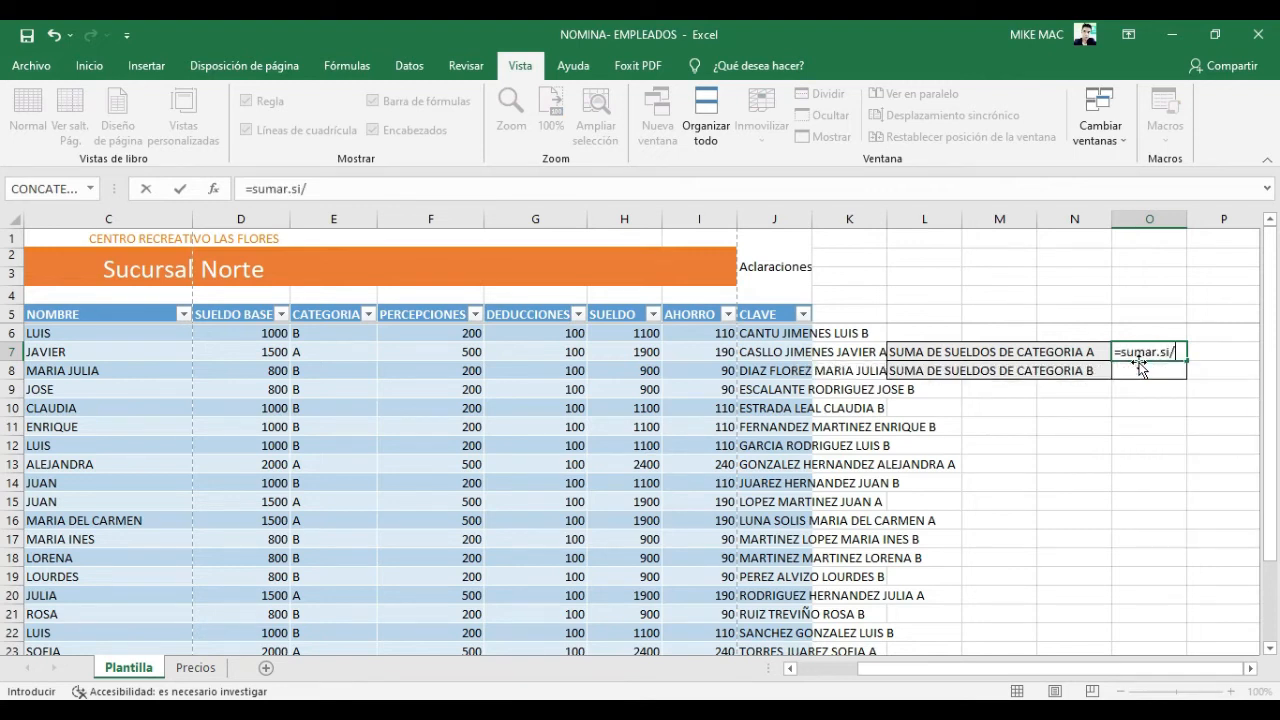
key(BackSpace)
text(()
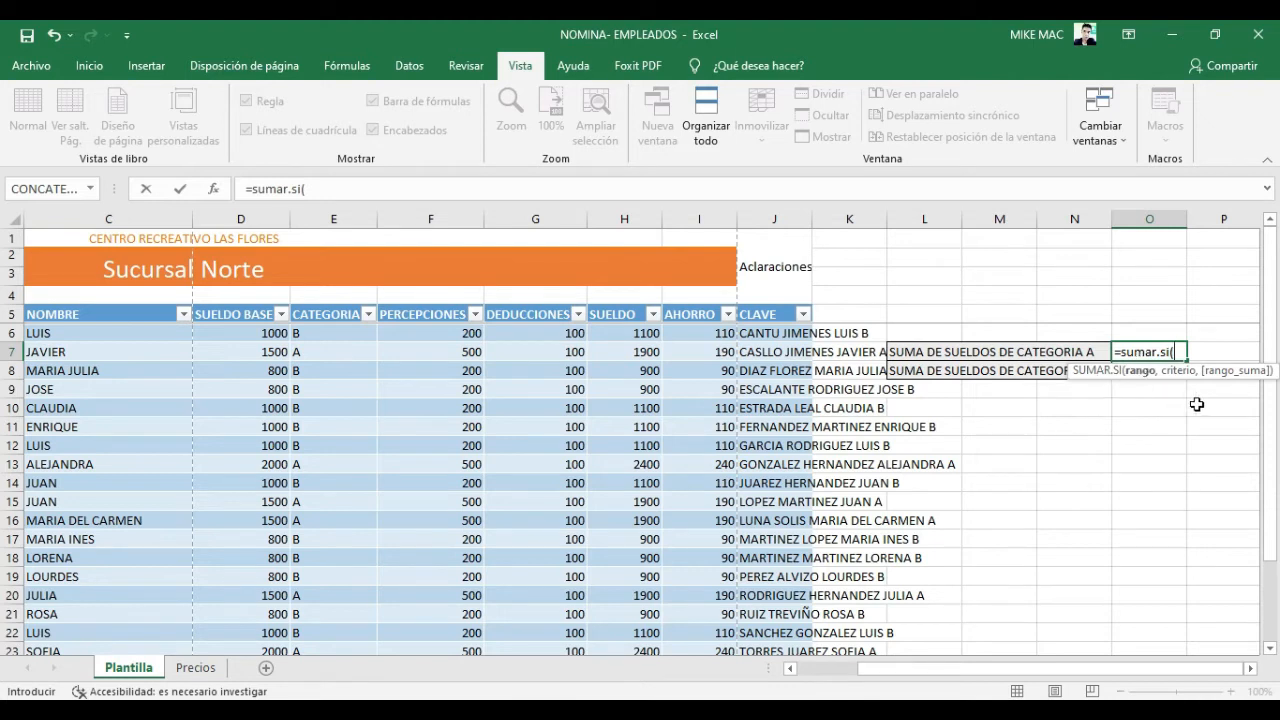
drag(930, 668, 895, 672)
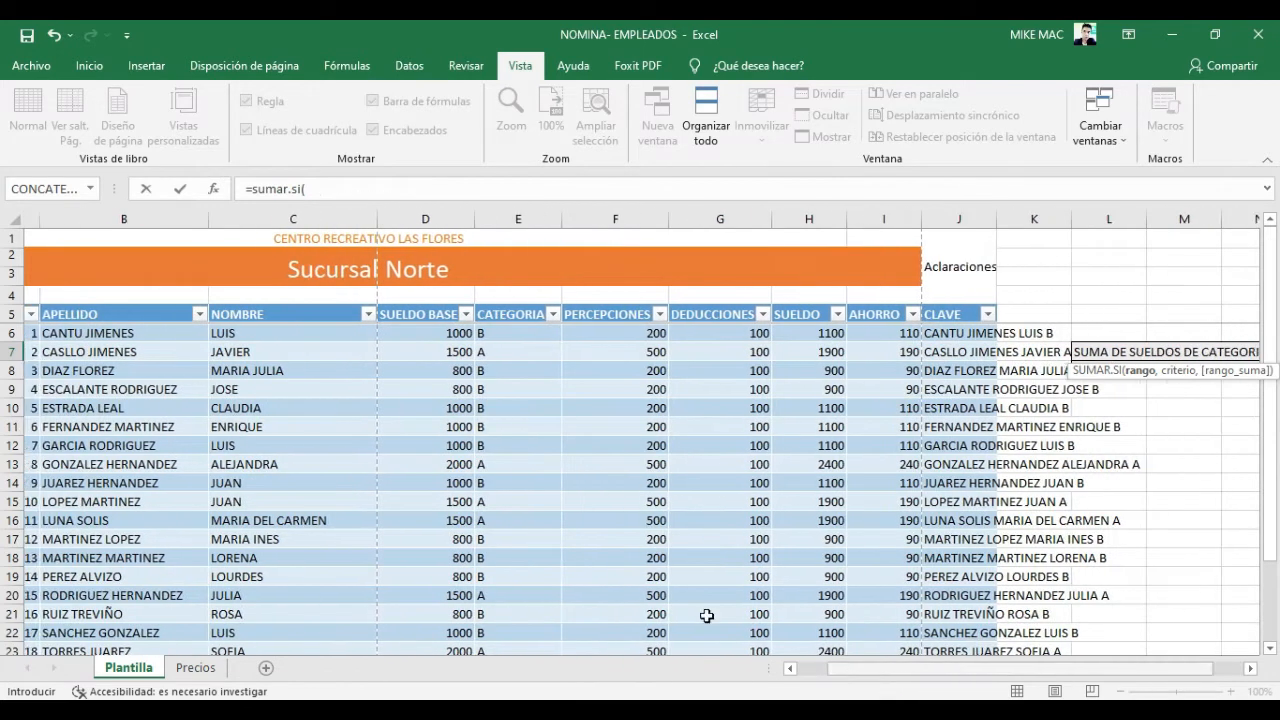
click(486, 333)
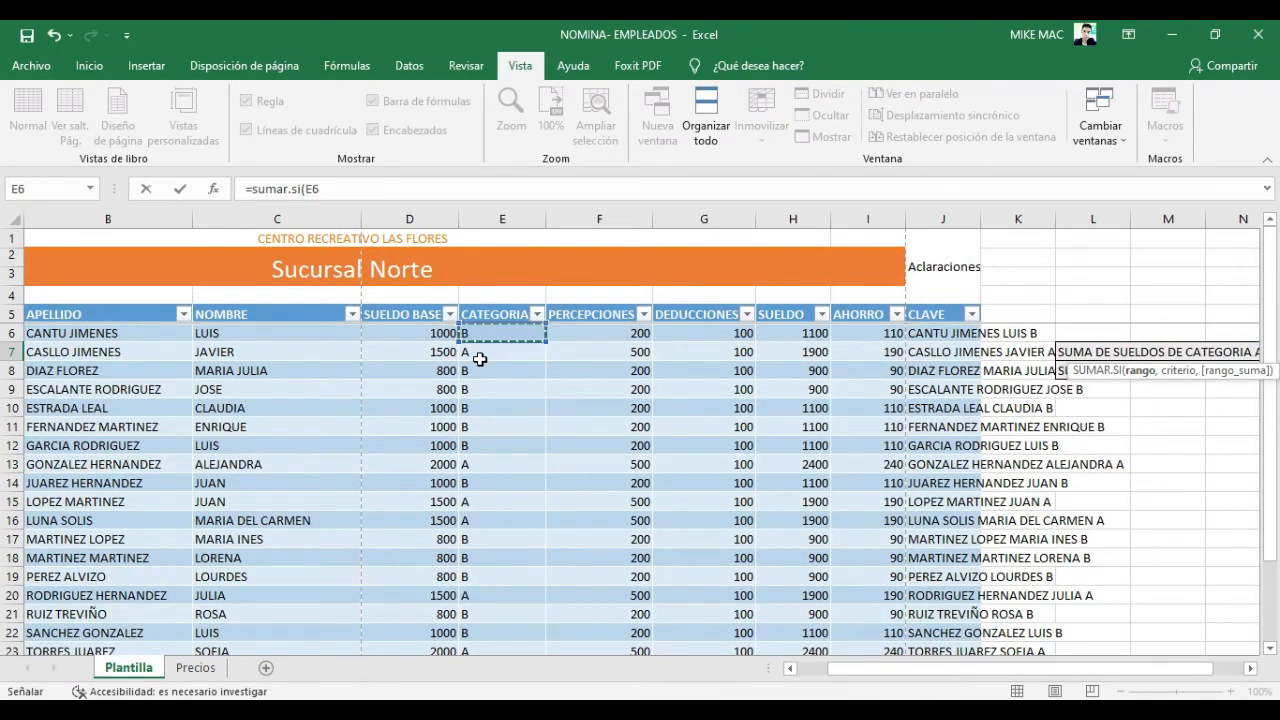
key(ctrl+shift+Down)
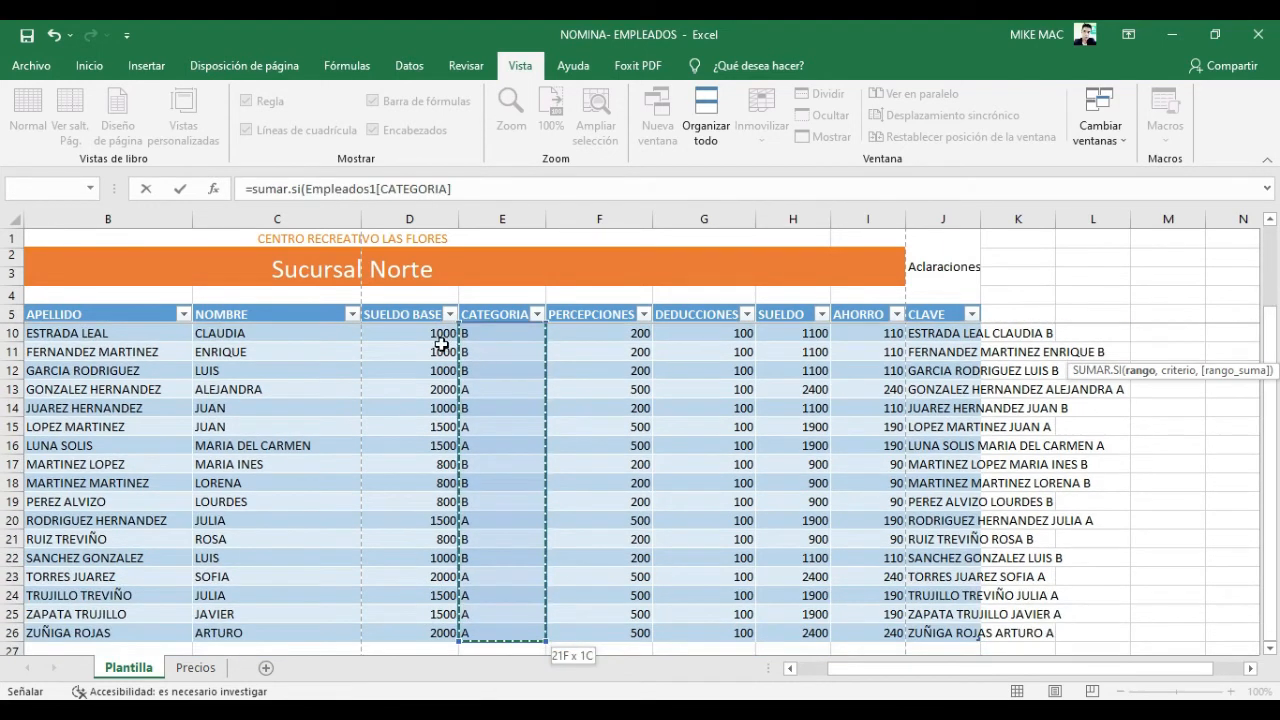
scroll(511, 565, up, 2)
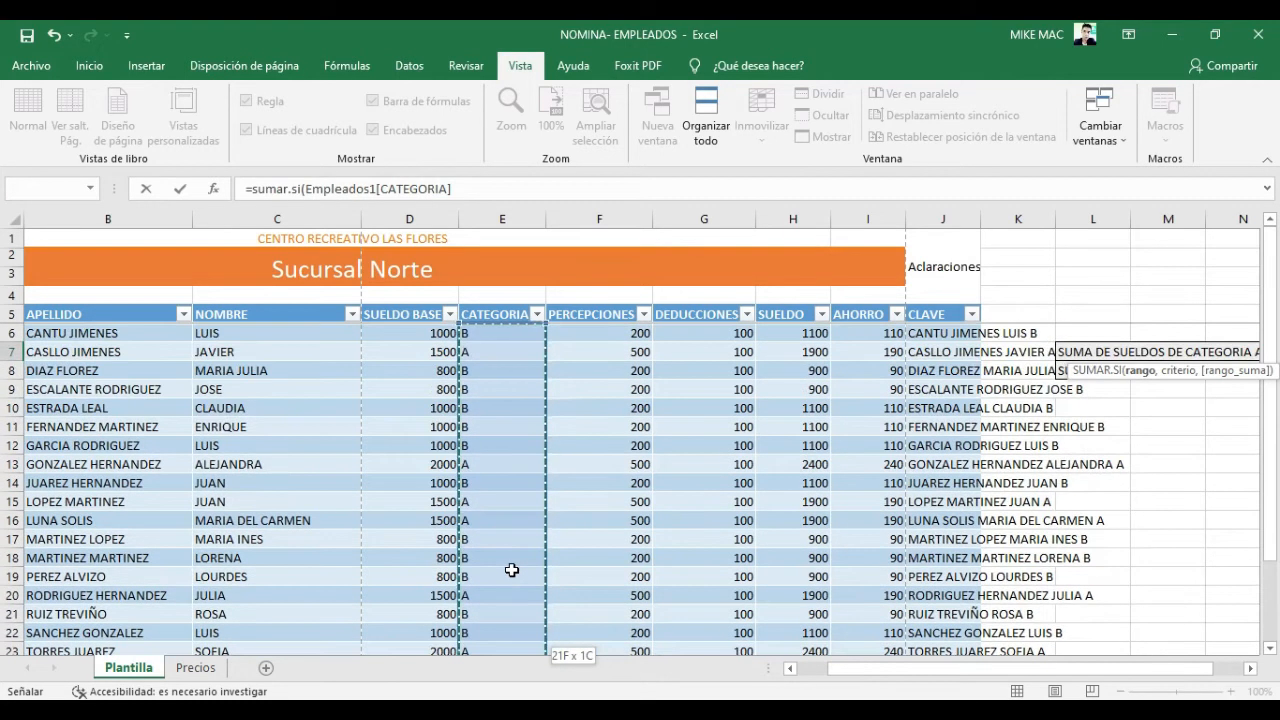
drag(1034, 671, 1076, 682)
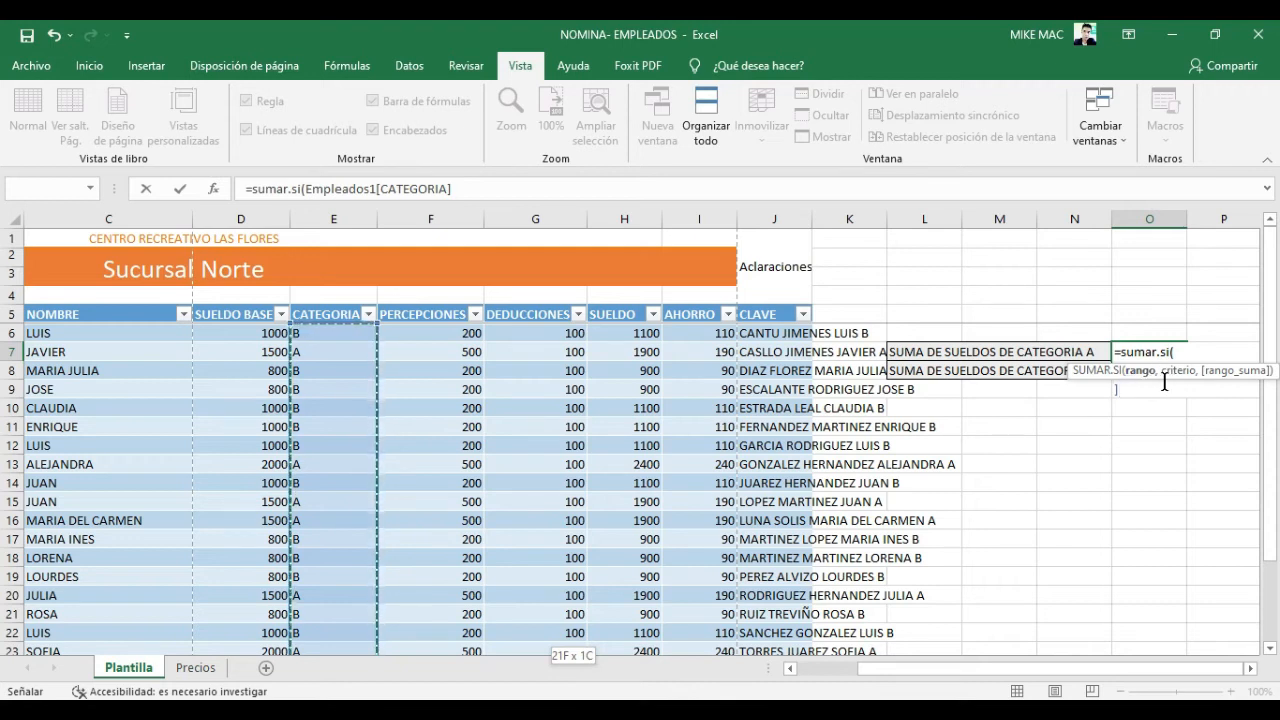
text(,)
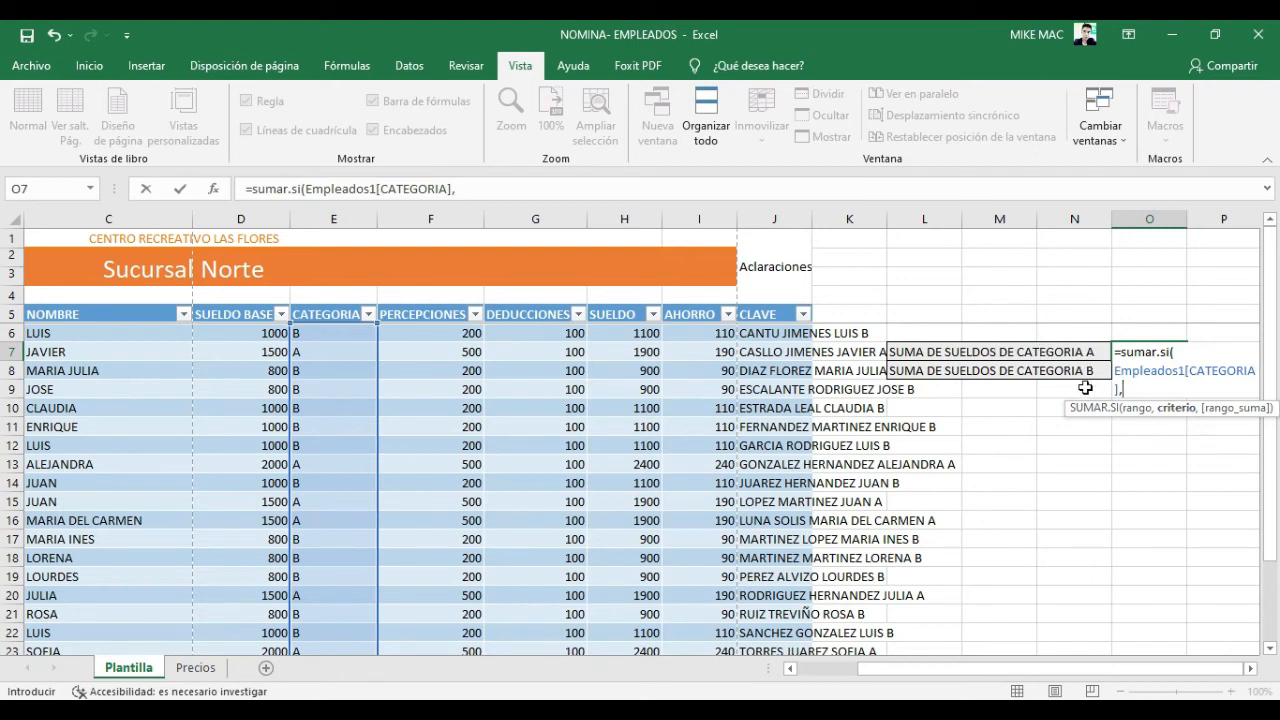
click(316, 350)
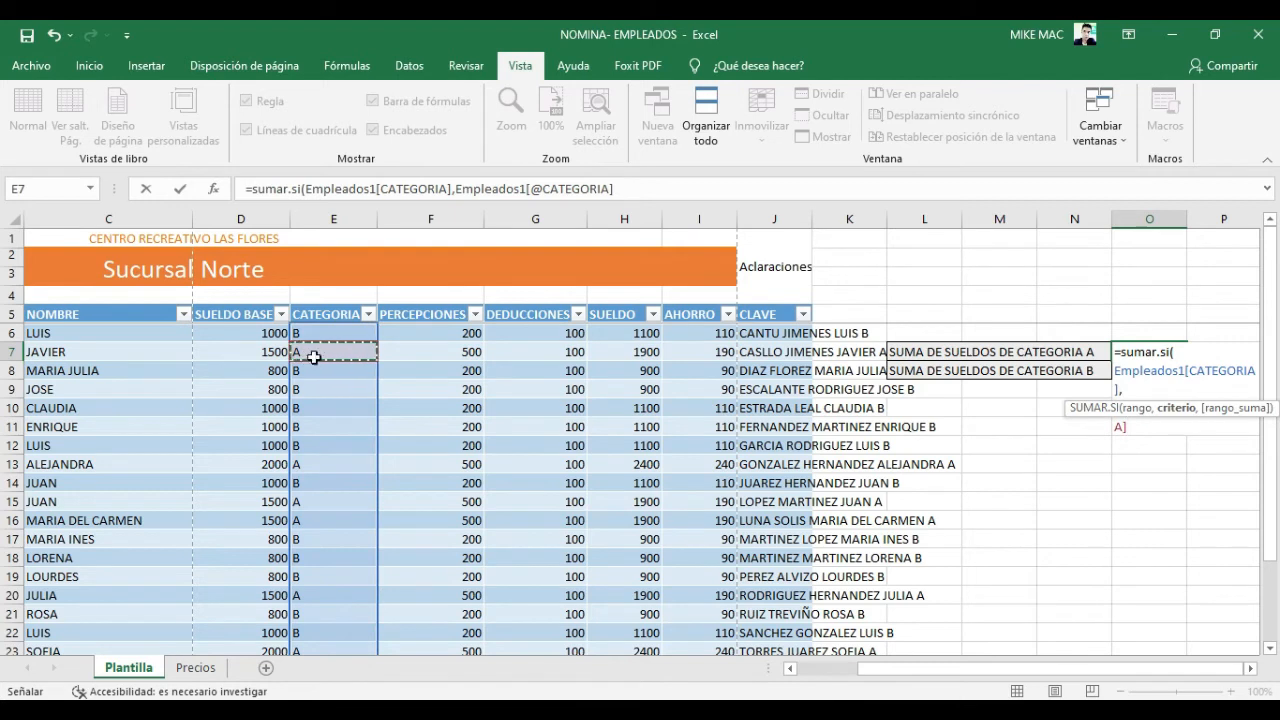
scroll(329, 494, down, 2)
scroll(327, 499, up, 1)
scroll(318, 494, up, 1)
text(,)
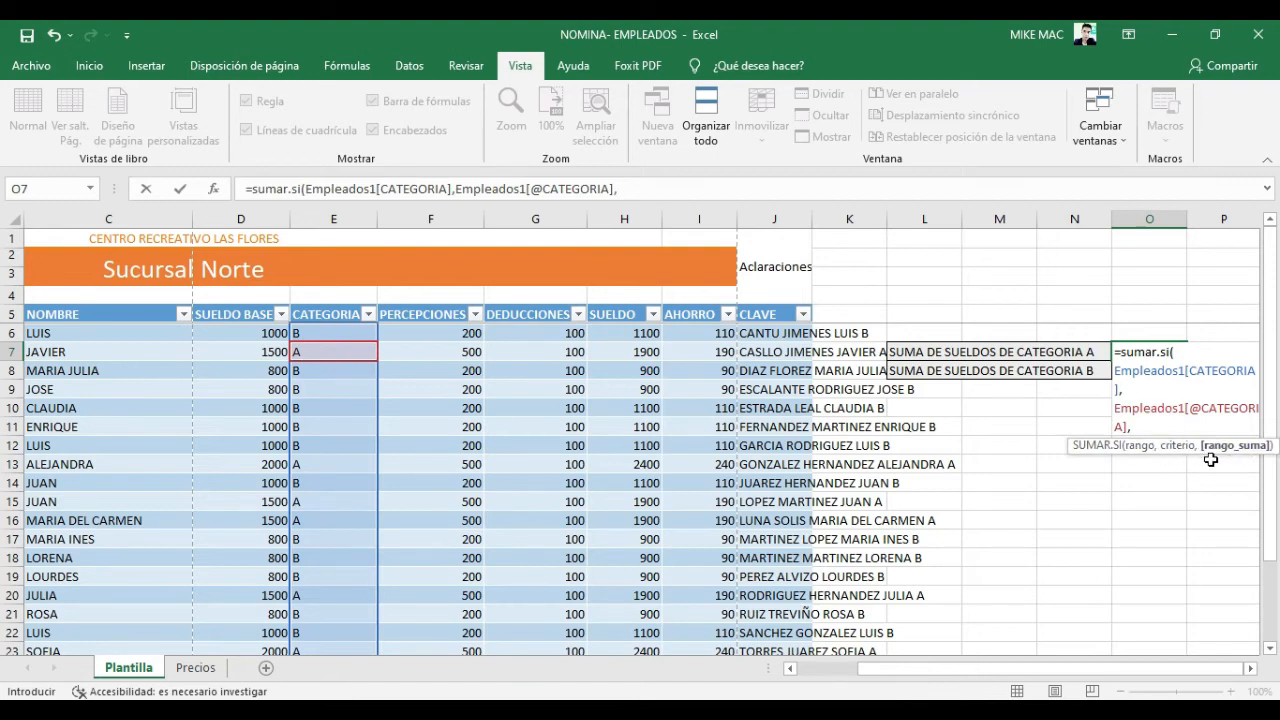
Complete the O7 formula with the SUELDO column, Empleados1[SUELDO], as the sum range and enter it.
click(619, 333)
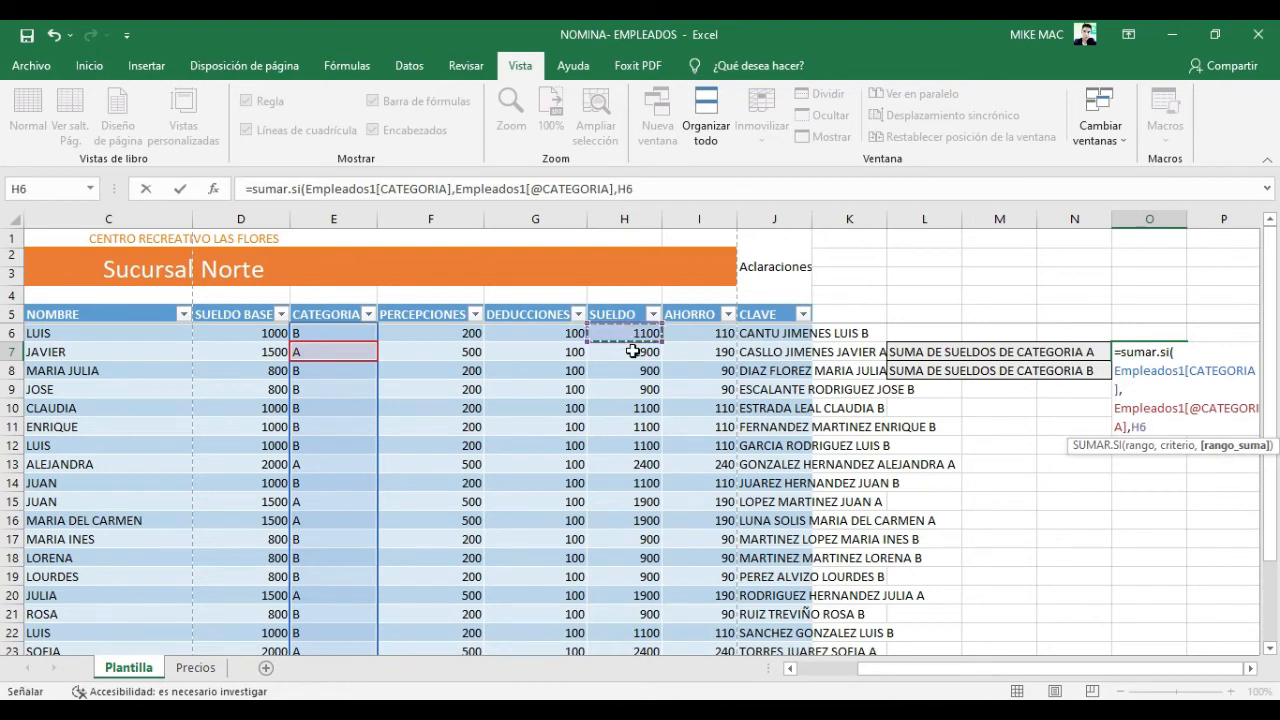
key(ctrl+shift+Down)
scroll(647, 481, up, 2)
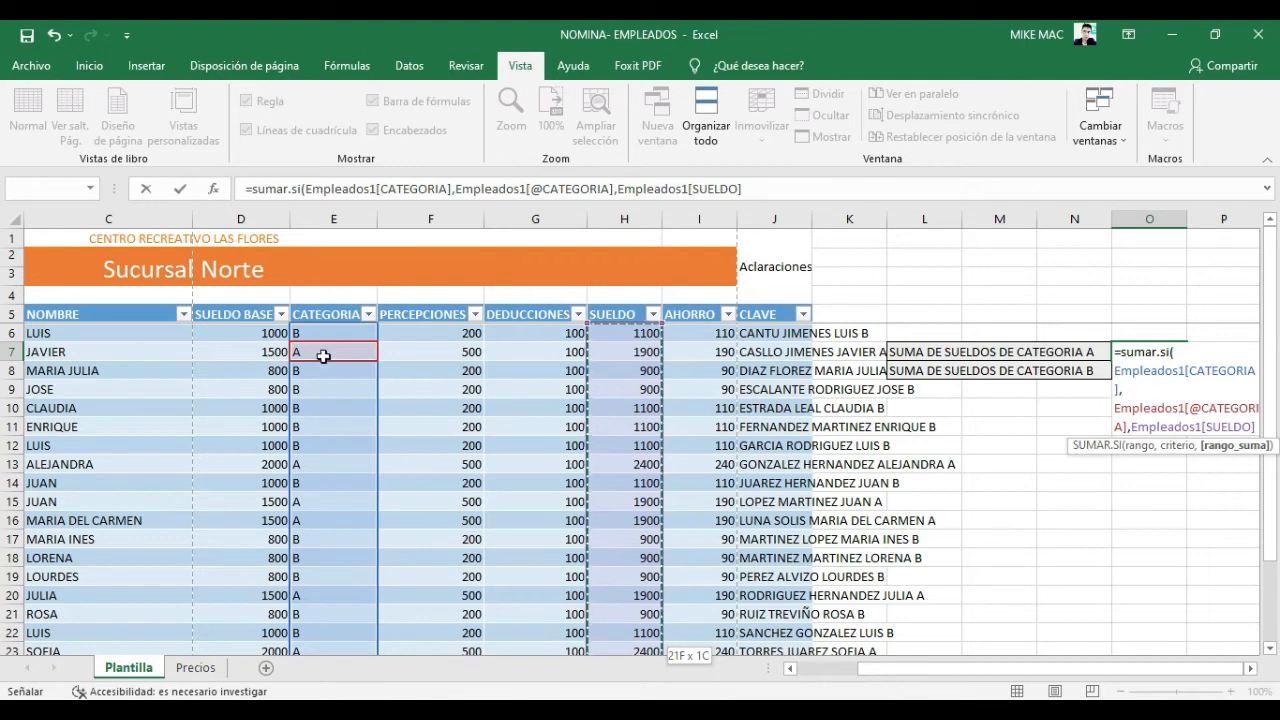
key(Return)
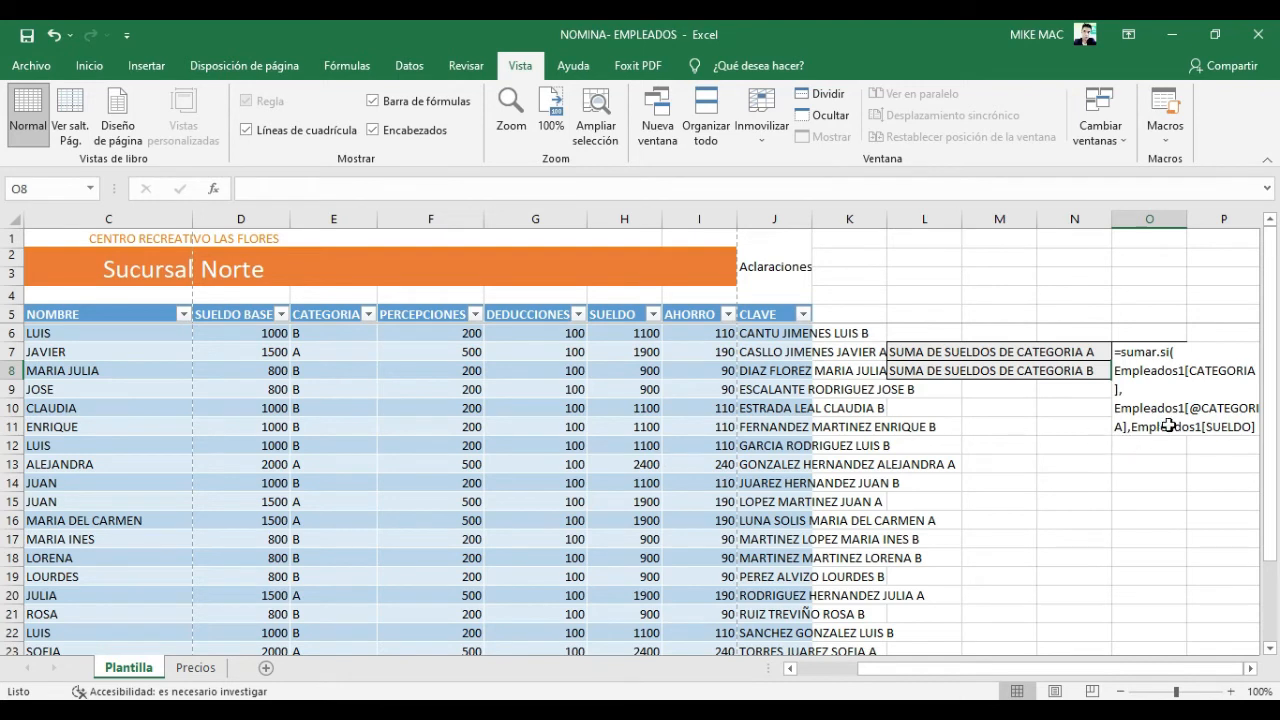
Reopen the SUMAR.SI formula in O7, inspect its three arguments and enter it again.
click(1253, 667)
click(1253, 667)
click(1253, 667)
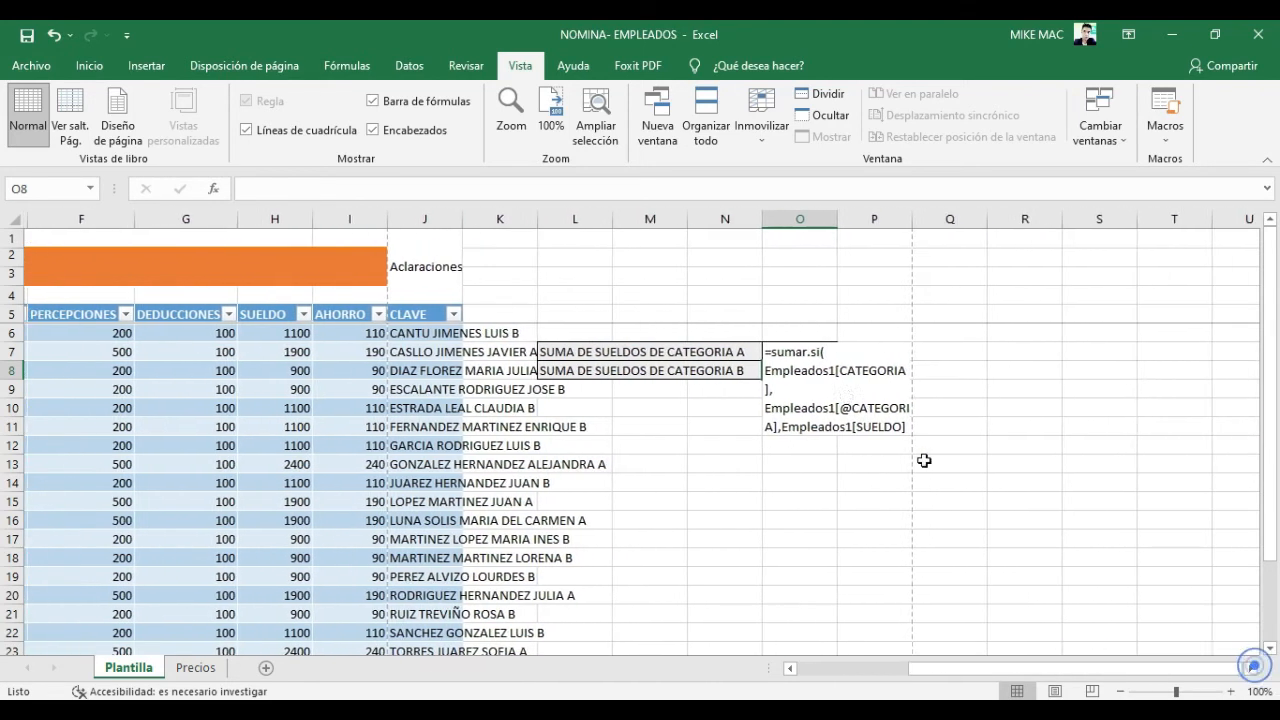
click(806, 354)
click(793, 368)
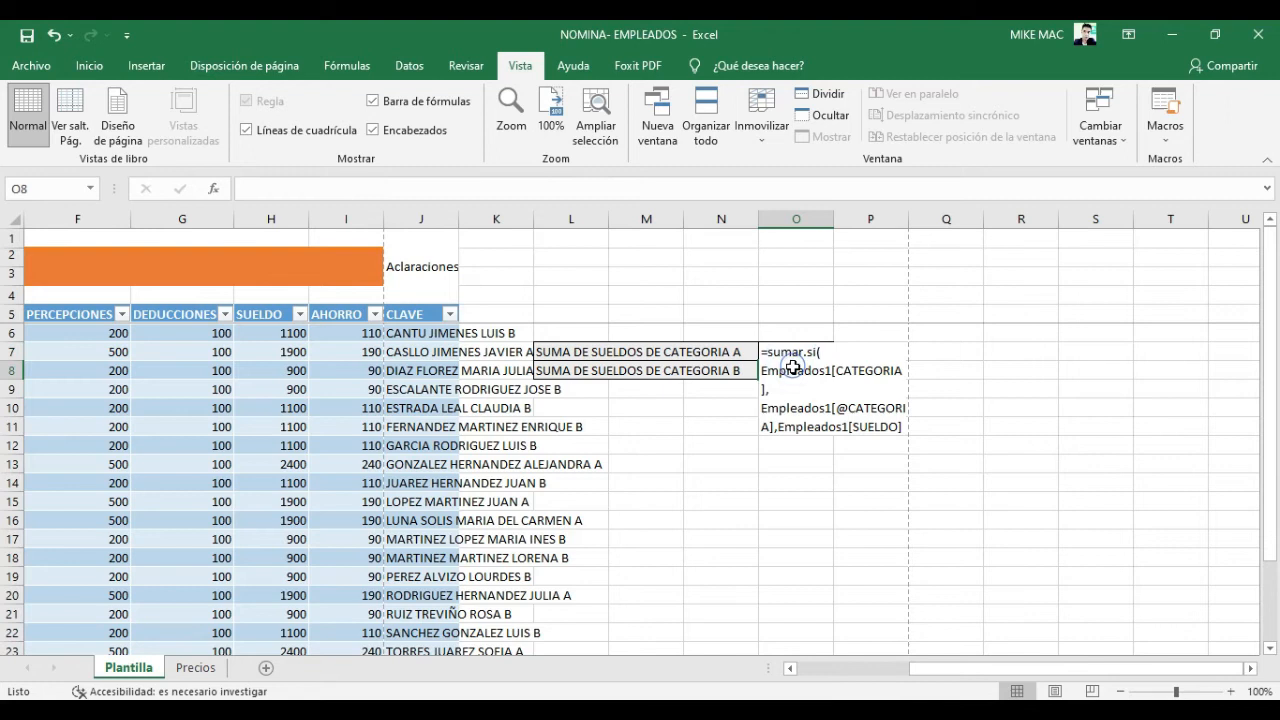
click(786, 352)
double_click(784, 352)
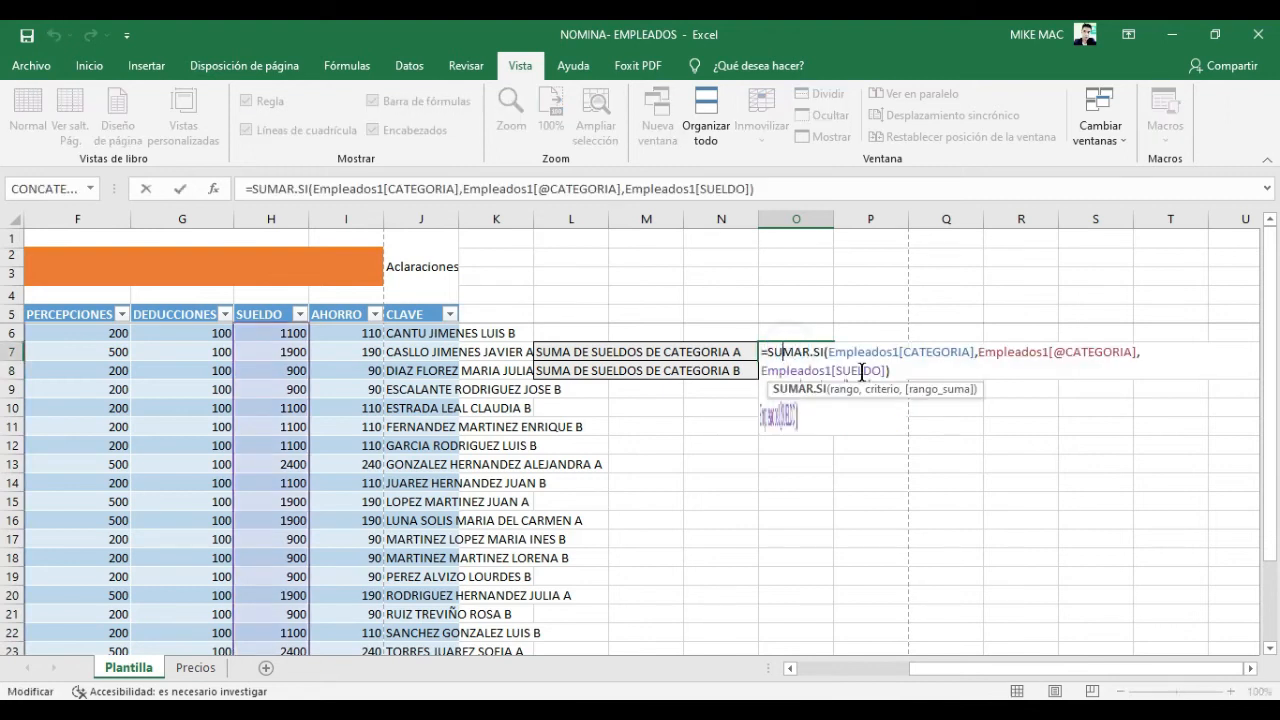
click(896, 371)
key(Return)
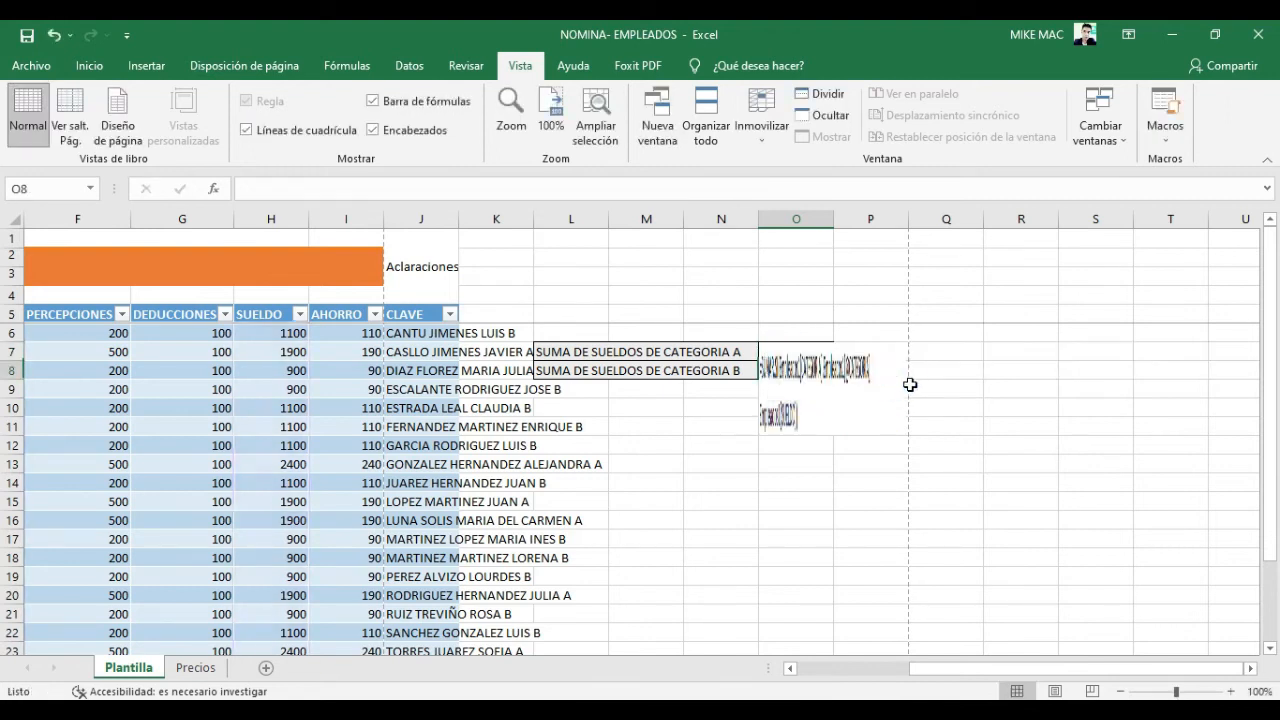
click(720, 500)
click(730, 425)
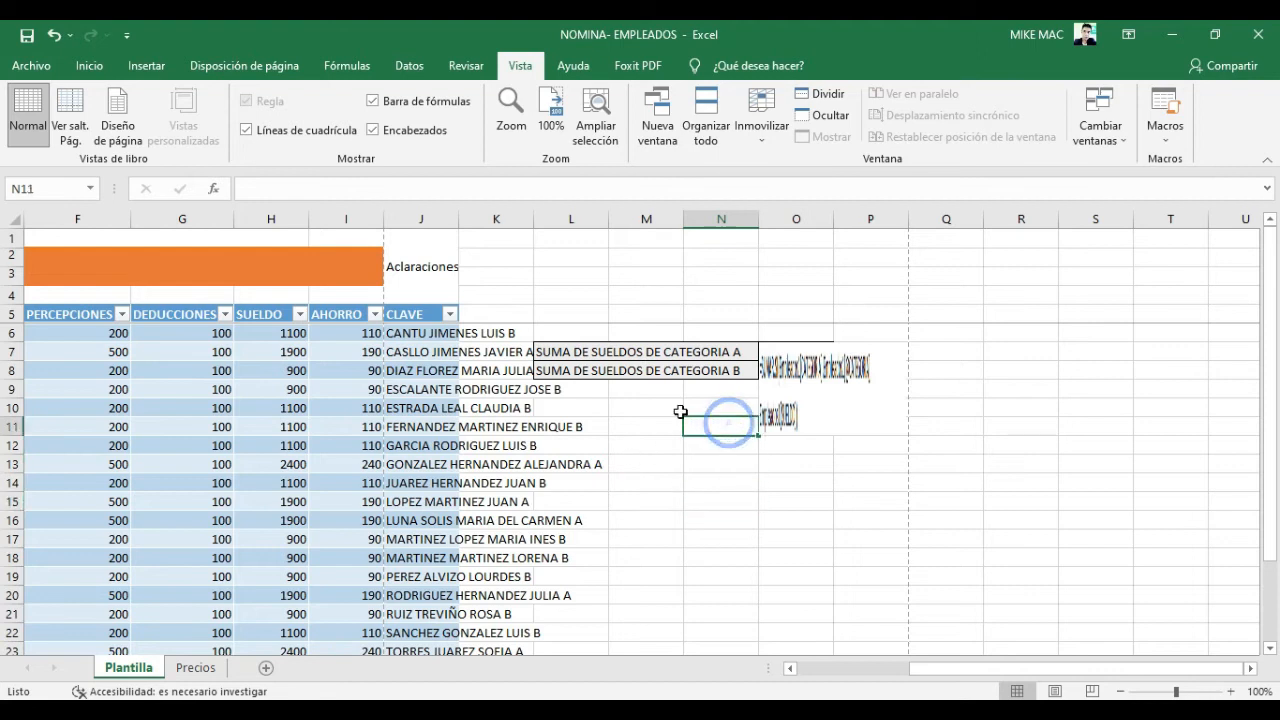
click(839, 371)
click(778, 365)
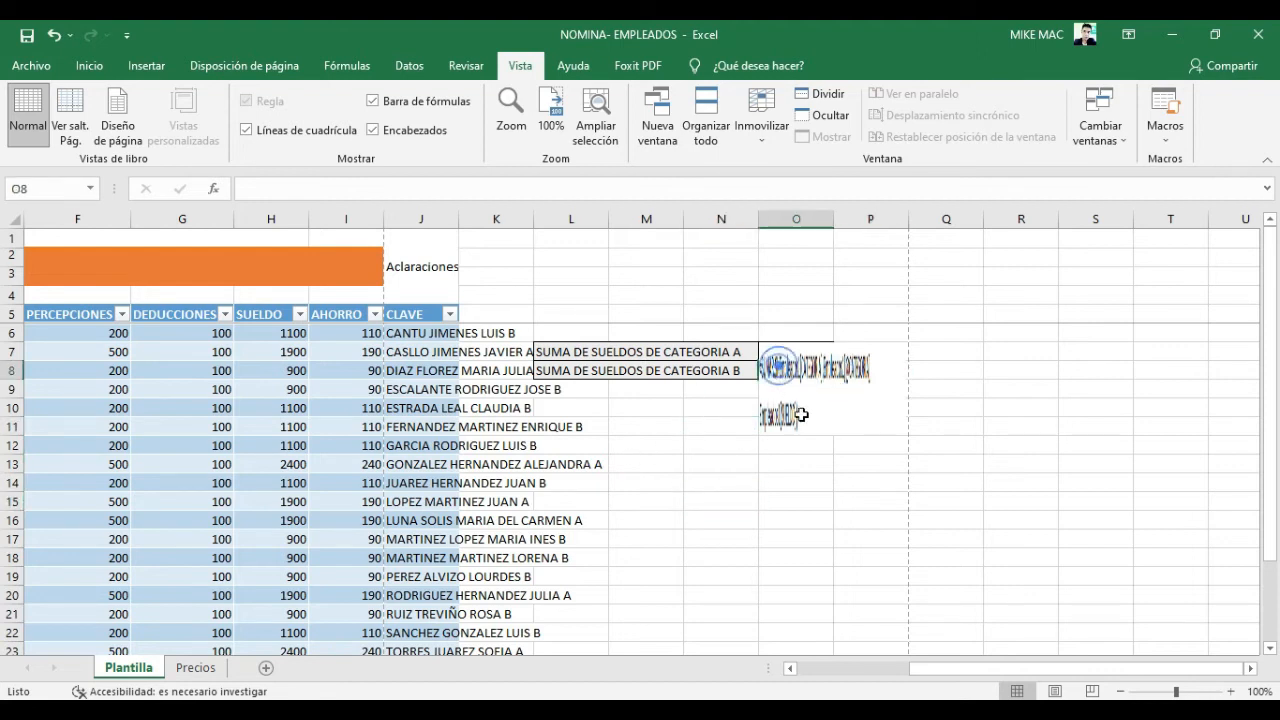
double_click(801, 420)
click(837, 410)
click(785, 492)
click(725, 465)
Review the complete O7 formula once more and re-enter it.
click(794, 366)
double_click(793, 352)
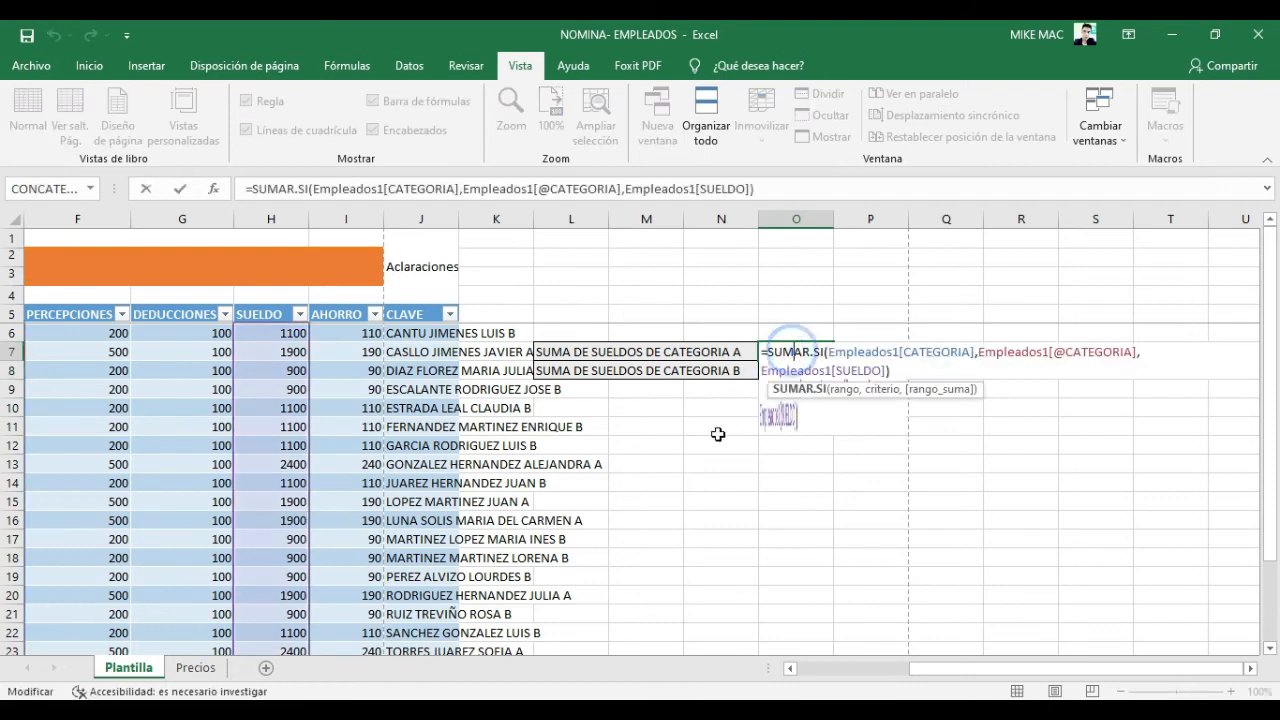
click(796, 189)
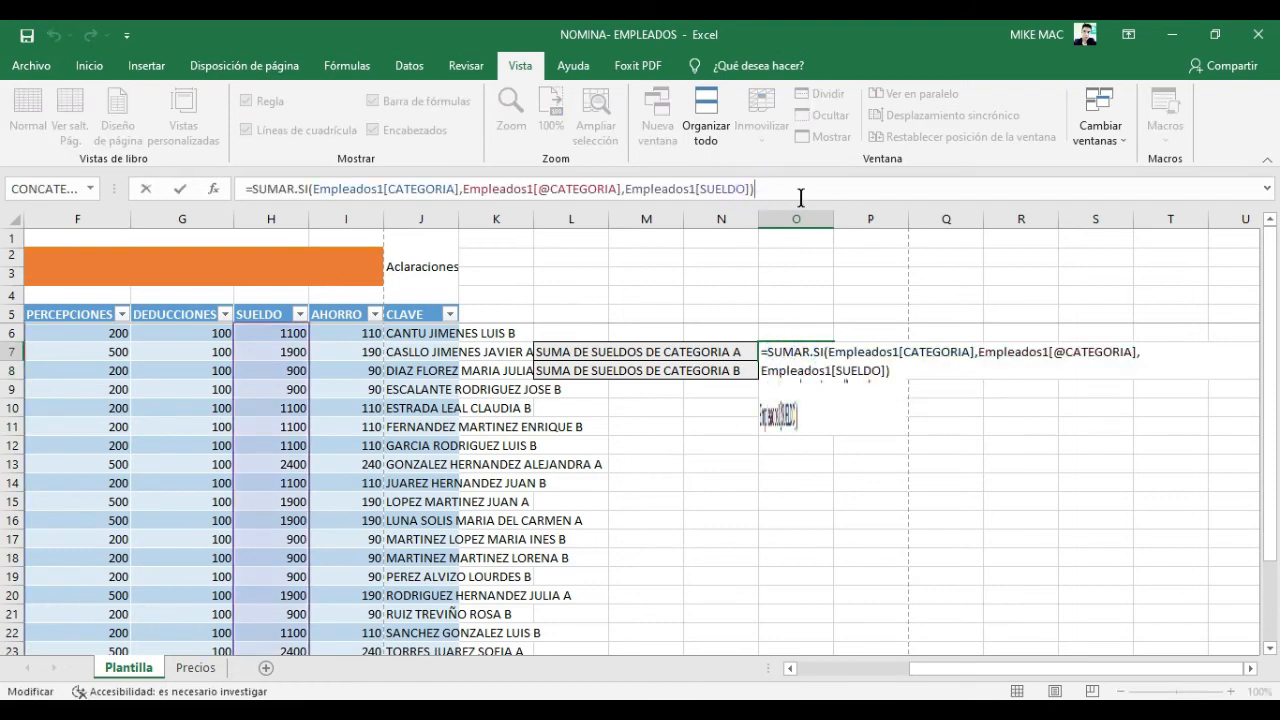
key(Return)
Look over the employee table and check the category A salary total in O7.
click(768, 425)
drag(950, 668, 820, 668)
scroll(545, 543, down, 3)
scroll(570, 575, up, 3)
drag(944, 668, 1262, 690)
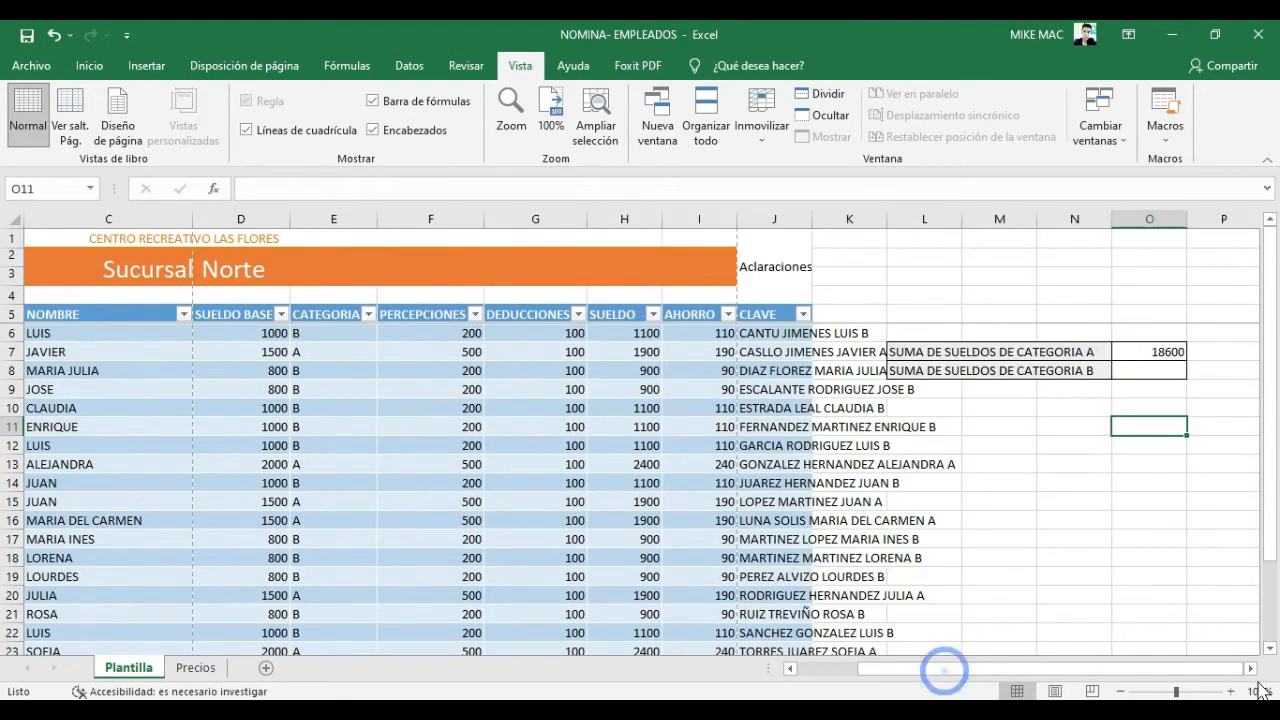
click(1150, 345)
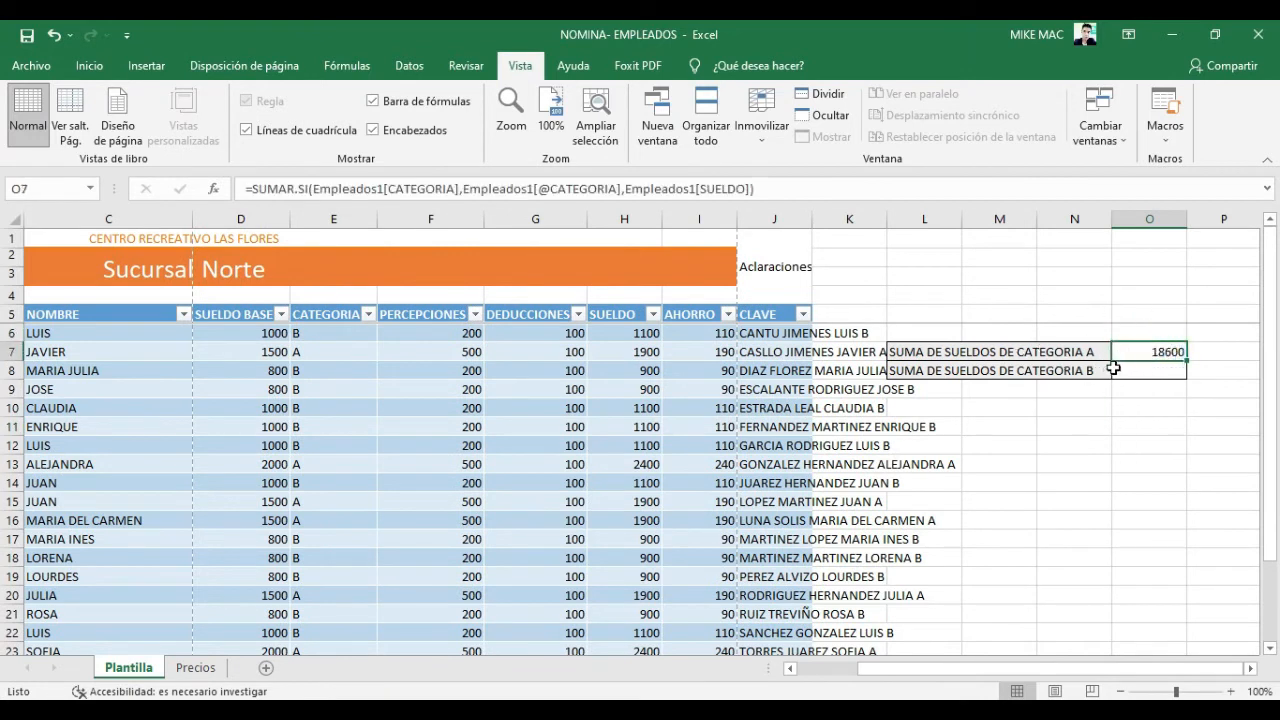
Search the function library for "sumar.si" and insert the SUMAR.SI function in cell O8.
click(1149, 371)
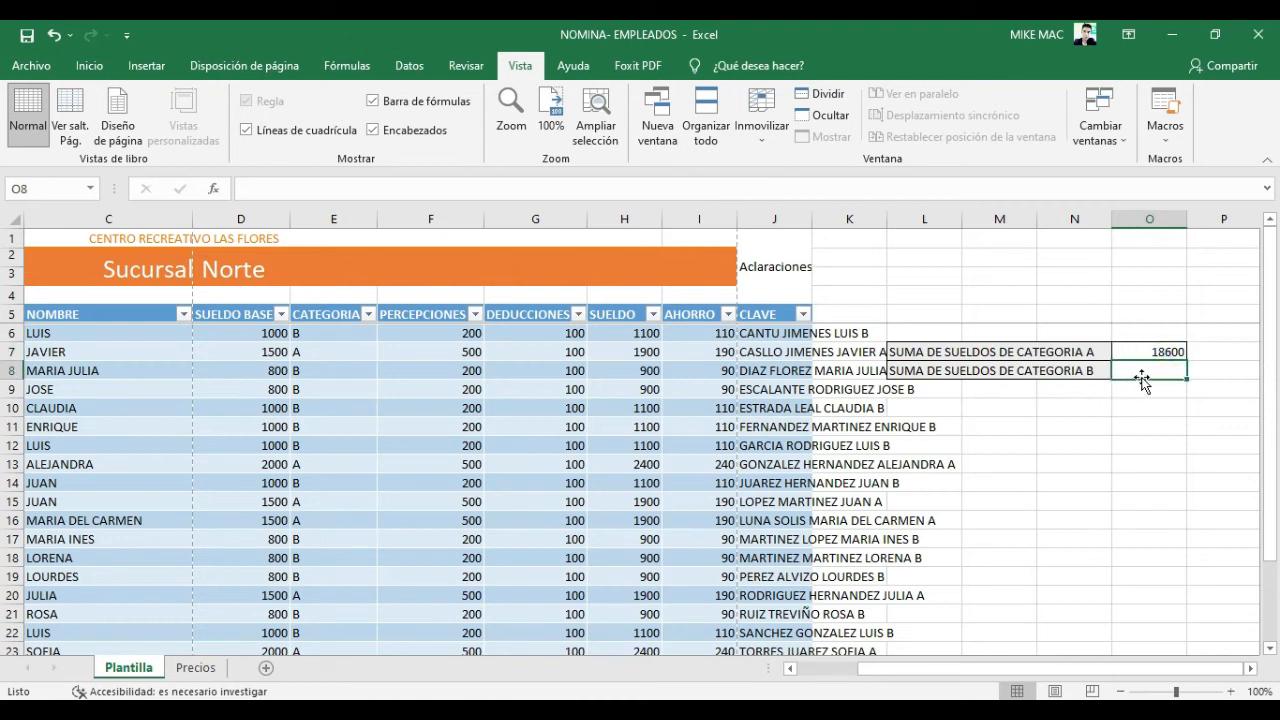
click(1140, 366)
click(213, 190)
drag(898, 351, 915, 296)
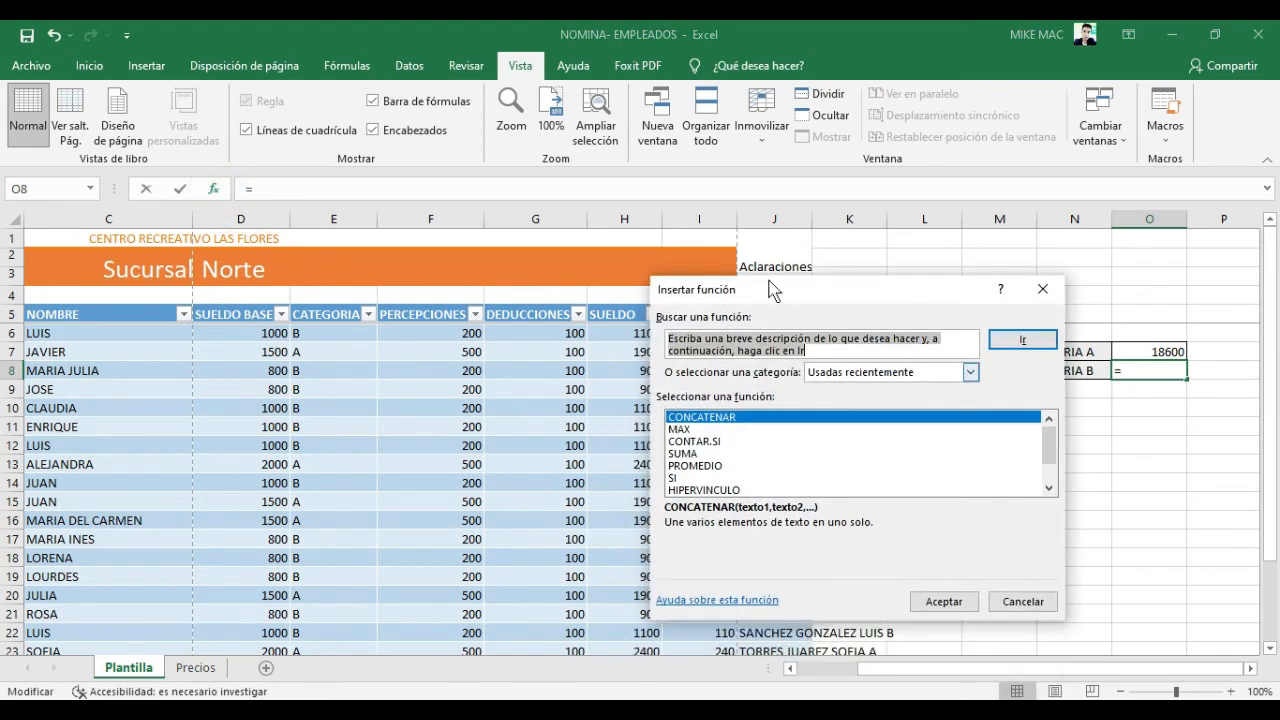
click(801, 347)
drag(801, 347, 645, 343)
text(sumar.si)
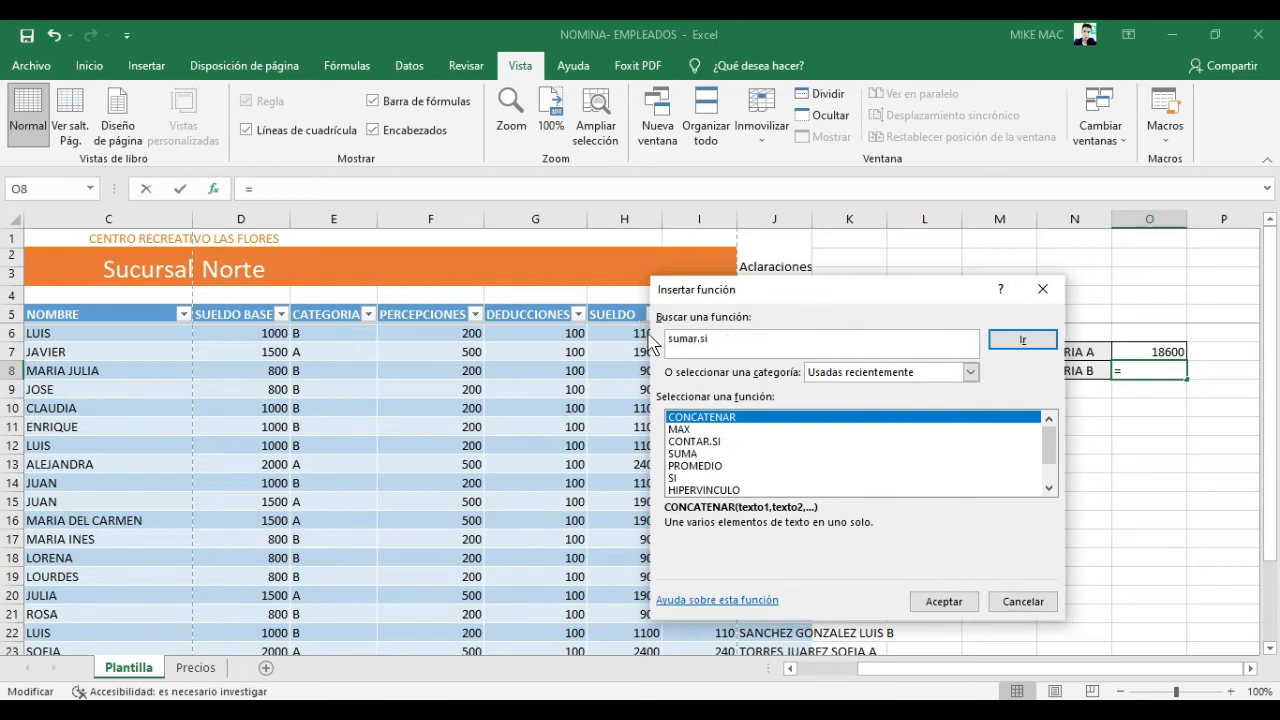
click(1030, 342)
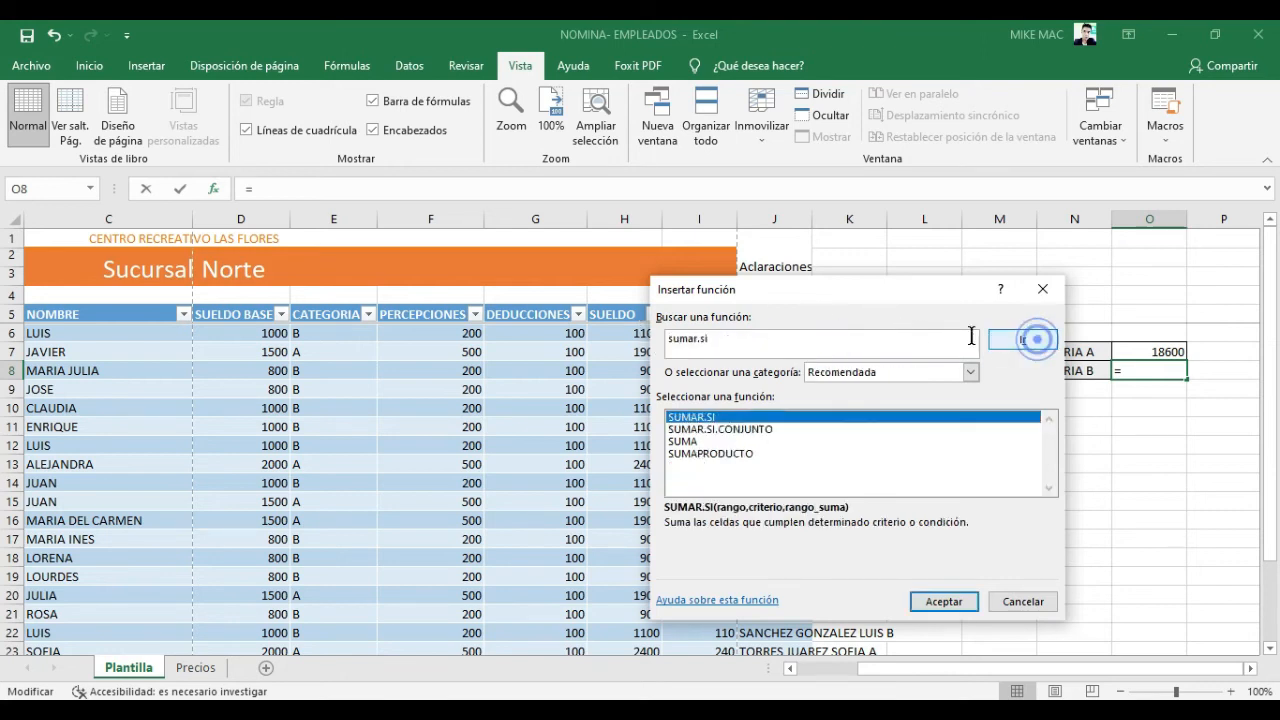
click(708, 416)
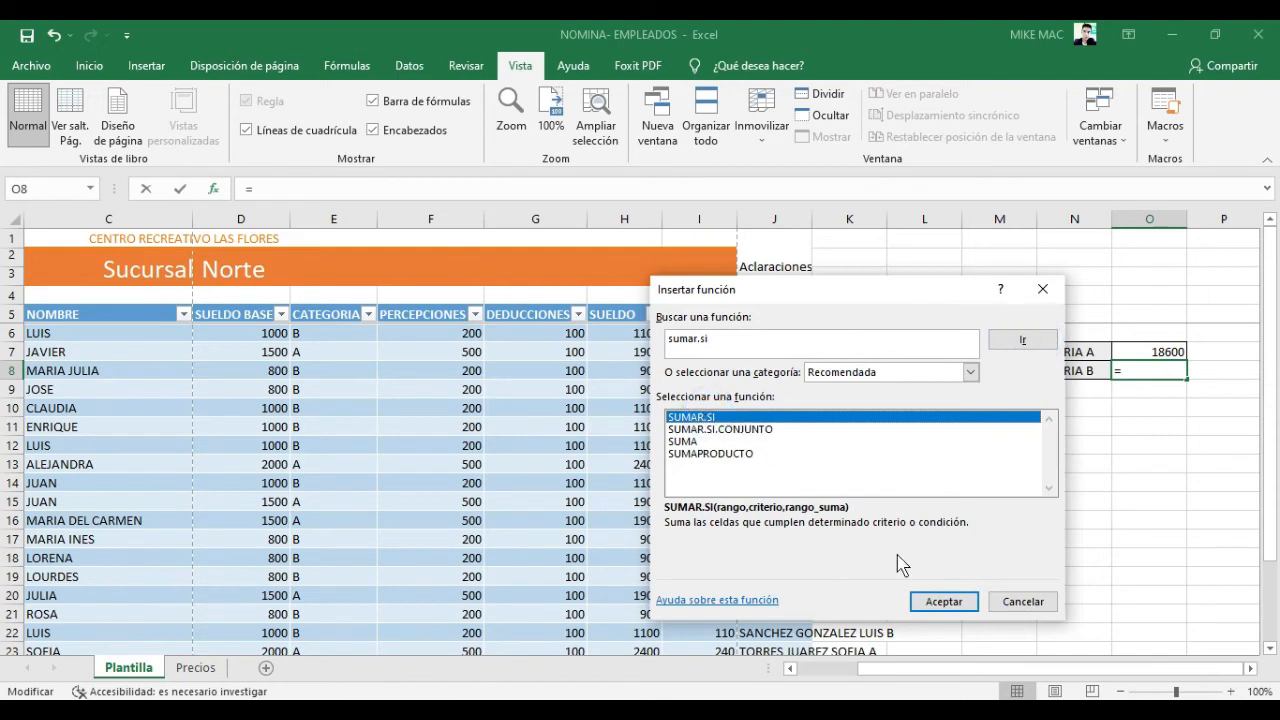
click(944, 601)
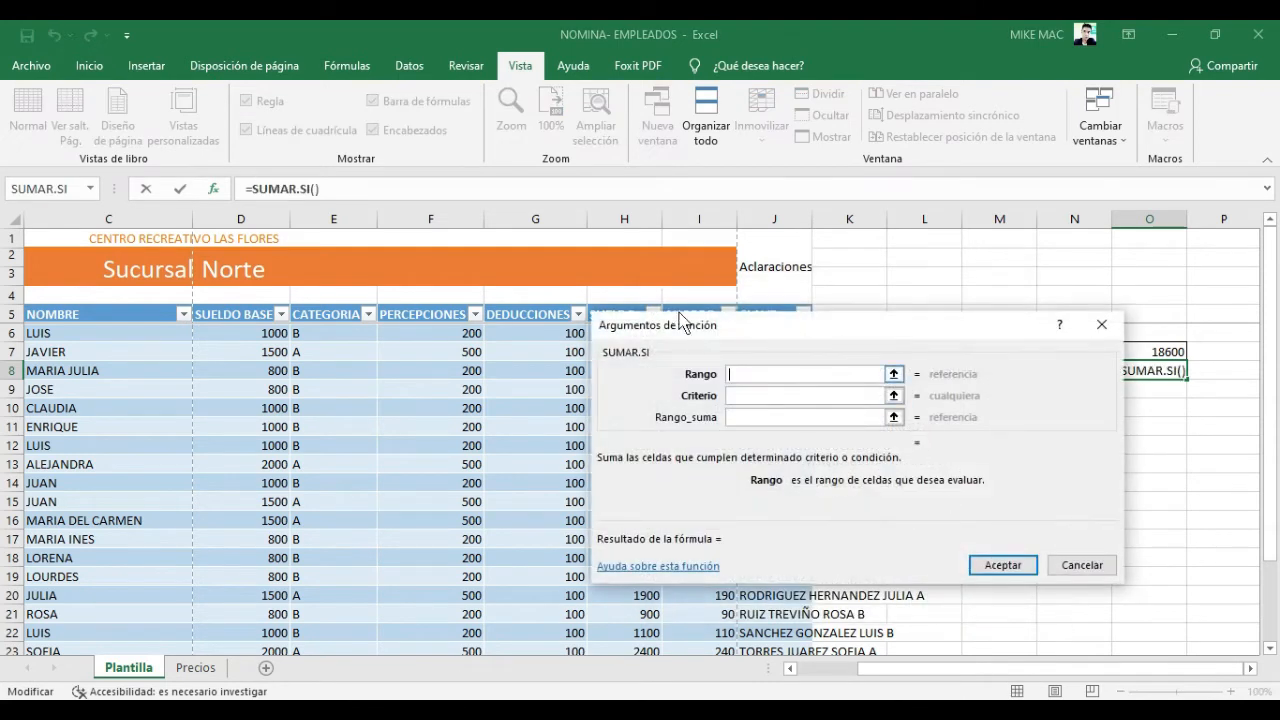
Set the function's Rango to the CATEGORIA column and its Criterio to cell E8, which holds category B.
click(751, 376)
drag(329, 336, 338, 605)
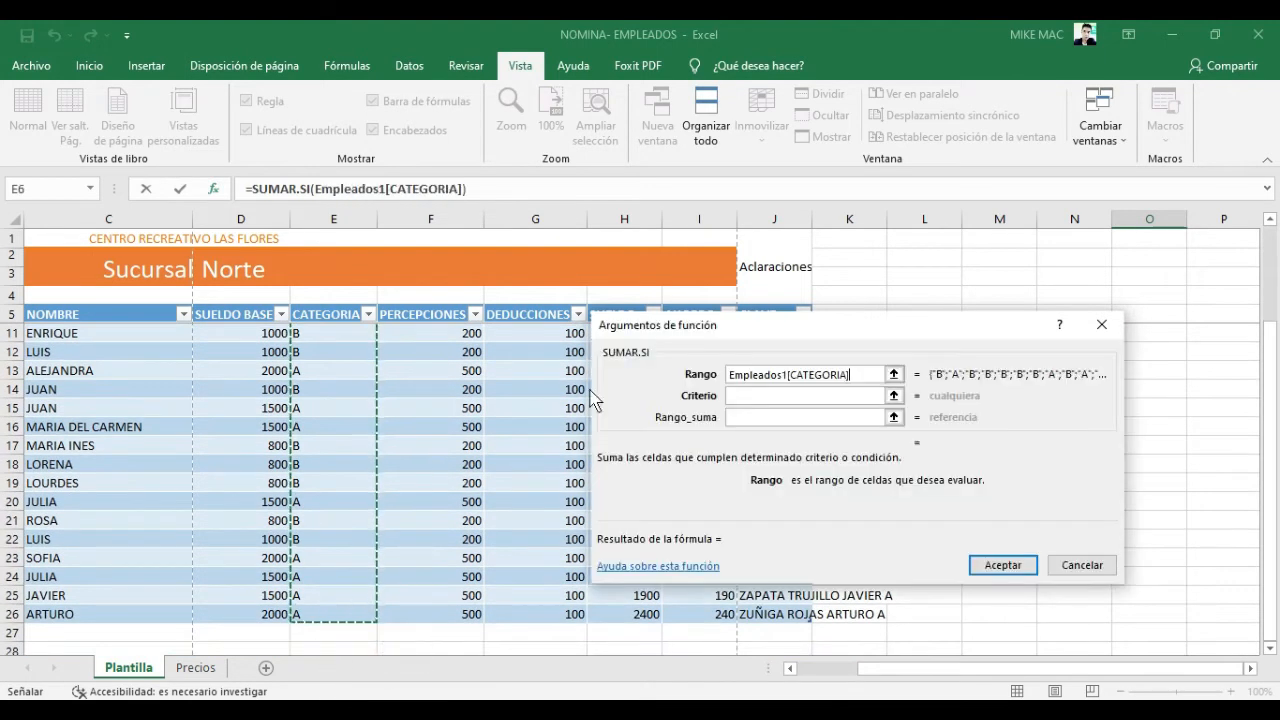
click(750, 396)
scroll(257, 335, up, 2)
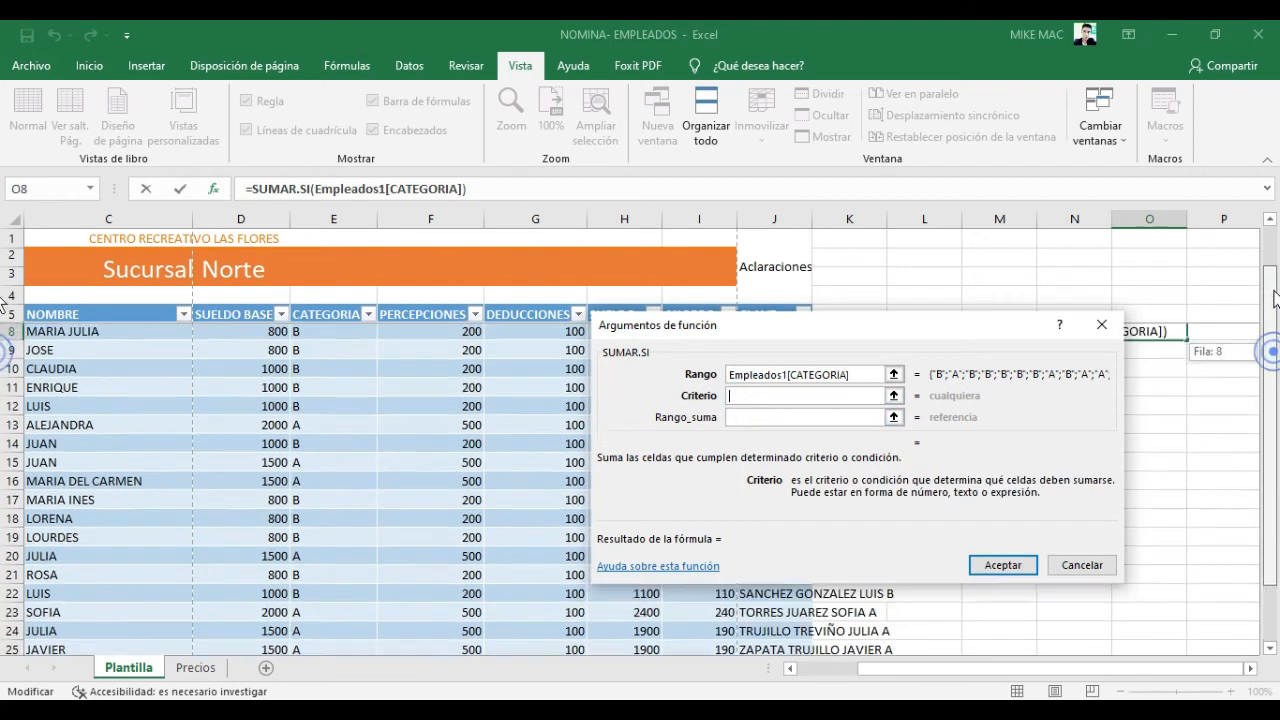
click(308, 370)
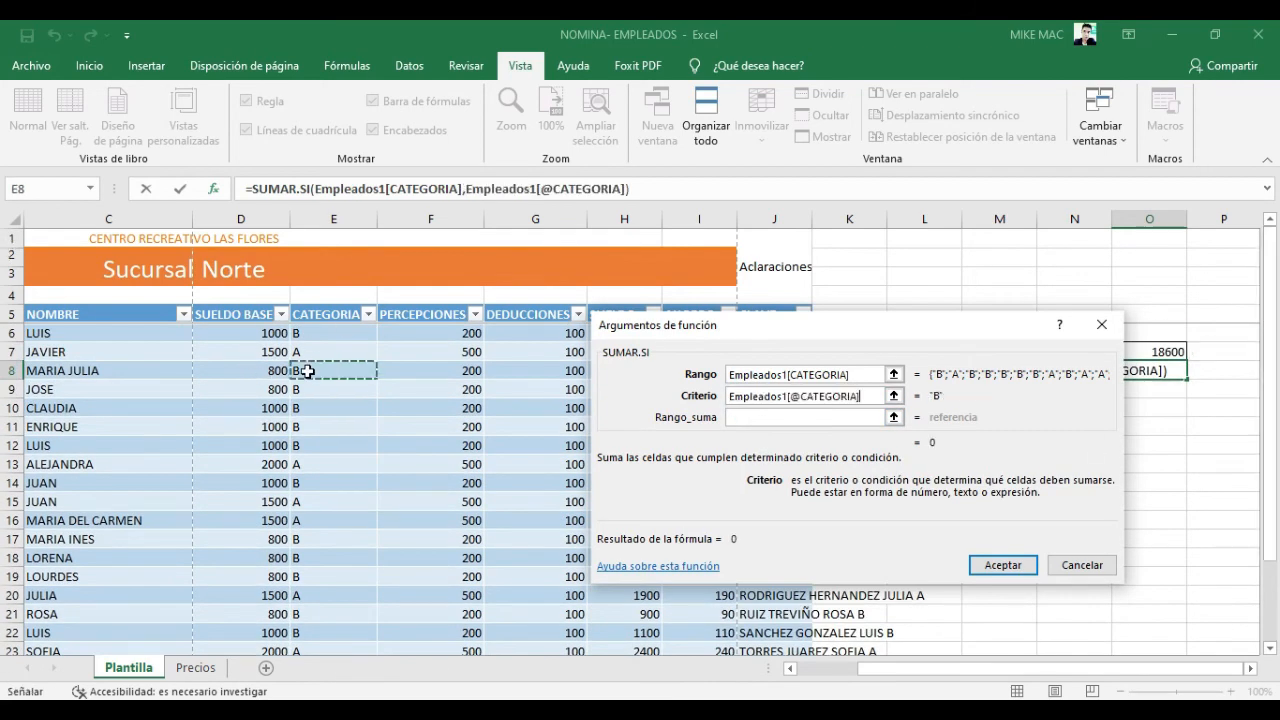
Set the function's Rango_suma to the SUELDO column and accept the SUMAR.SI formula in cell O8.
click(755, 417)
drag(778, 344, 925, 365)
drag(612, 333, 648, 622)
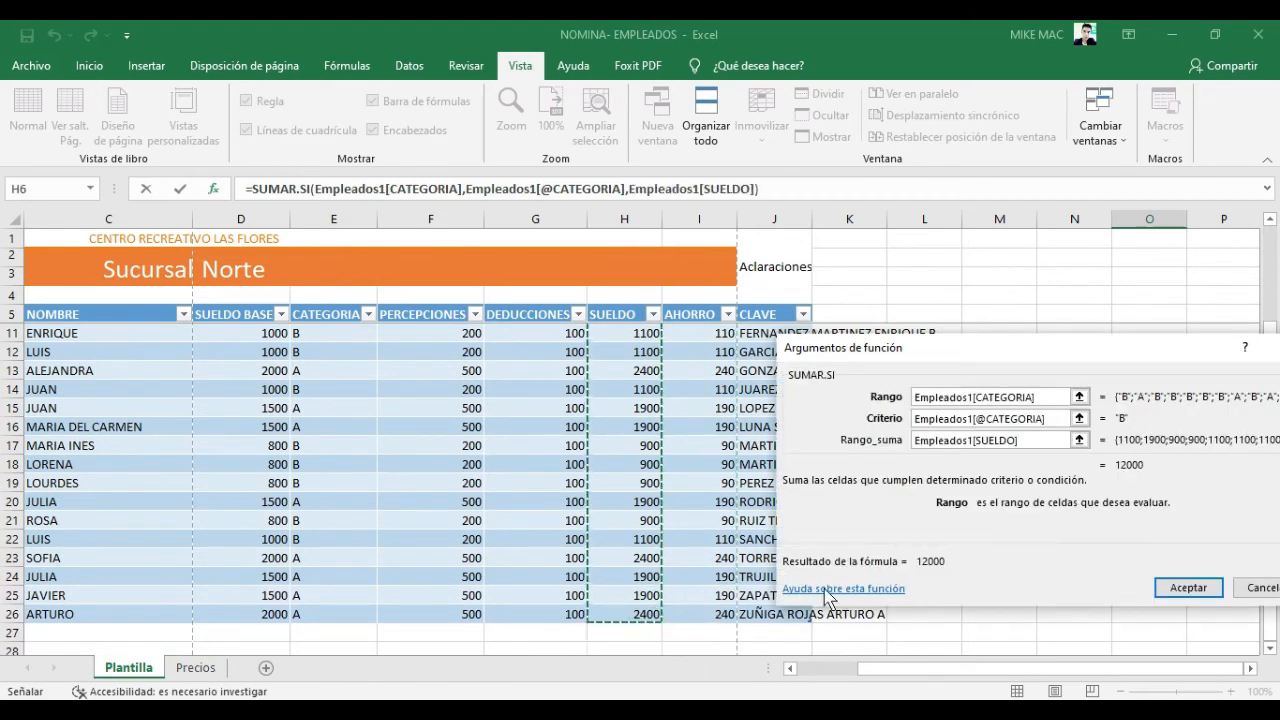
drag(1110, 352, 960, 350)
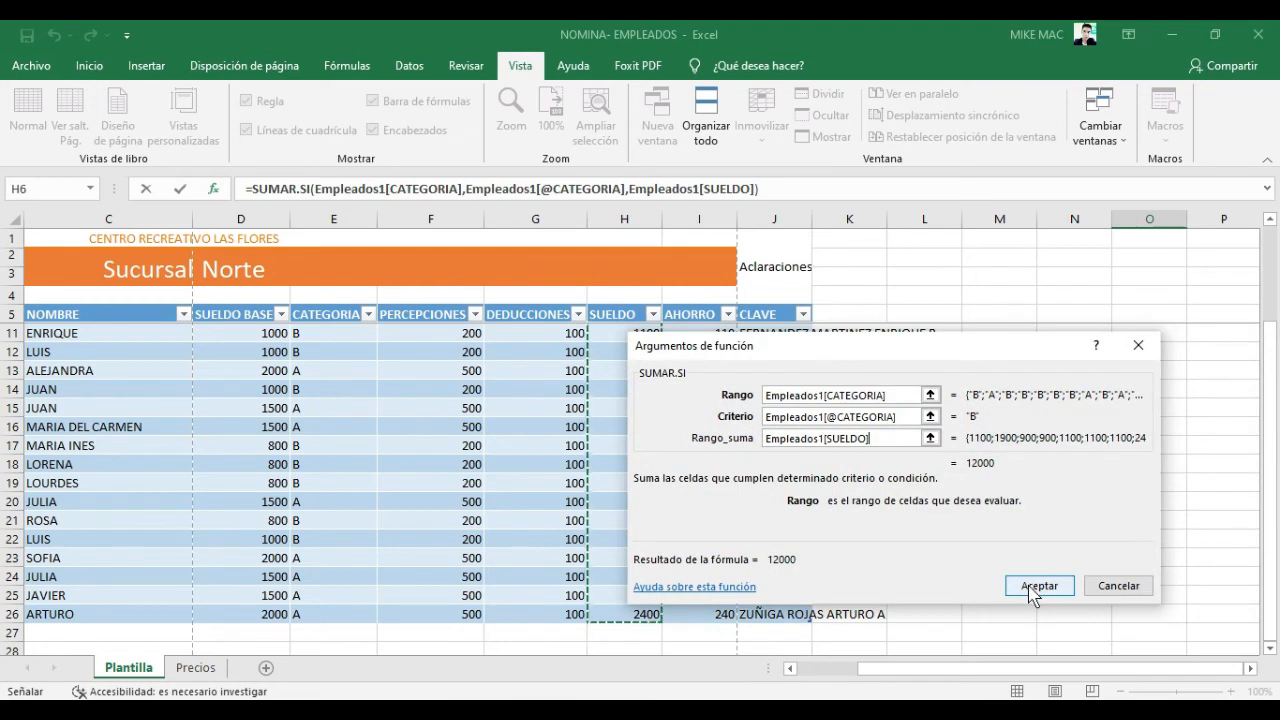
click(1035, 586)
scroll(1060, 457, up, 1)
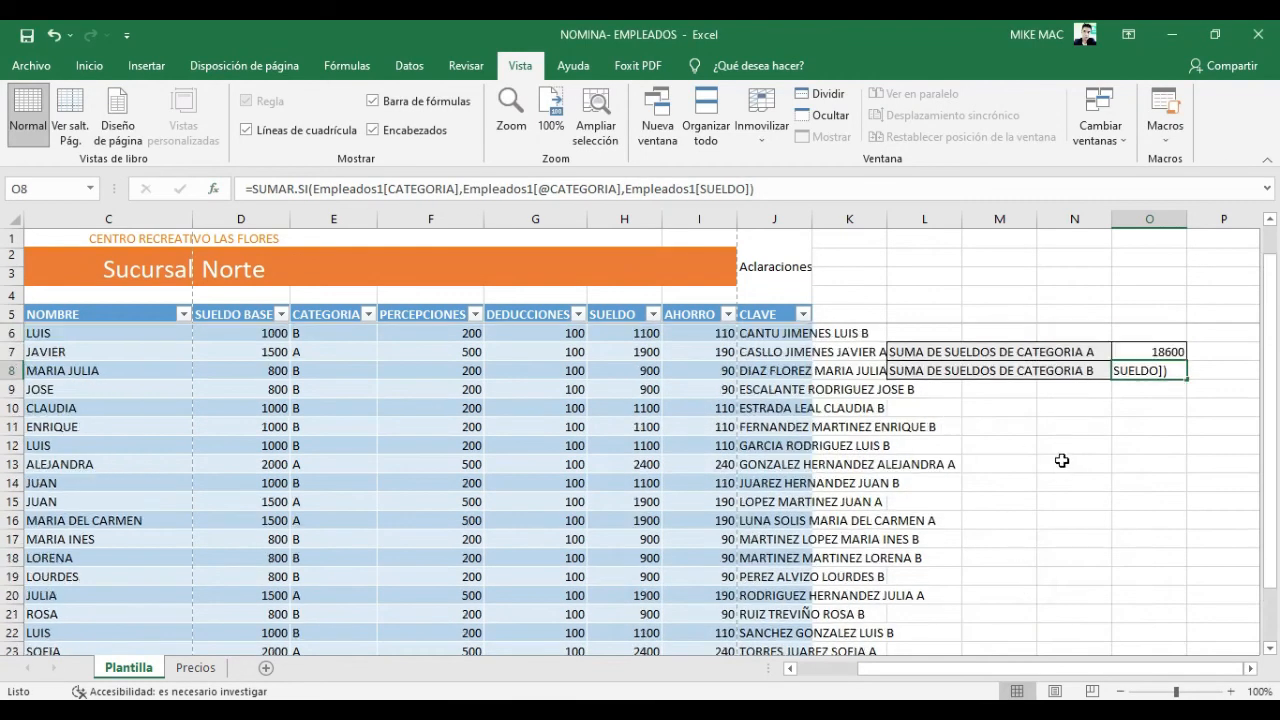
drag(929, 674, 1013, 677)
click(1118, 578)
click(1140, 368)
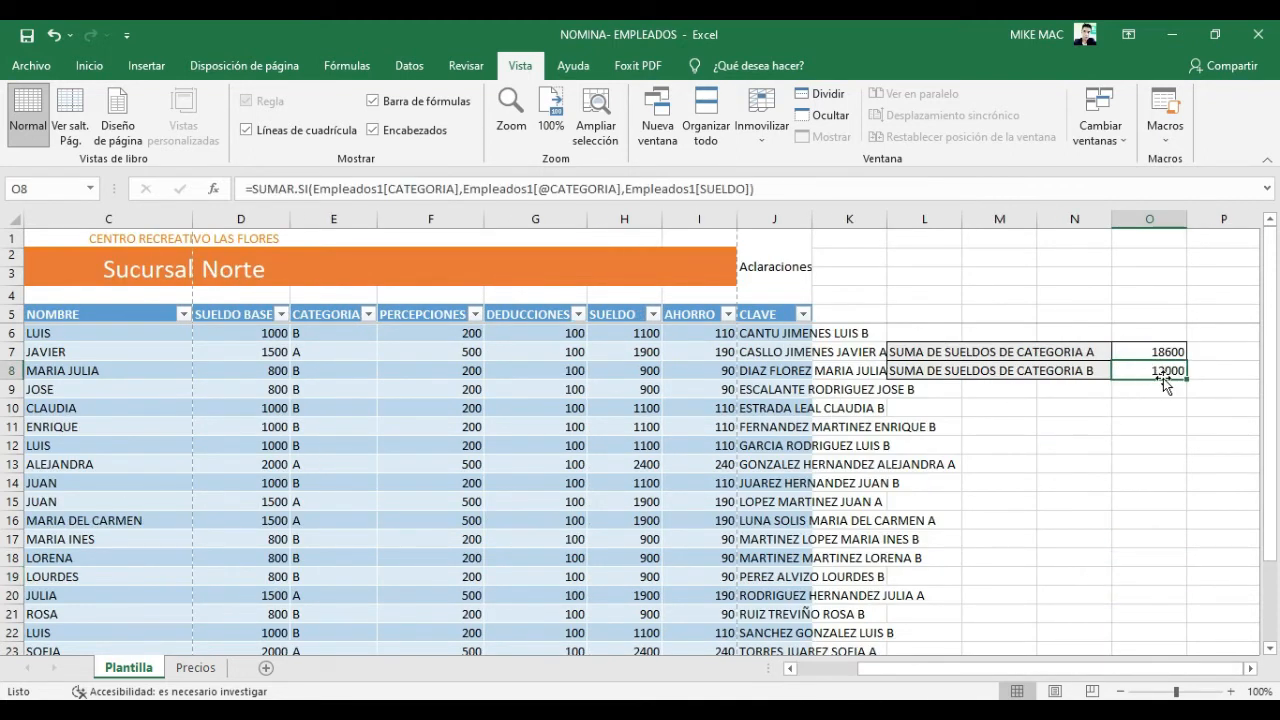
Check the category totals in O7 and O8 against the CATEGORIA and SUELDO columns of the employee table.
click(1126, 353)
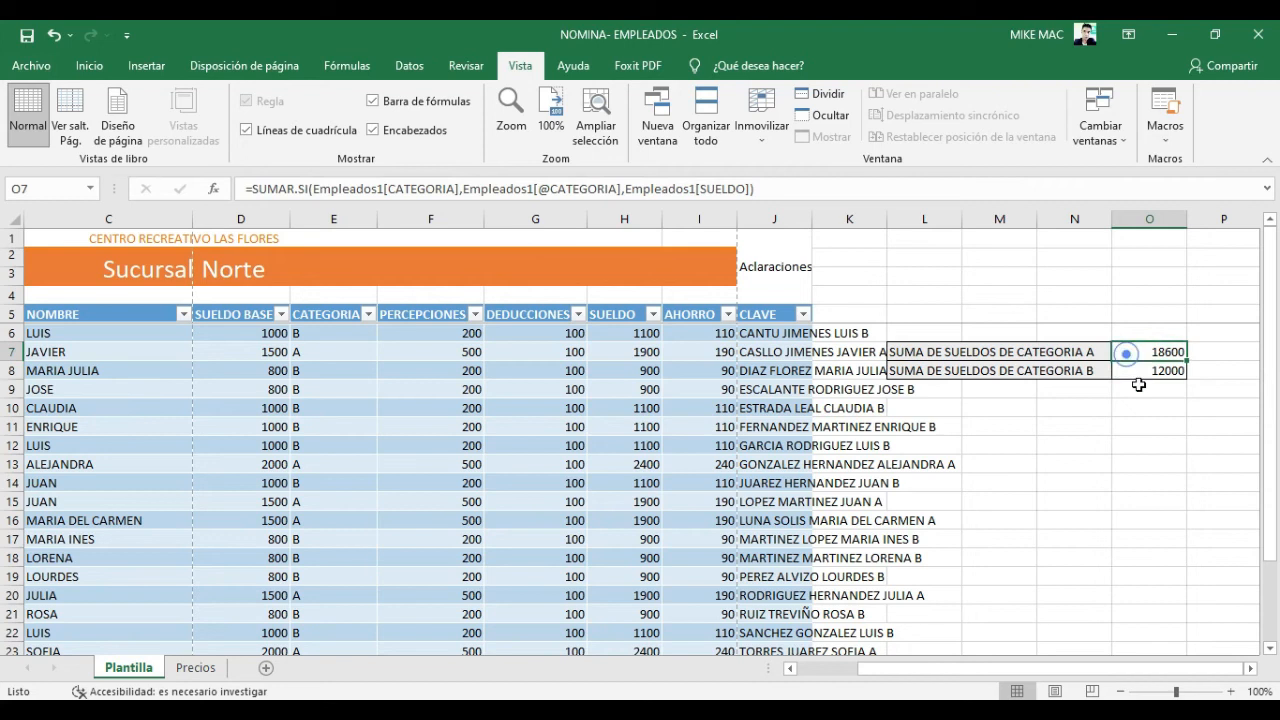
click(237, 331)
click(338, 336)
drag(337, 333, 323, 640)
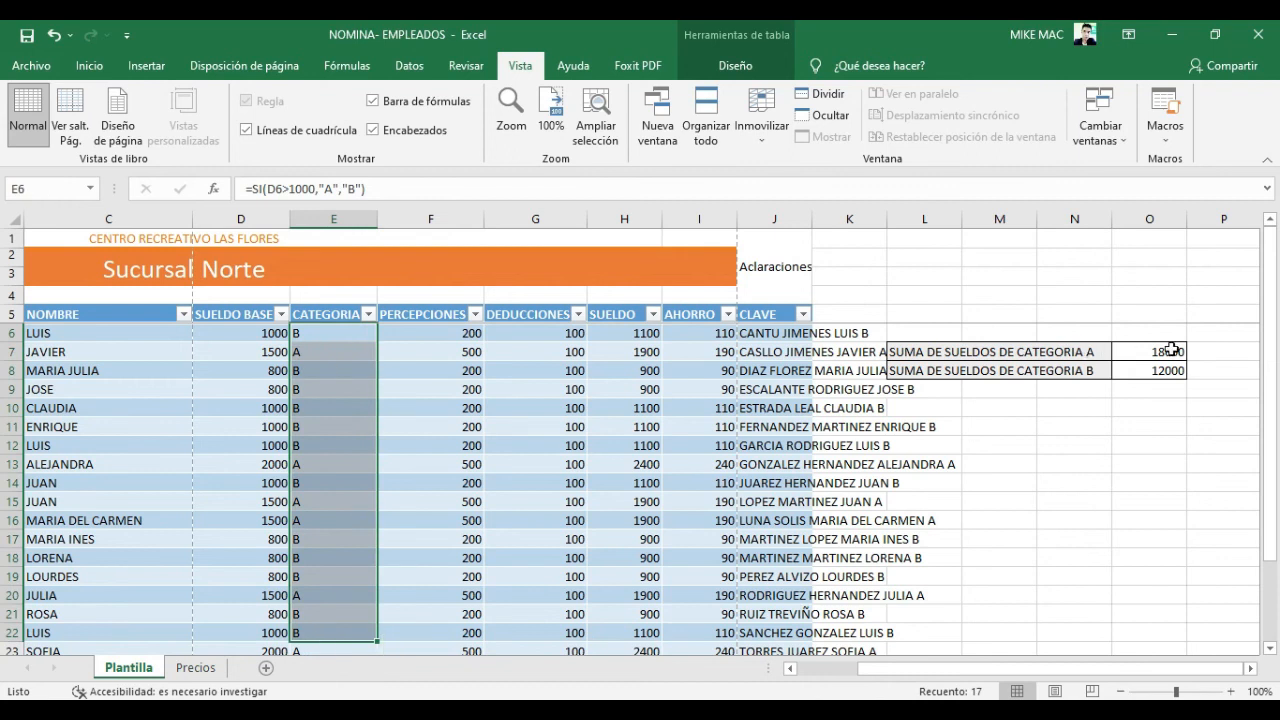
click(342, 349)
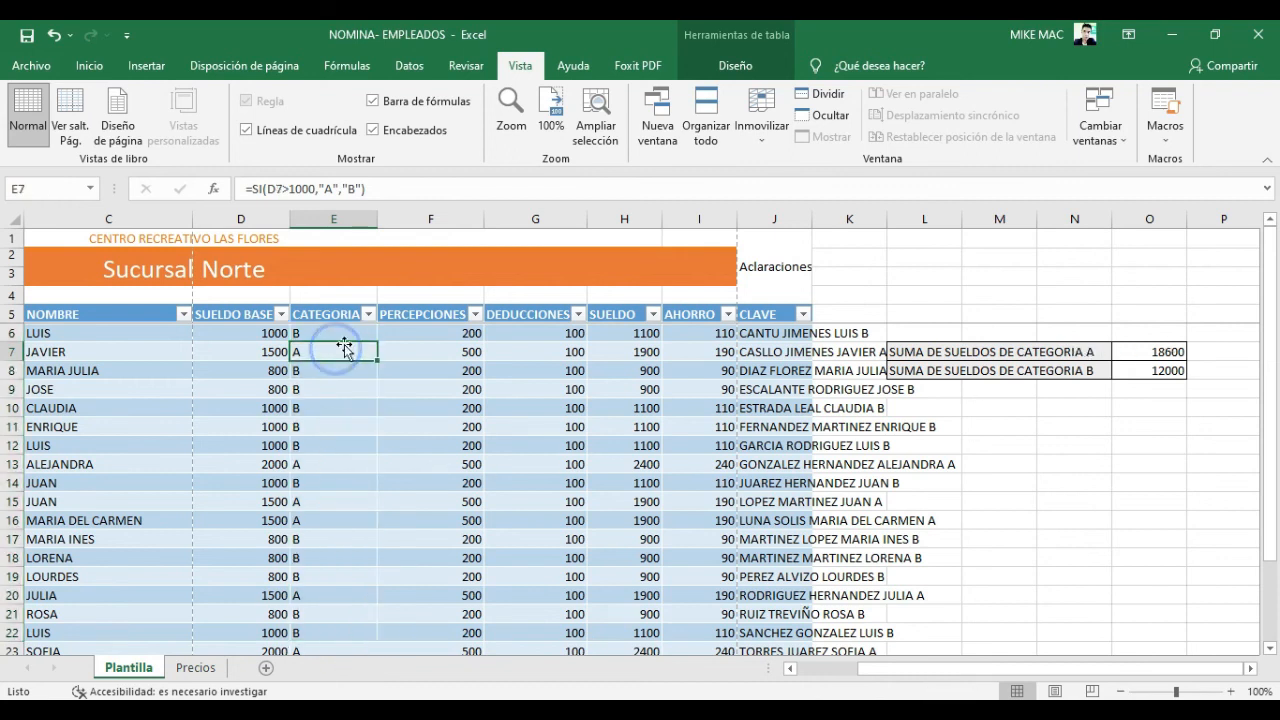
drag(609, 329, 634, 651)
click(1078, 371)
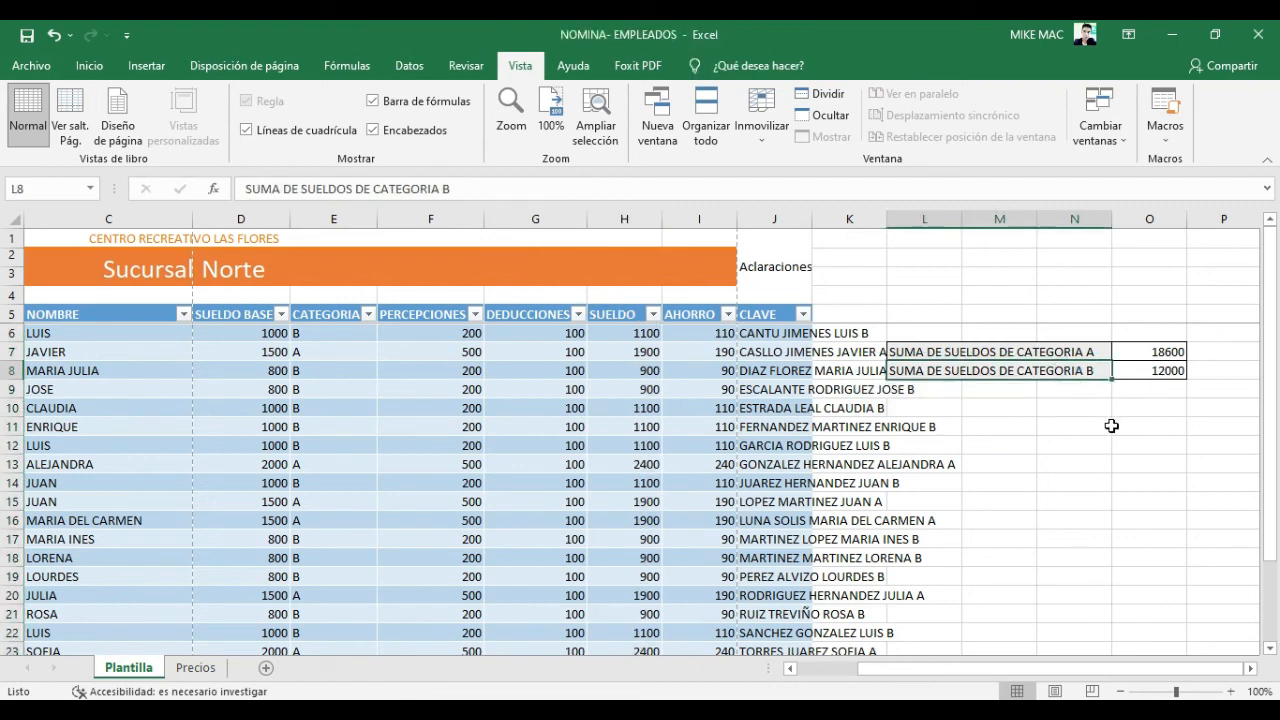
Switch to Excel16_P07.pdf in Foxit PhantomPDF and read the task about the hyperlink in cell J1.
key(alt+Tab)
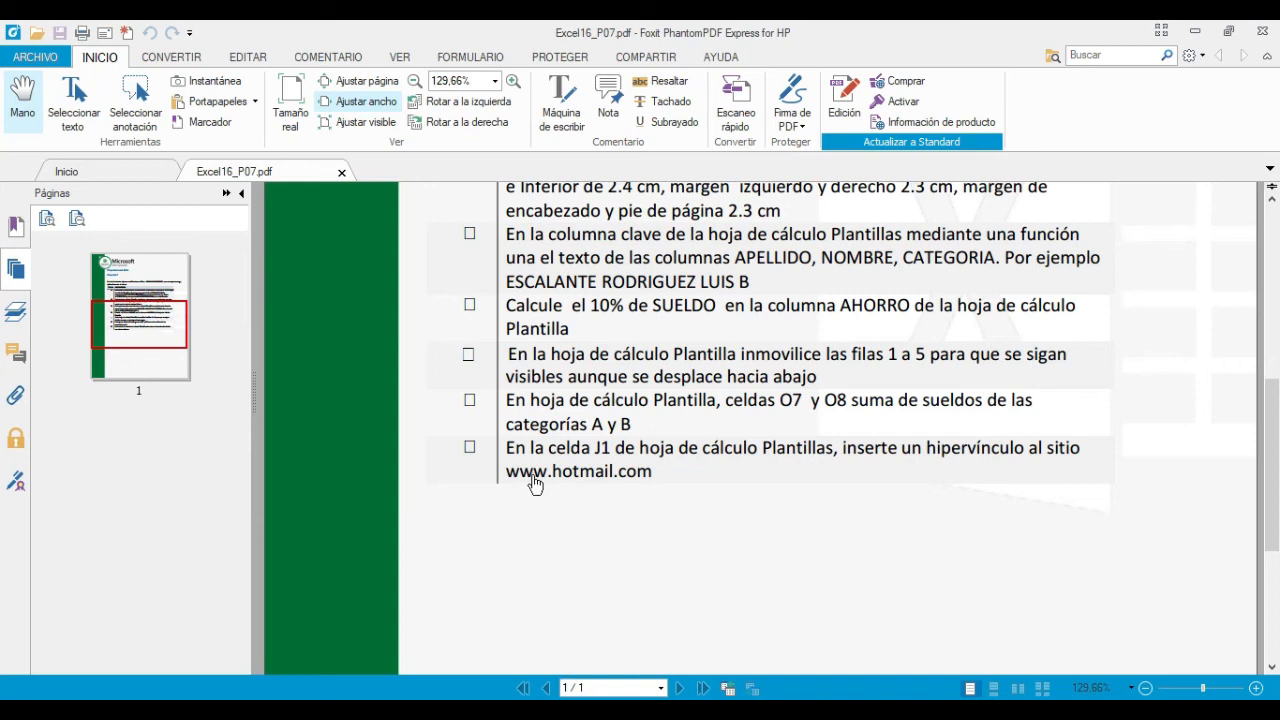
drag(493, 469, 565, 474)
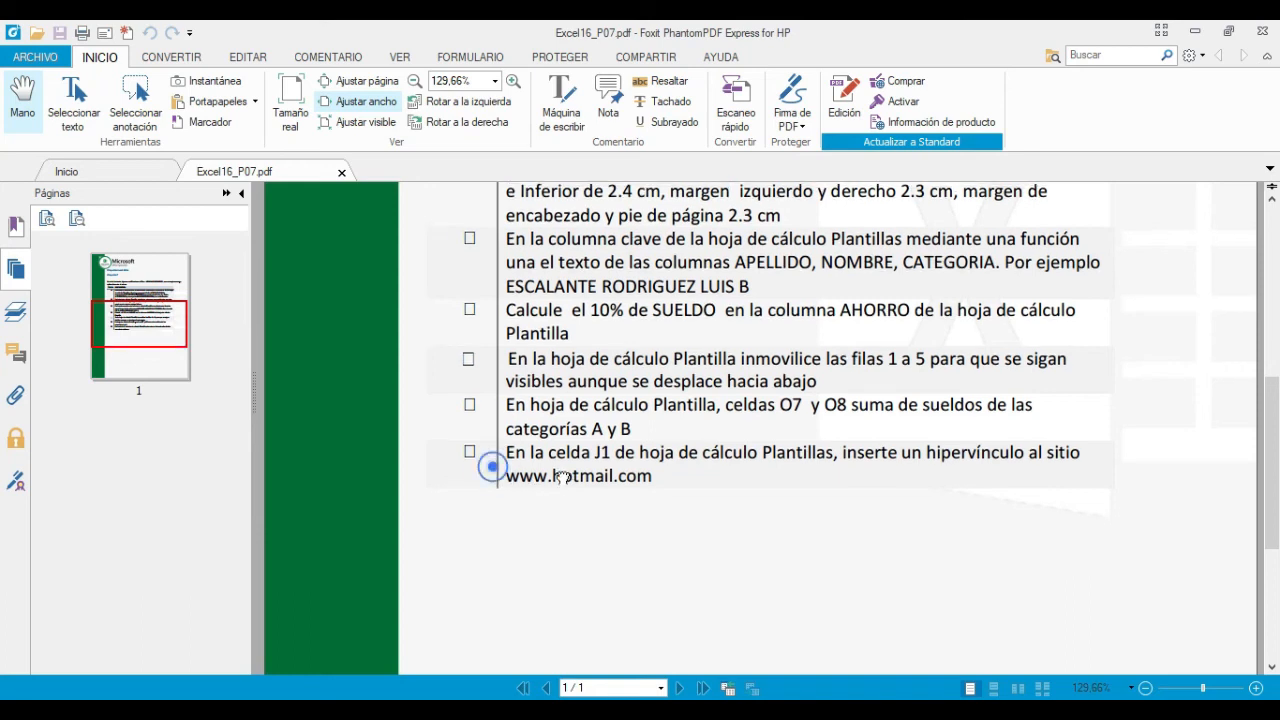
drag(667, 485, 600, 476)
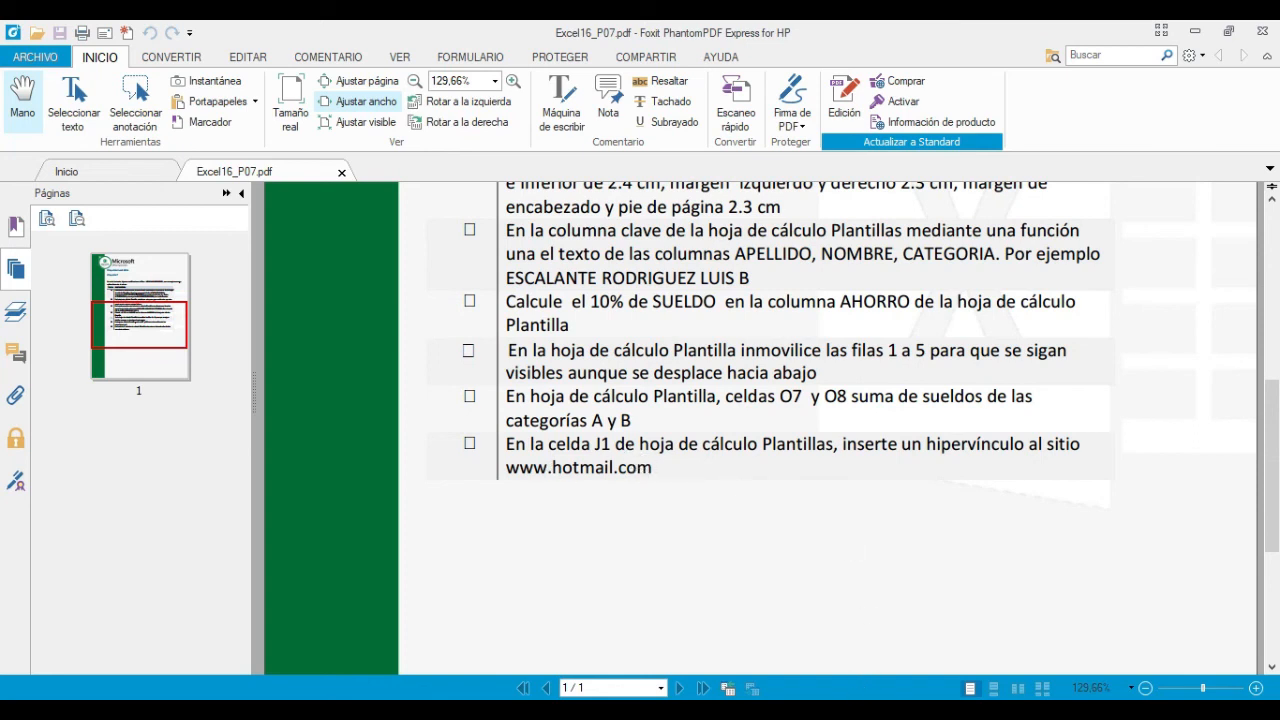
key(alt+Tab)
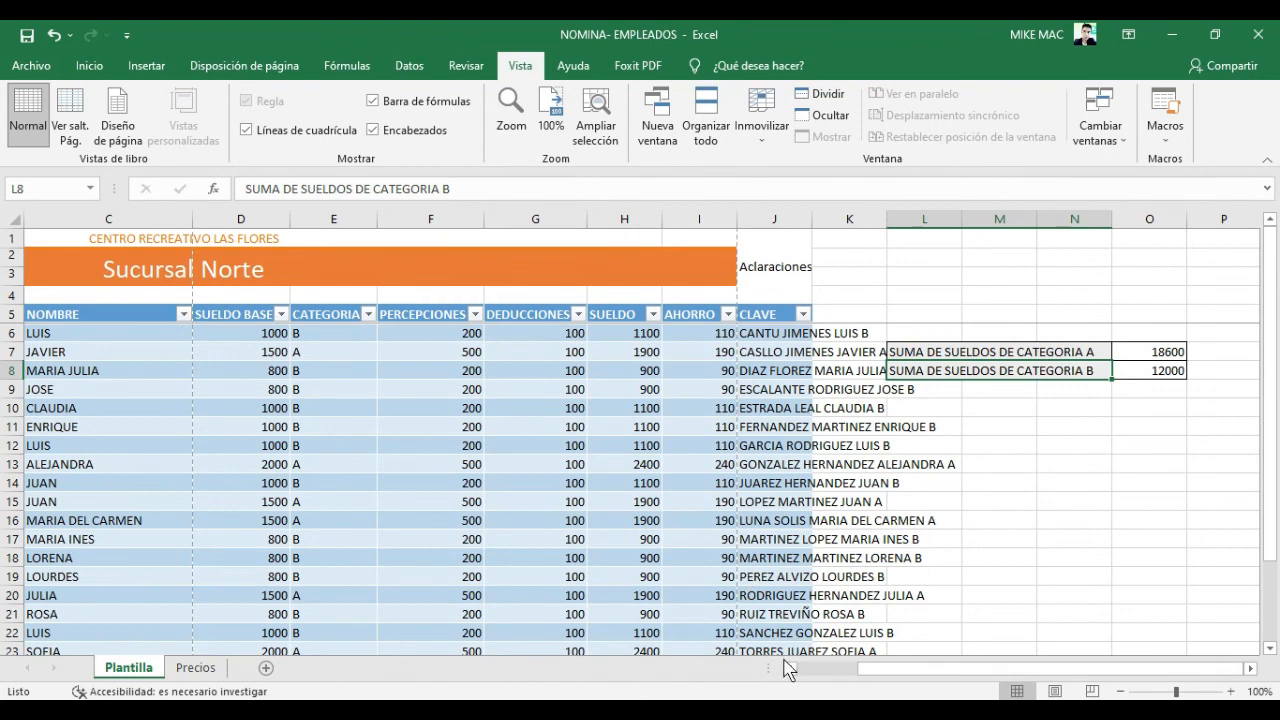
click(880, 666)
click(778, 278)
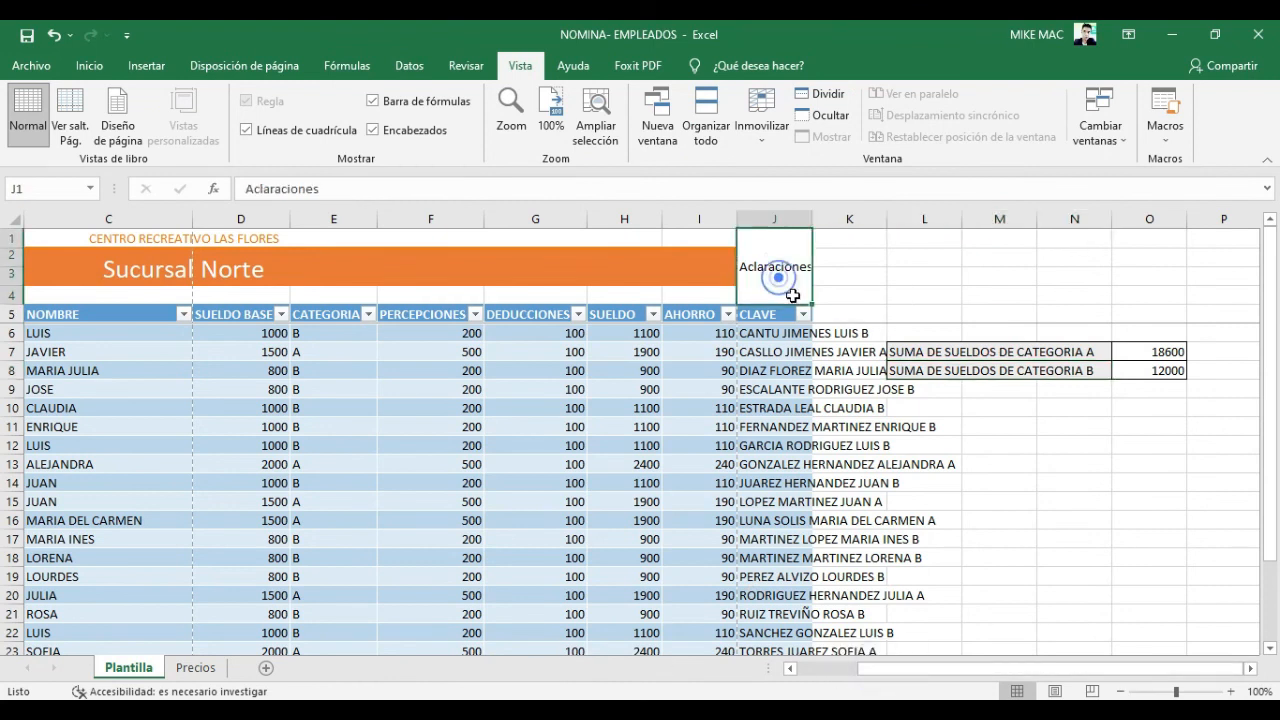
click(146, 70)
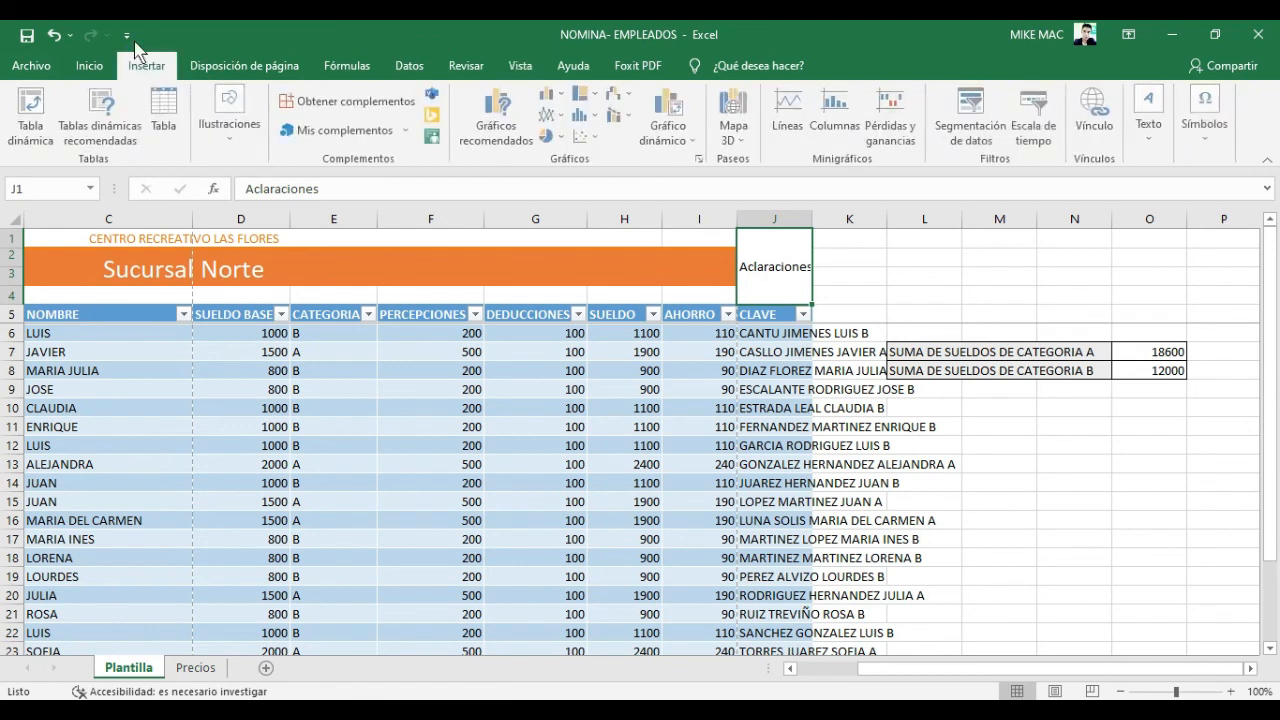
click(1104, 138)
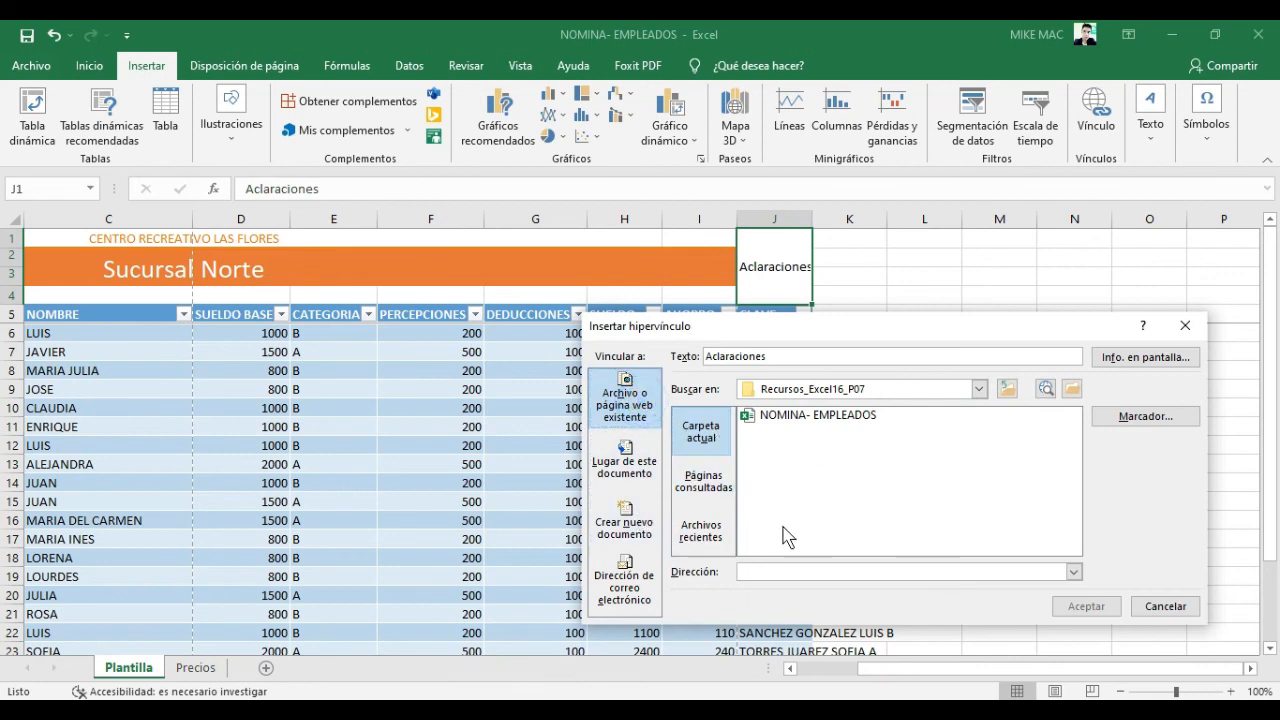
click(752, 570)
text(www.)
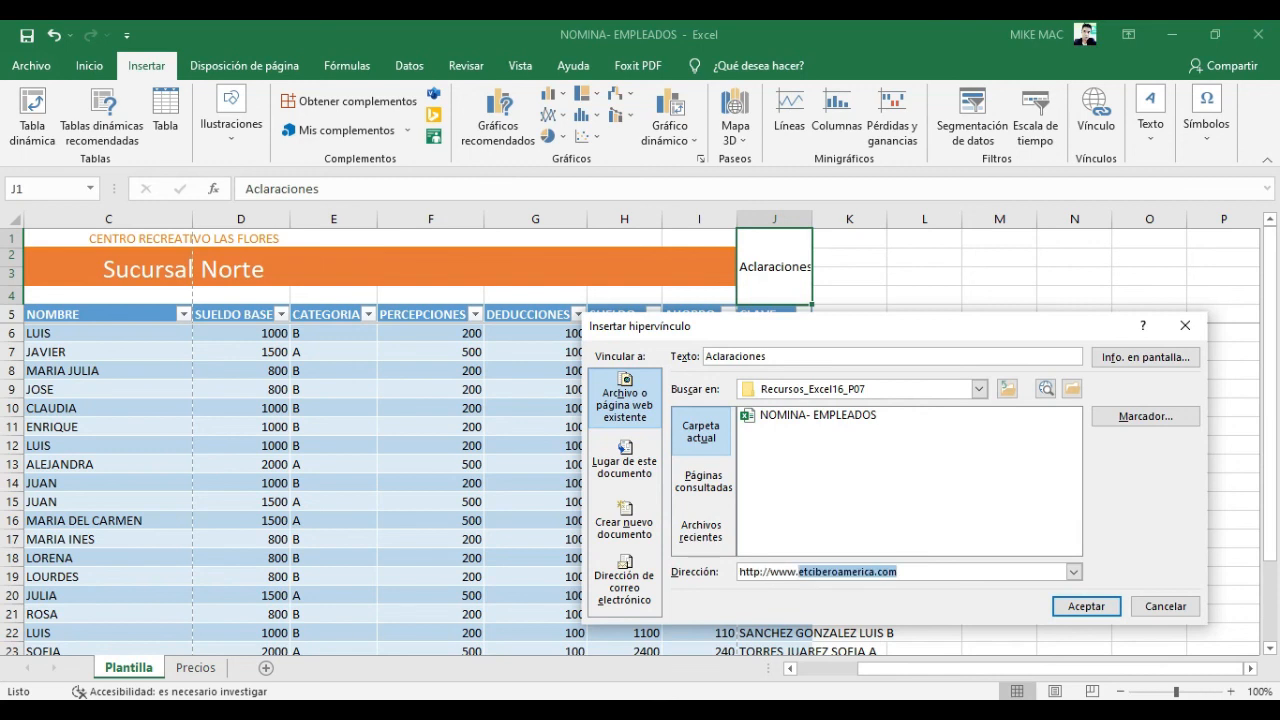
key(BackSpace)
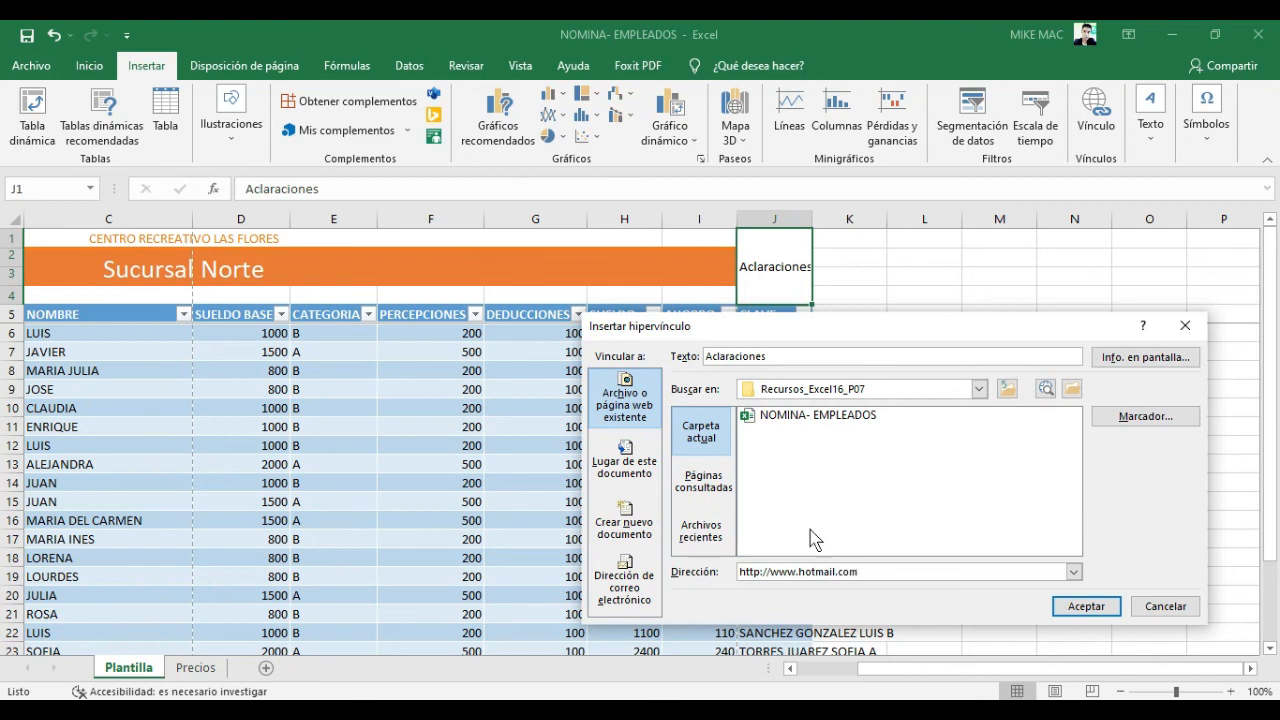
click(1105, 608)
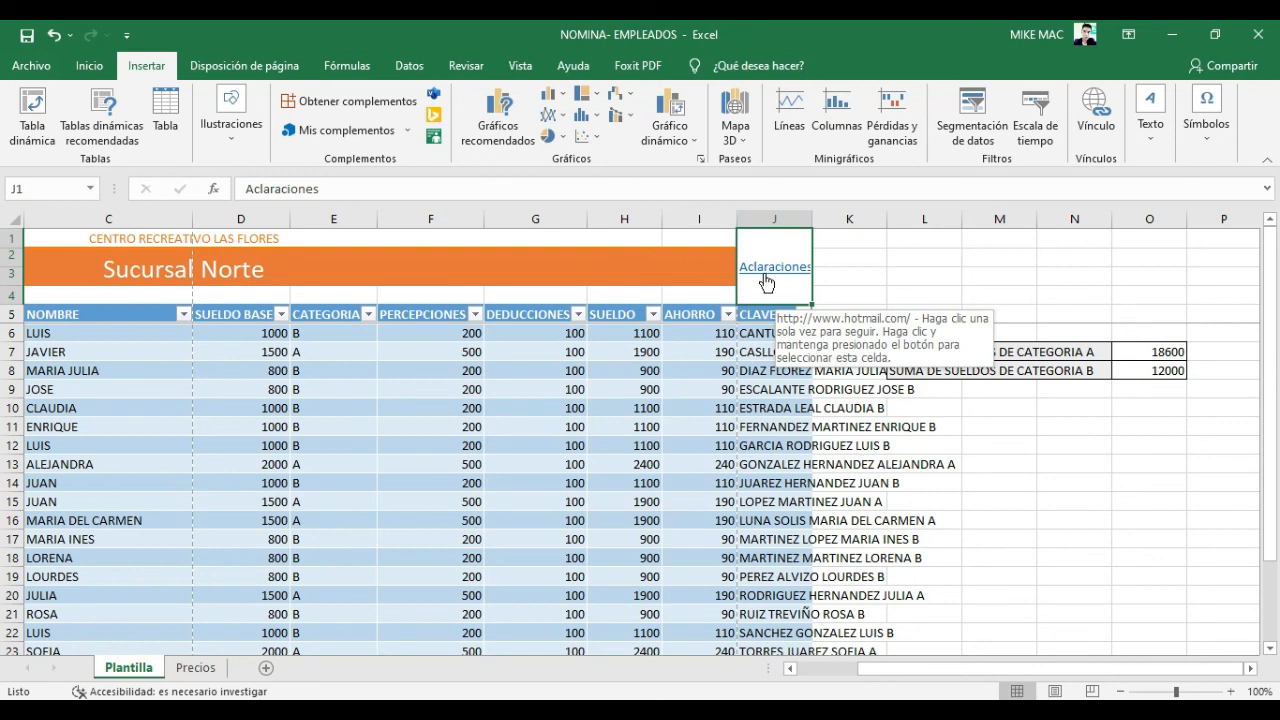
click(1127, 274)
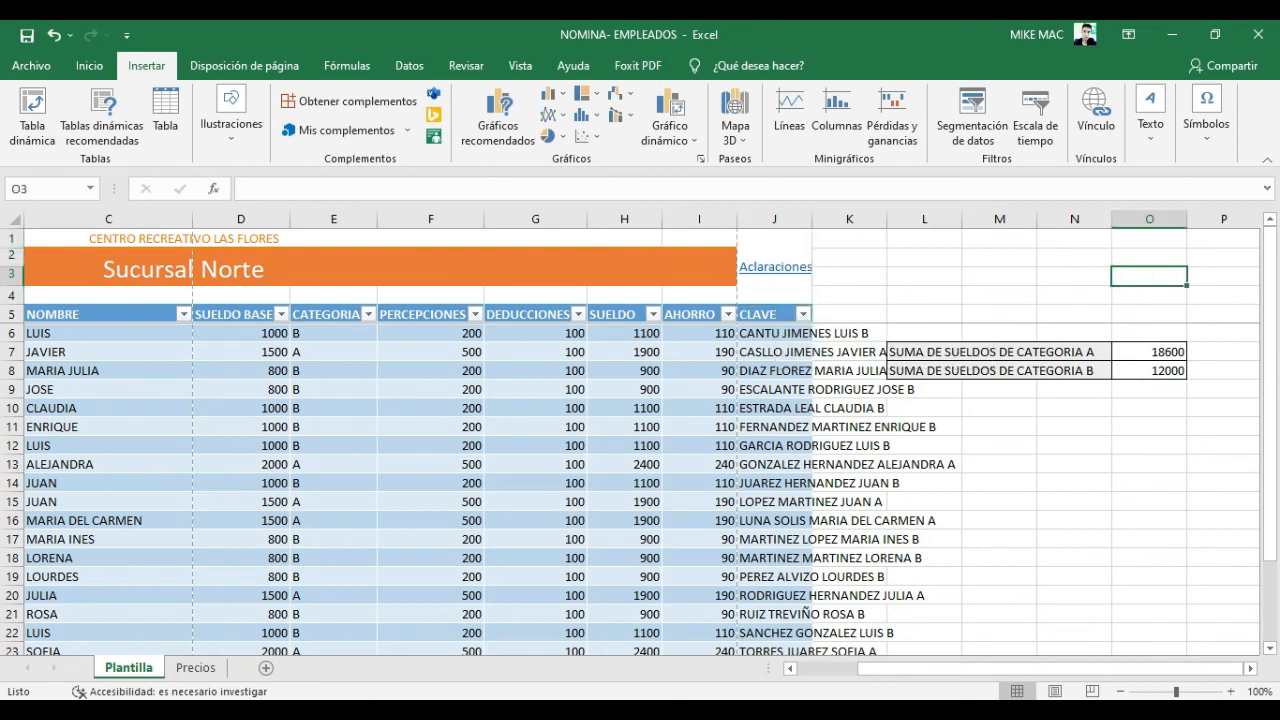
Return to Excel16_P07.pdf in Foxit PhantomPDF and review the task list.
key(alt+Tab)
scroll(604, 532, up, 2)
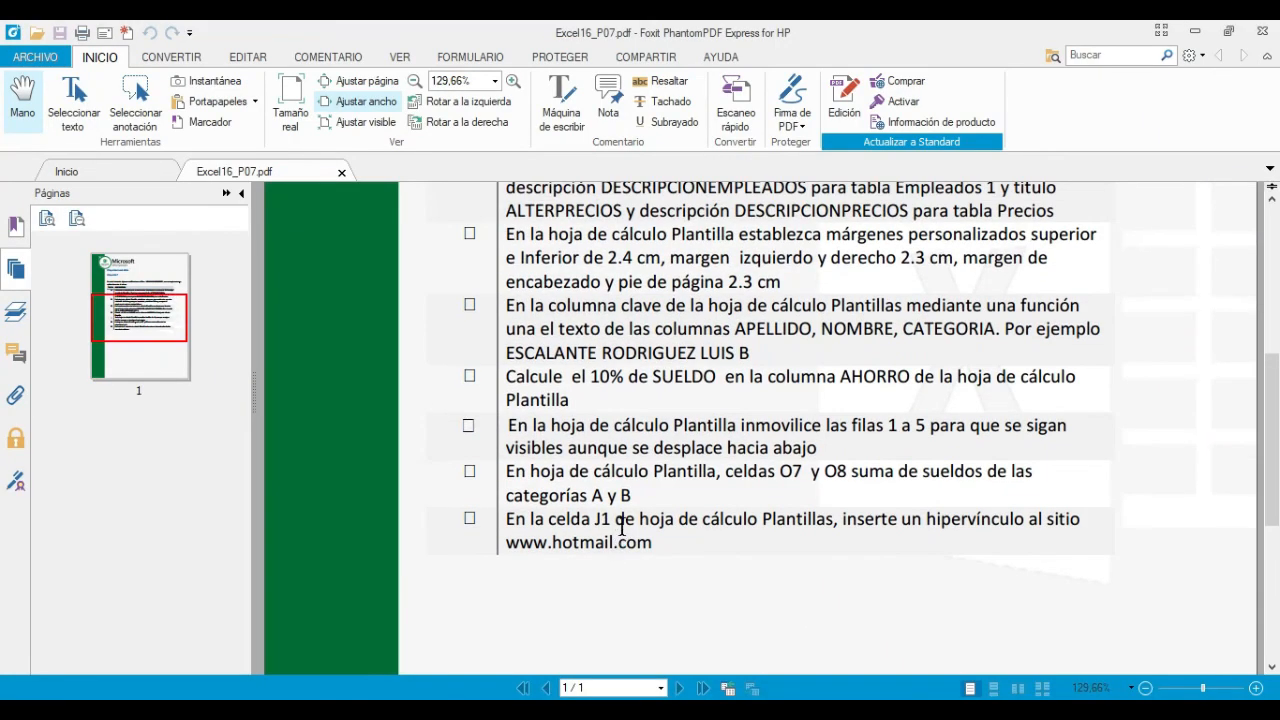